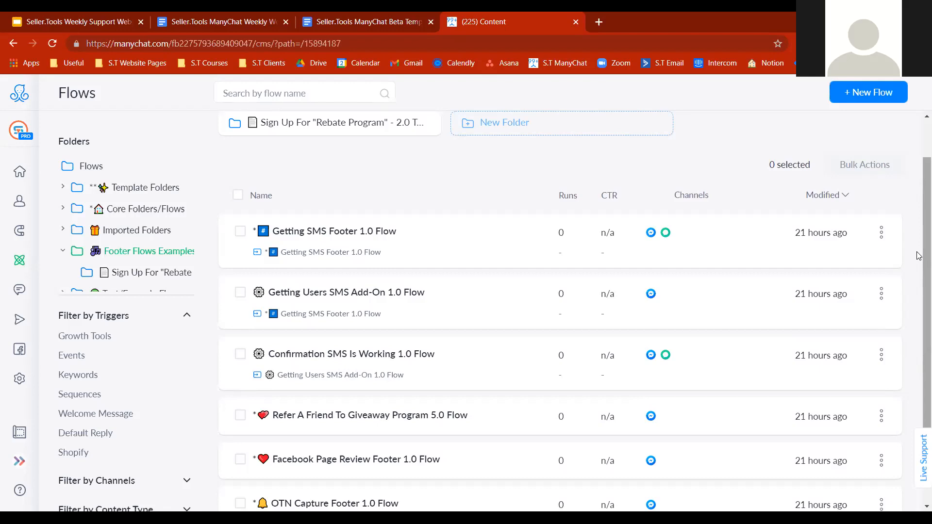
# Step: Look through the flows in the Footer Flows Examples folder and check which channels each one uses
pyautogui.scroll(1, 919, 294)
pyautogui.scroll(-2, 920, 291)
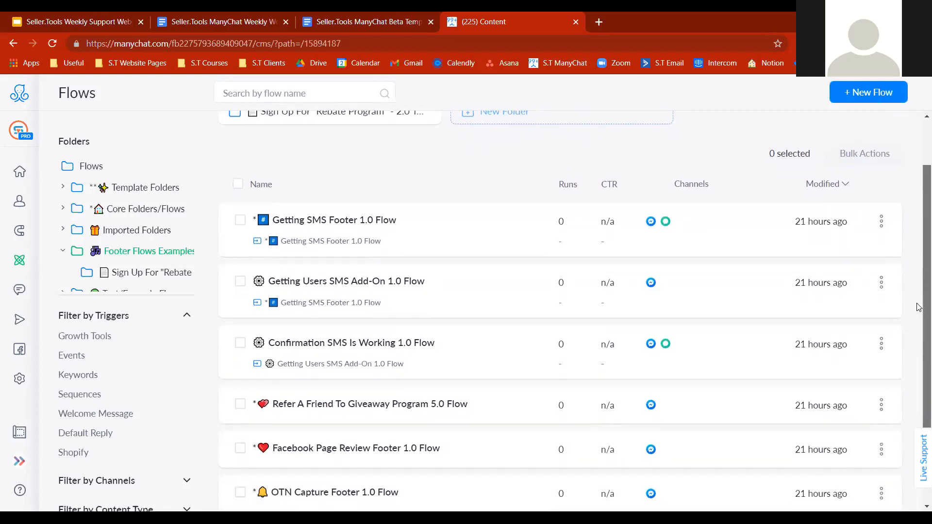
pyautogui.scroll(-1, 919, 309)
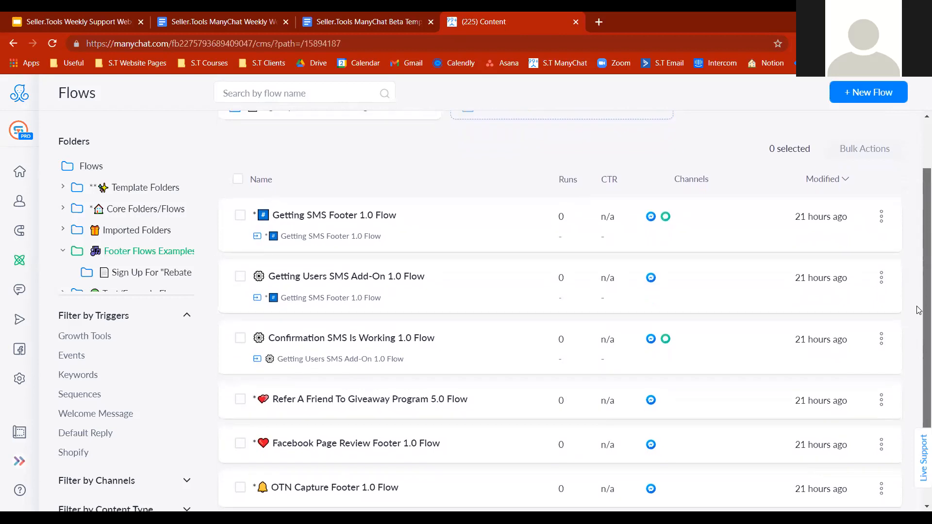
pyautogui.scroll(1, 916, 308)
pyautogui.scroll(-2, 917, 315)
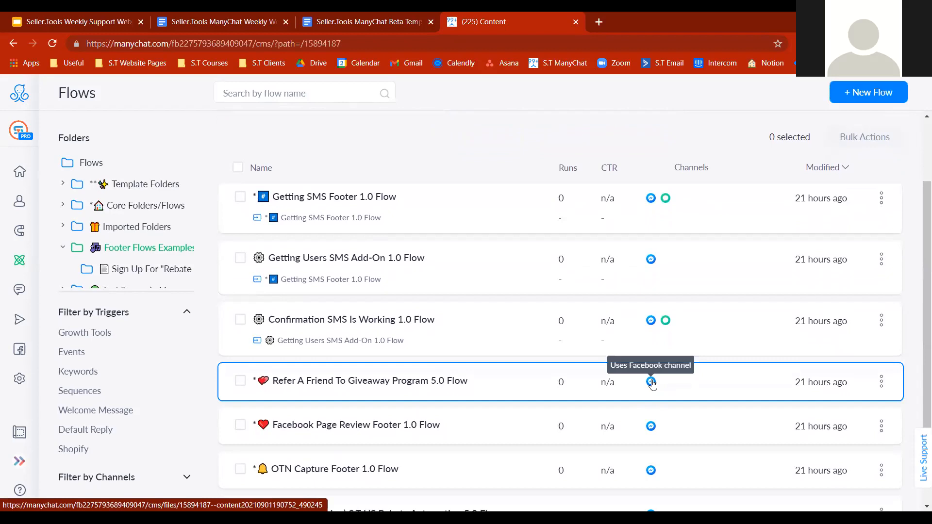
pyautogui.scroll(2, 919, 304)
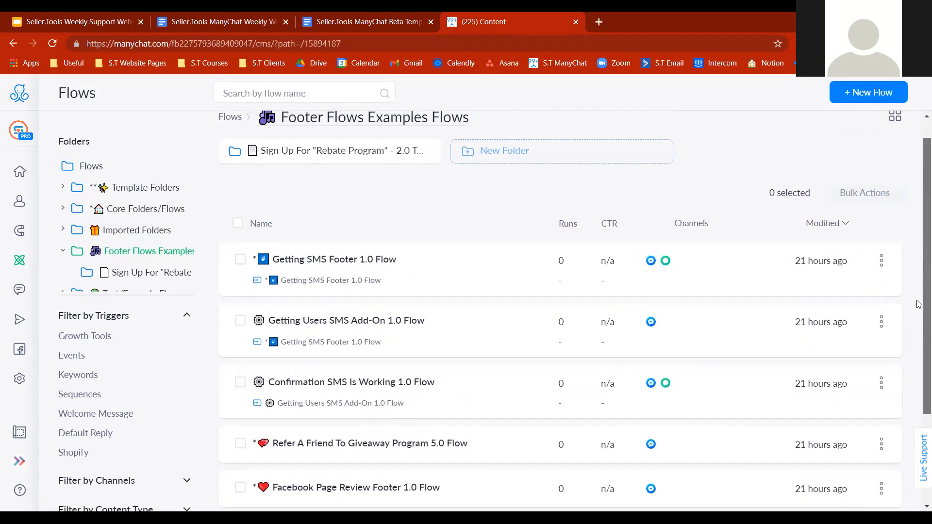
pyautogui.scroll(1, 919, 304)
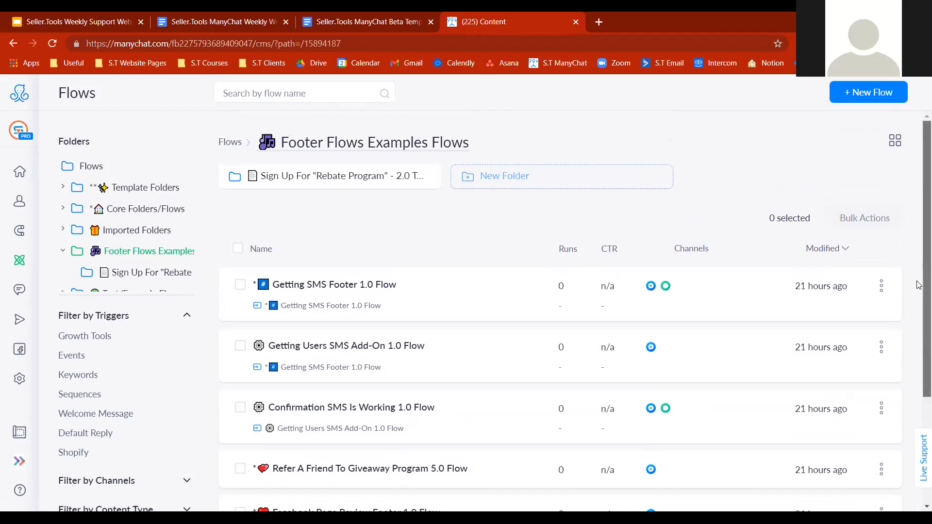
pyautogui.scroll(-3, 919, 284)
pyautogui.scroll(3, 919, 277)
pyautogui.scroll(-3, 920, 291)
pyautogui.scroll(-2, 920, 335)
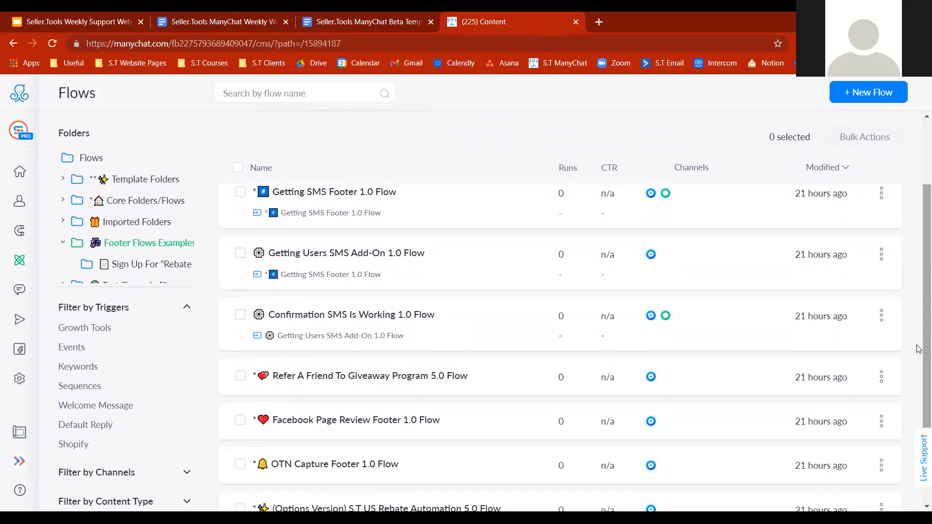
pyautogui.scroll(2, 919, 350)
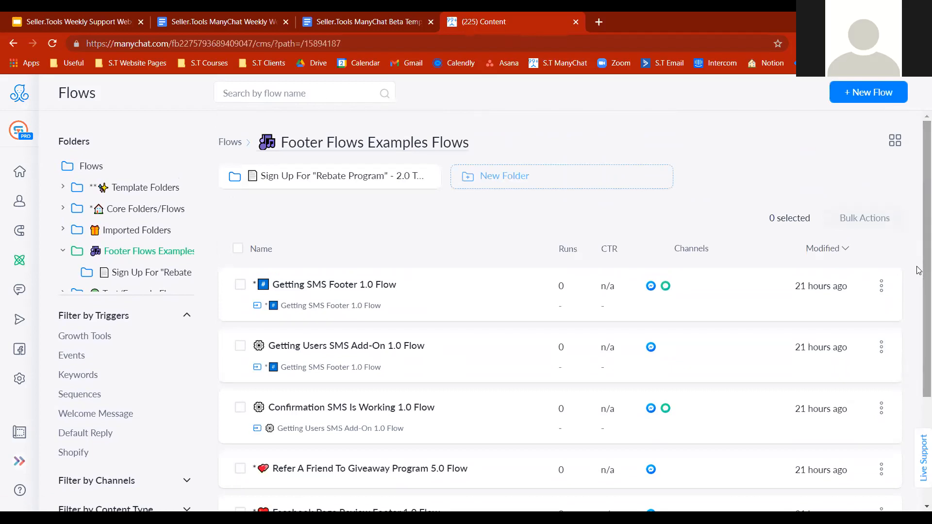
pyautogui.scroll(-1, 919, 311)
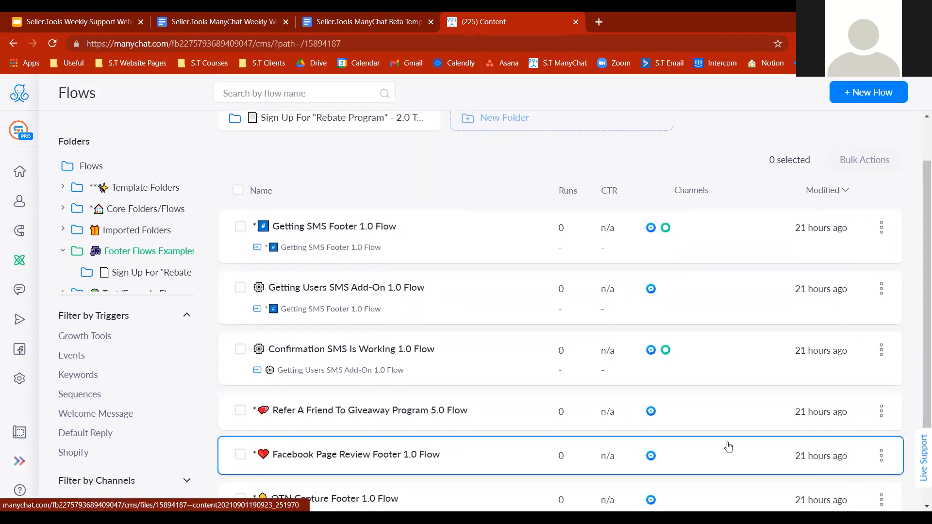
pyautogui.scroll(-1, 919, 319)
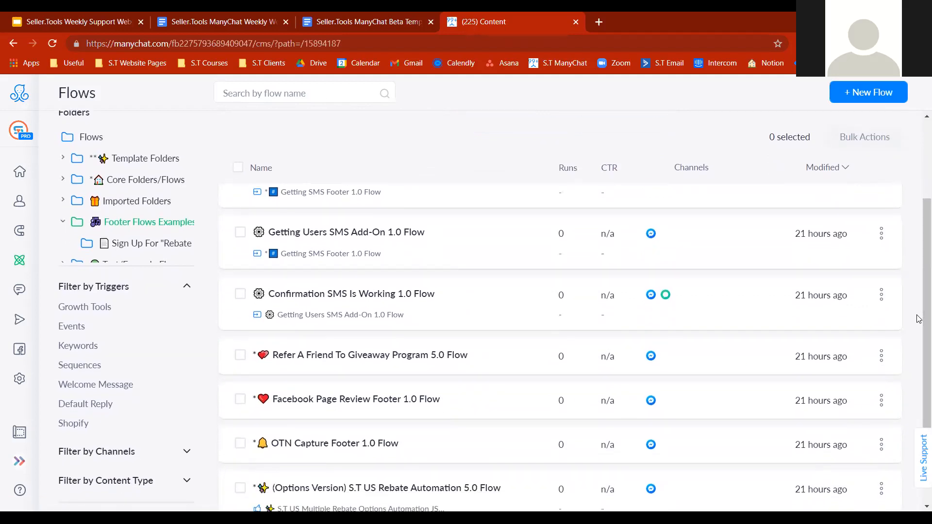
pyautogui.scroll(1, 919, 311)
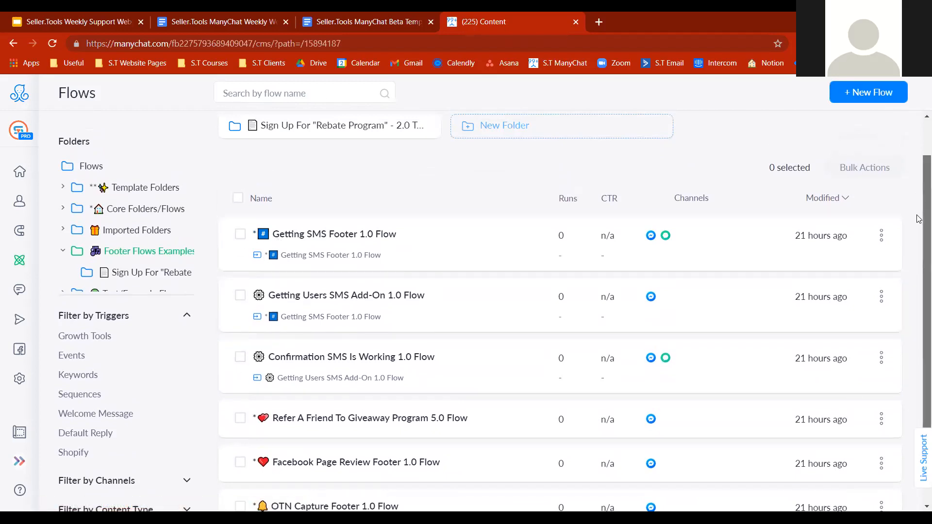
pyautogui.scroll(1, 544, 254)
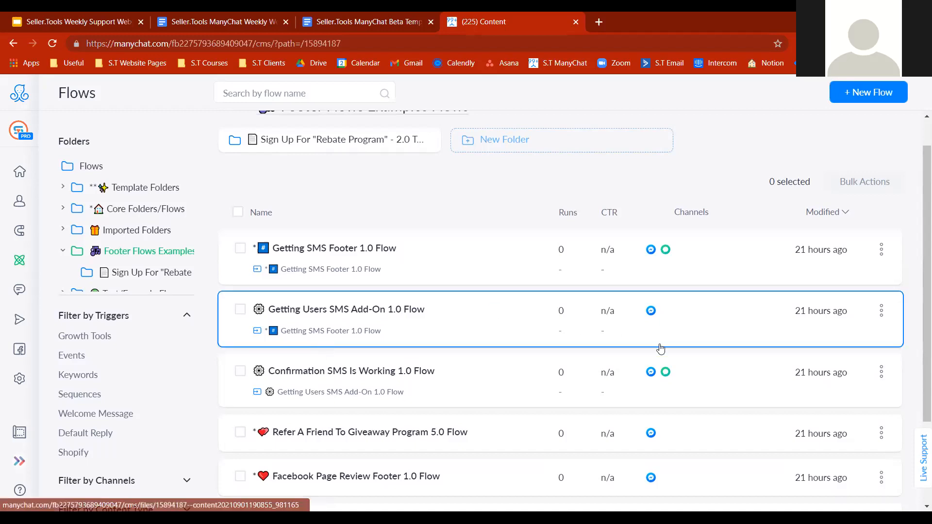
pyautogui.moveTo(924, 245); pyautogui.dragTo(917, 285)
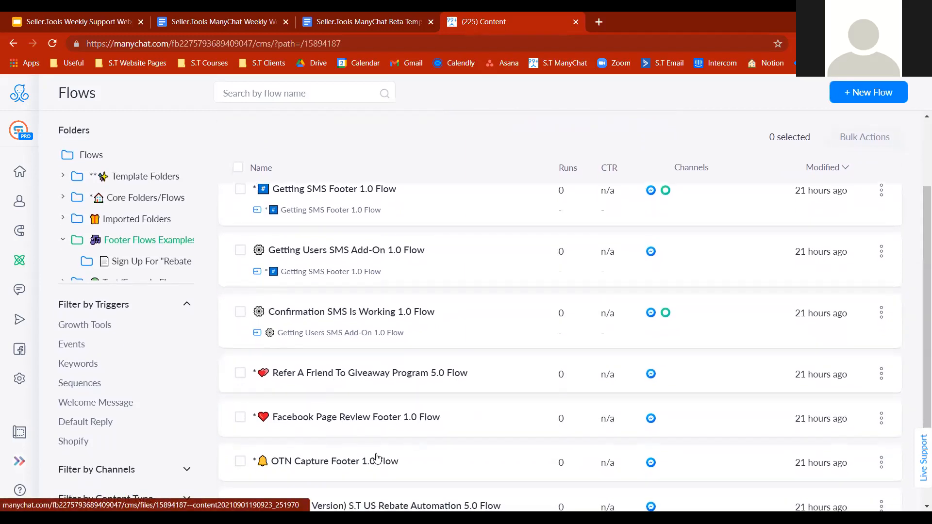
pyautogui.scroll(-1, 918, 308)
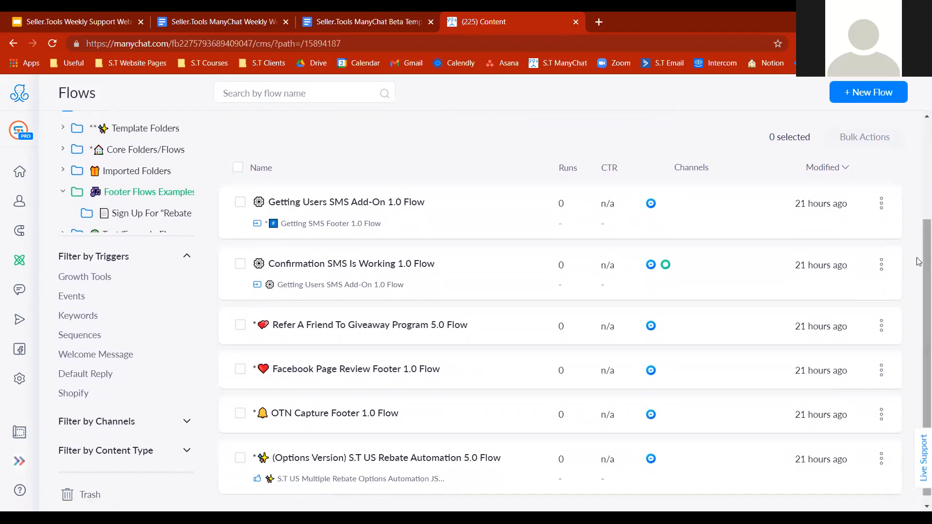
pyautogui.scroll(1, 670, 113)
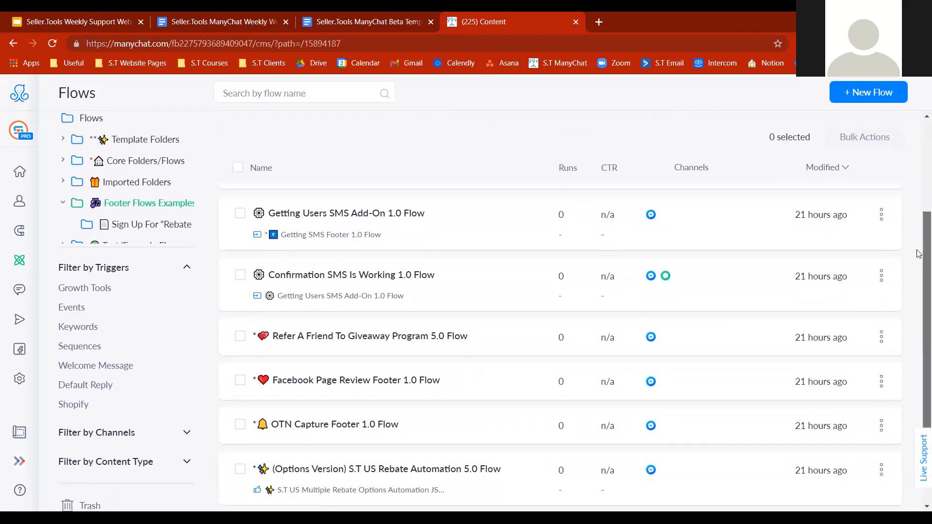
# Step: Duplicate the Footer Flows Examples page in a second browser tab and return to the original one
pyautogui.rightClick(511, 24)
pyautogui.click(547, 114)
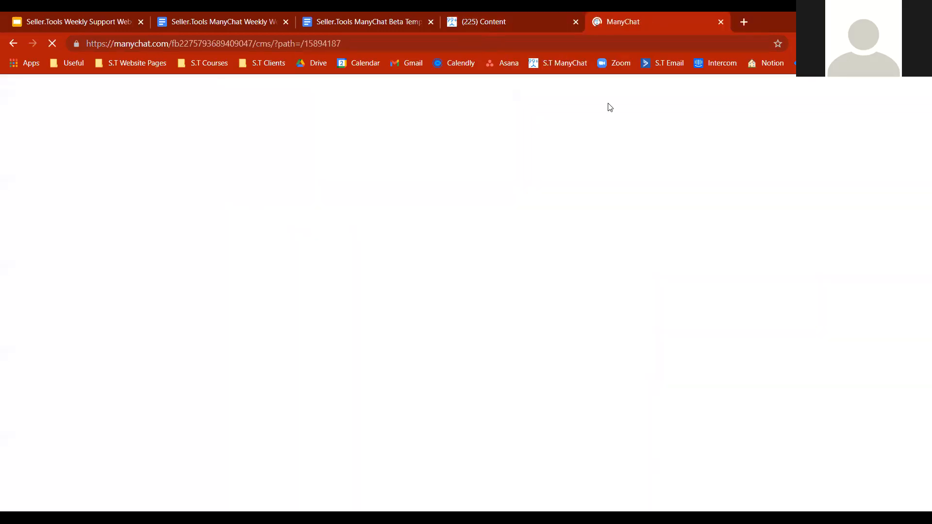
pyautogui.moveTo(927, 293); pyautogui.dragTo(905, 265)
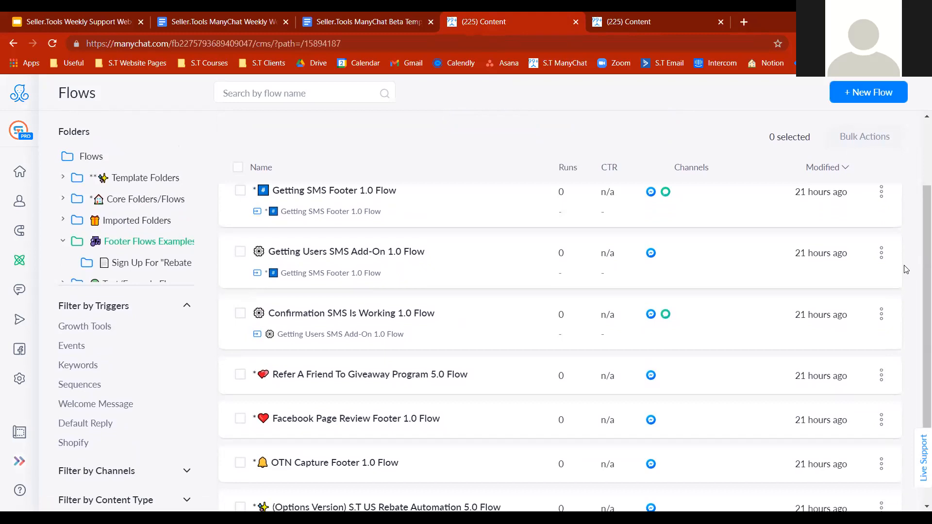
# Step: Open the (Options Version) S.T US Rebate Automation 5.0 Flow for editing, with the stats sidebar collapsed
pyautogui.scroll(-1, 906, 269)
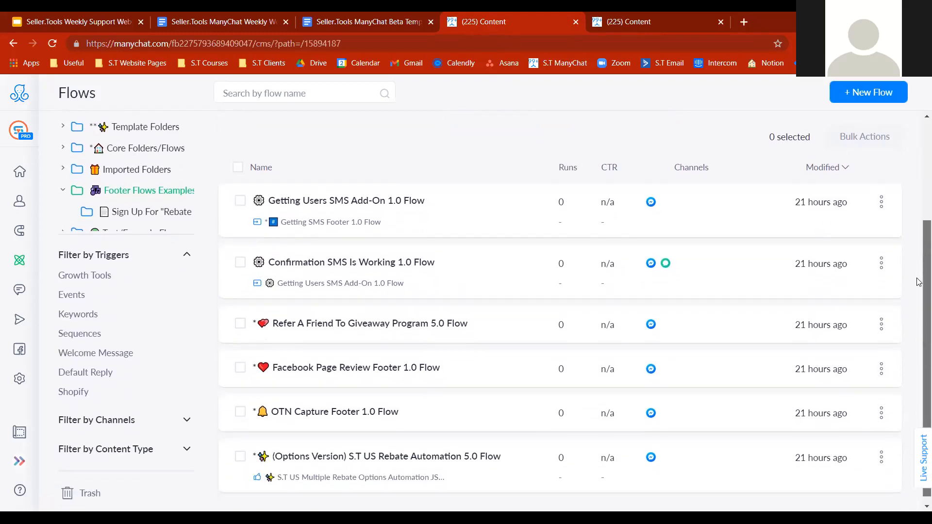
pyautogui.click(503, 467)
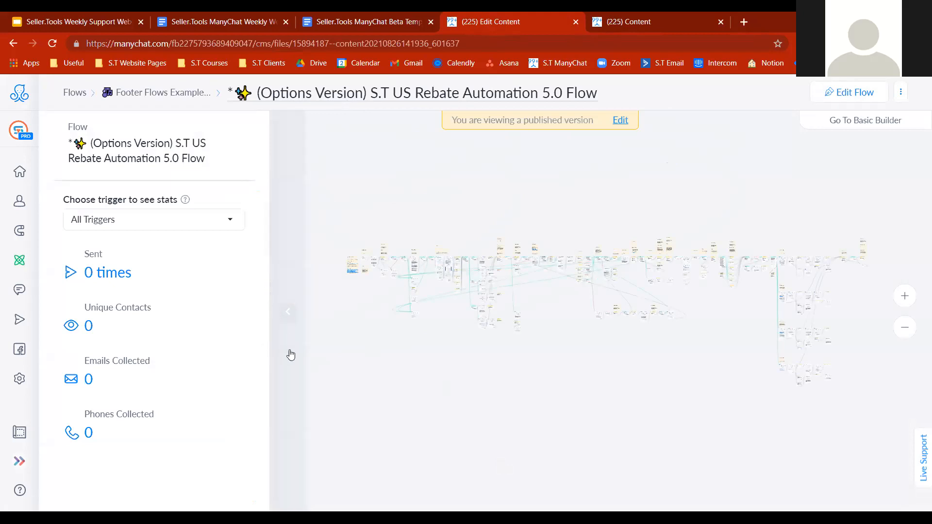
pyautogui.click(288, 311)
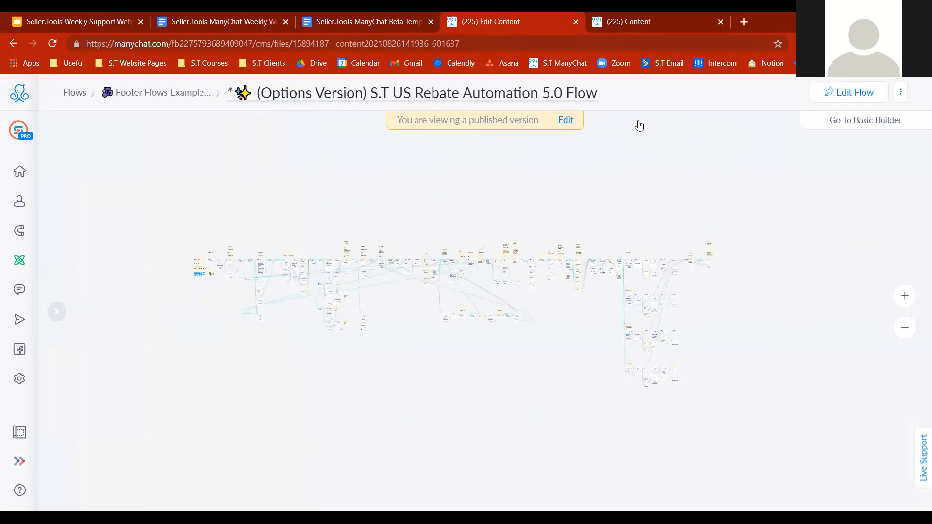
pyautogui.click(832, 99)
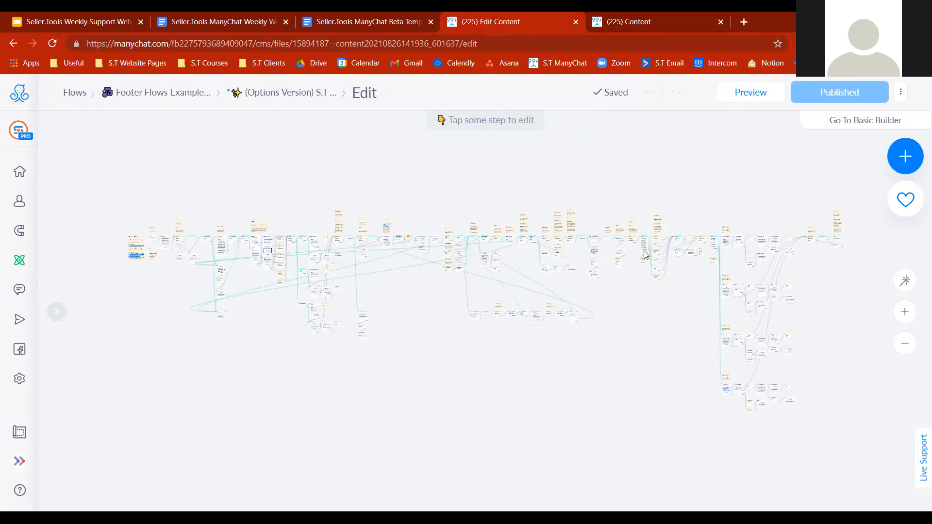
# Step: Find the part of the rebate flow that captures and verifies the customer's Amazon order ID
pyautogui.moveTo(656, 355); pyautogui.dragTo(634, 382)
pyautogui.click(904, 314)
pyautogui.click(904, 313)
pyautogui.click(903, 313)
pyautogui.moveTo(800, 277); pyautogui.dragTo(312, 376)
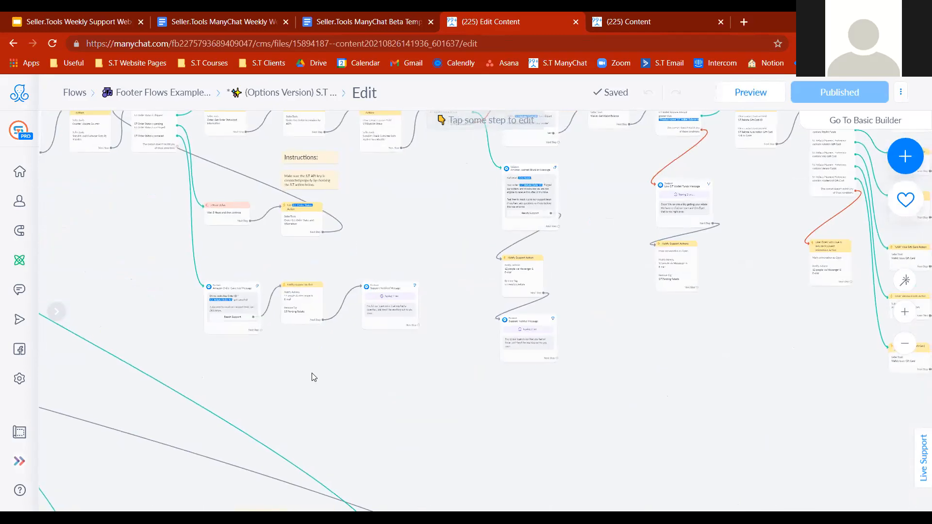
pyautogui.moveTo(606, 277); pyautogui.dragTo(560, 396)
pyautogui.moveTo(371, 347); pyautogui.dragTo(597, 337)
pyautogui.moveTo(246, 348); pyautogui.dragTo(584, 387)
pyautogui.scroll(8, 584, 387)
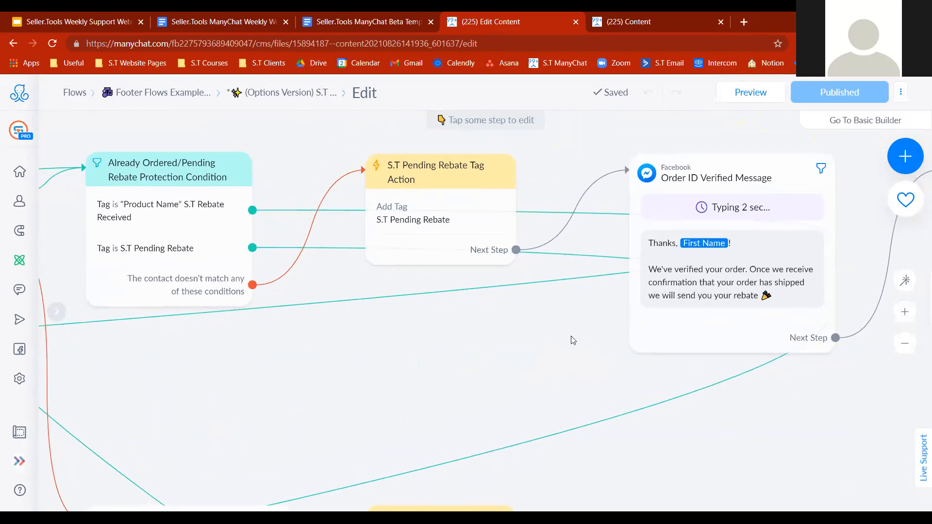
pyautogui.moveTo(773, 366); pyautogui.dragTo(875, 371)
pyautogui.click(905, 344)
pyautogui.moveTo(449, 358); pyautogui.dragTo(827, 341)
pyautogui.moveTo(212, 362); pyautogui.dragTo(379, 357)
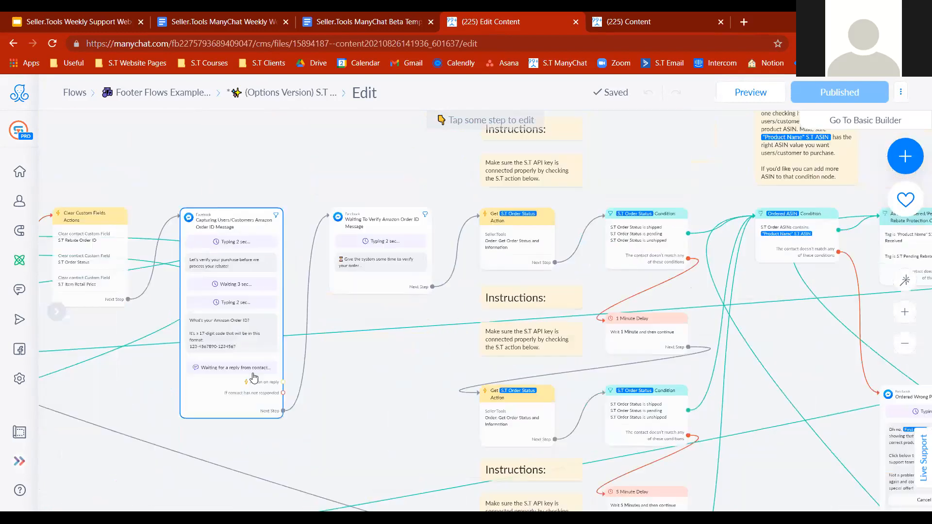
# Step: Follow the verification path from the order status checks through the Ordered ASIN and pending rebate conditions to the Order ID Verified Message
pyautogui.moveTo(411, 390); pyautogui.dragTo(267, 385)
pyautogui.moveTo(539, 180); pyautogui.dragTo(488, 168)
pyautogui.moveTo(294, 402); pyautogui.dragTo(287, 276)
pyautogui.moveTo(243, 368); pyautogui.dragTo(168, 518)
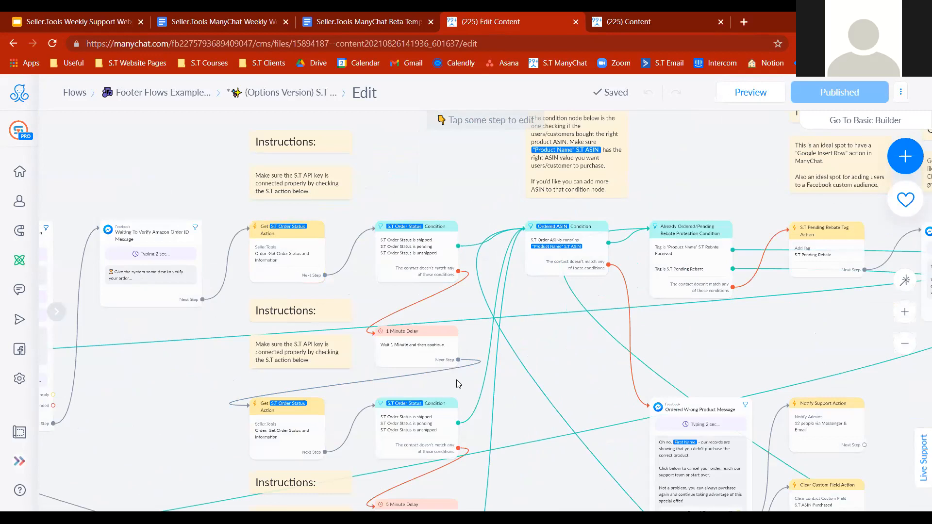
pyautogui.moveTo(457, 383); pyautogui.dragTo(313, 384)
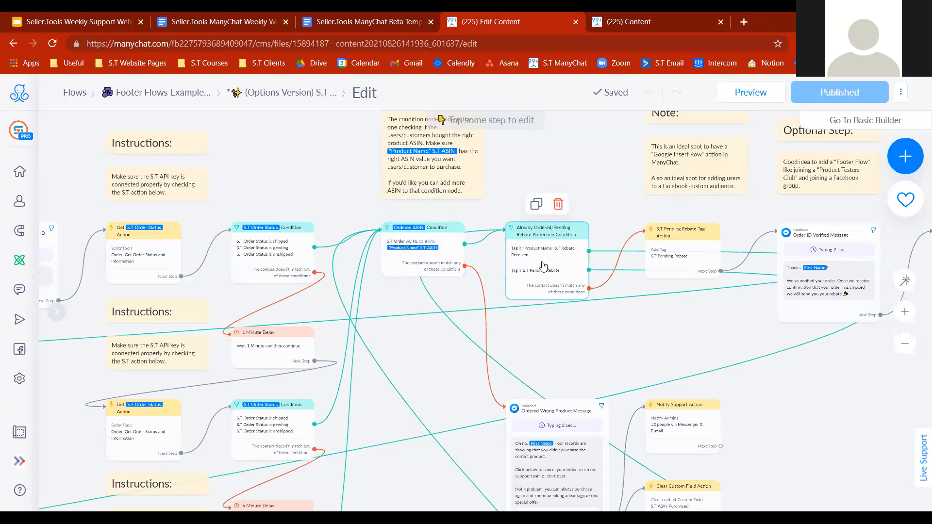
pyautogui.moveTo(603, 336); pyautogui.dragTo(456, 330)
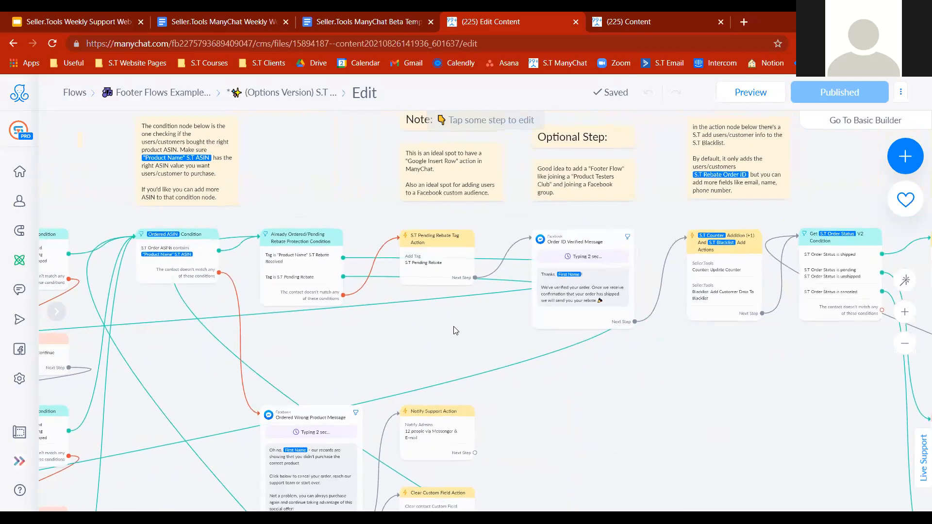
pyautogui.moveTo(475, 321); pyautogui.dragTo(397, 314)
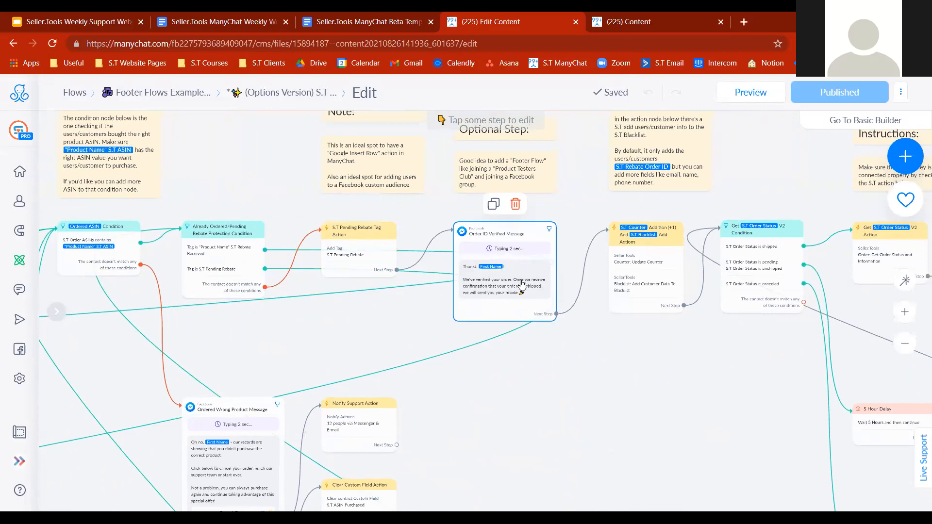
# Step: Open the Order ID Verified Message step and review its message content and its place in the flow
pyautogui.click(489, 288)
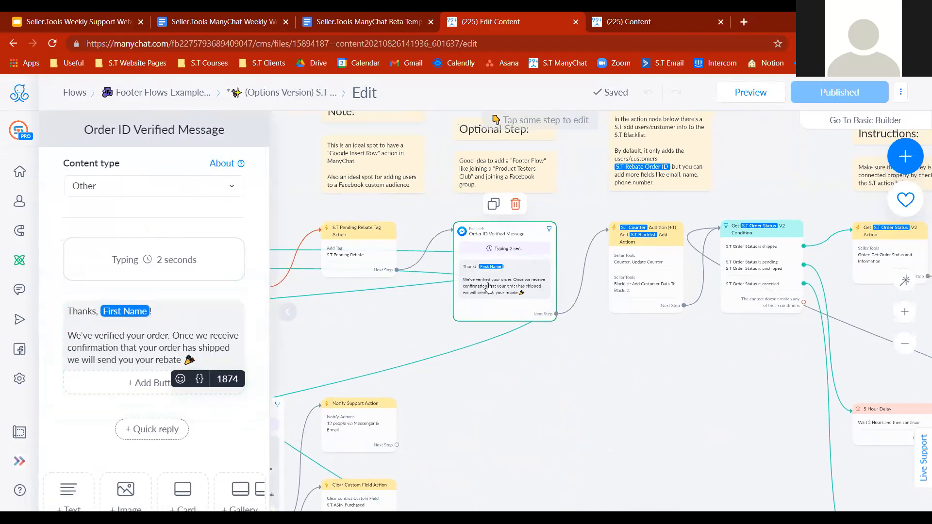
pyautogui.click(292, 344)
pyautogui.moveTo(292, 344); pyautogui.dragTo(488, 327)
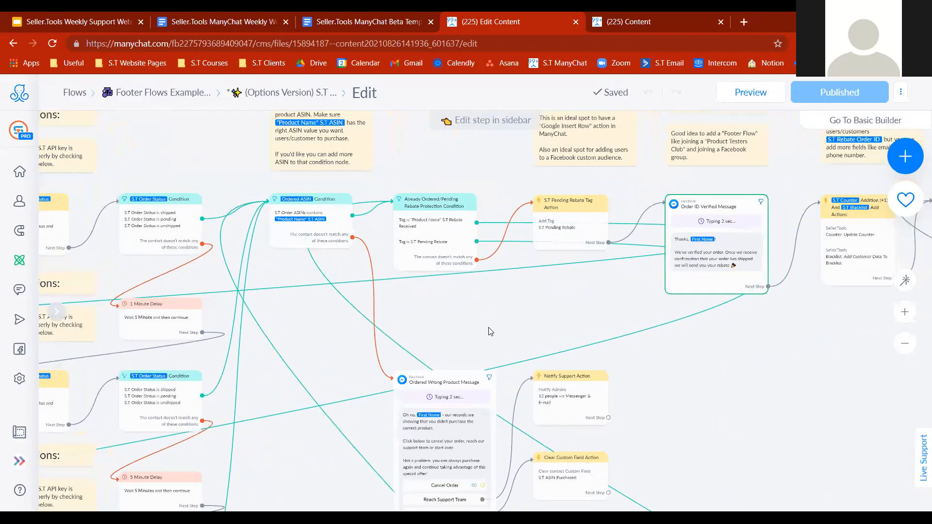
pyautogui.click(700, 266)
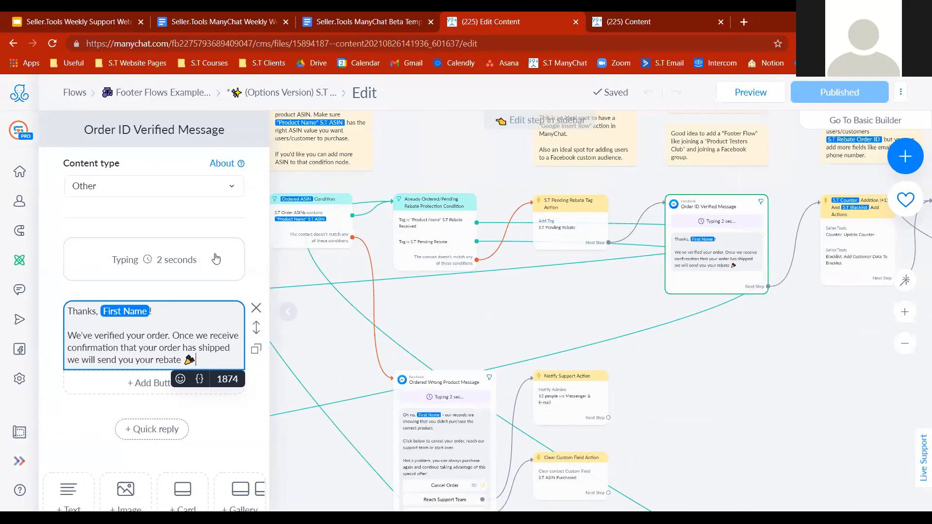
# Step: In the duplicated tab, open the OTN Capture Footer 1.0 Flow, collapse its stats sidebar and enlarge its steps for reading
pyautogui.click(651, 13)
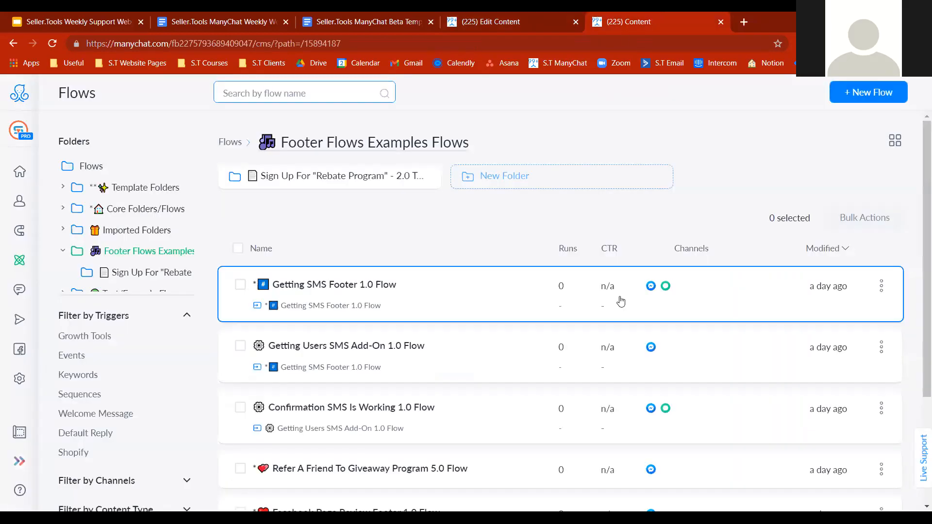
pyautogui.scroll(-3, 918, 329)
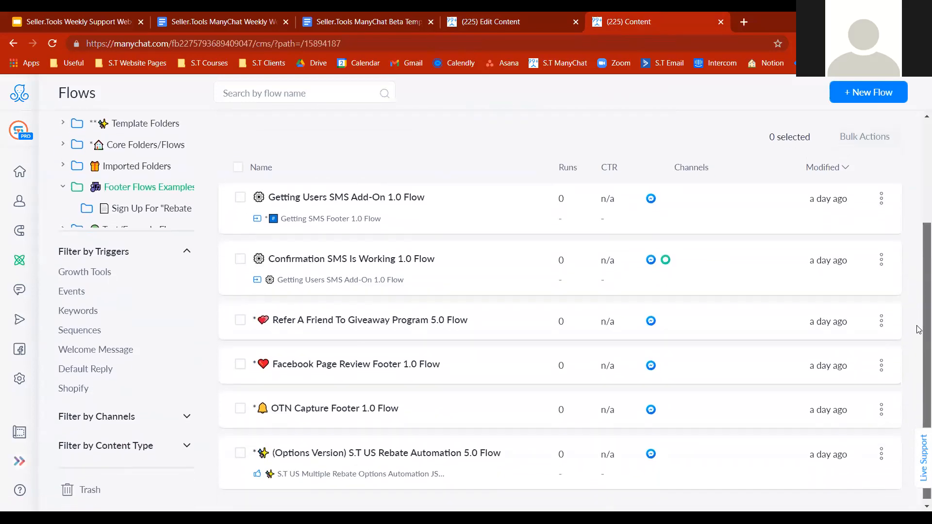
pyautogui.click(317, 420)
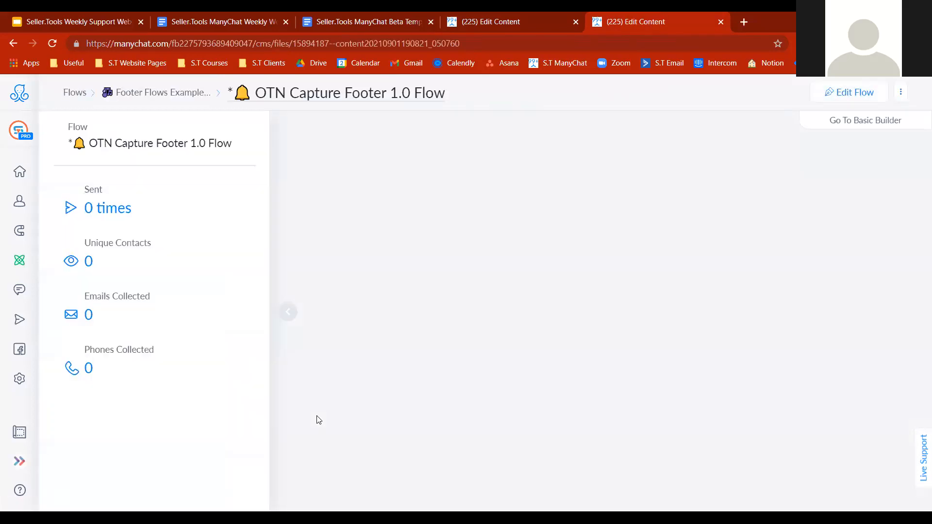
pyautogui.click(287, 313)
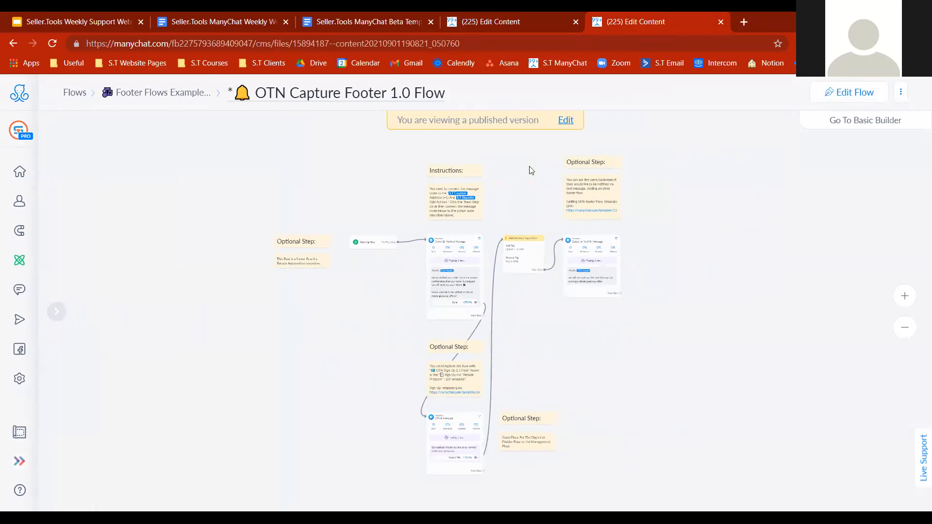
pyautogui.click(903, 296)
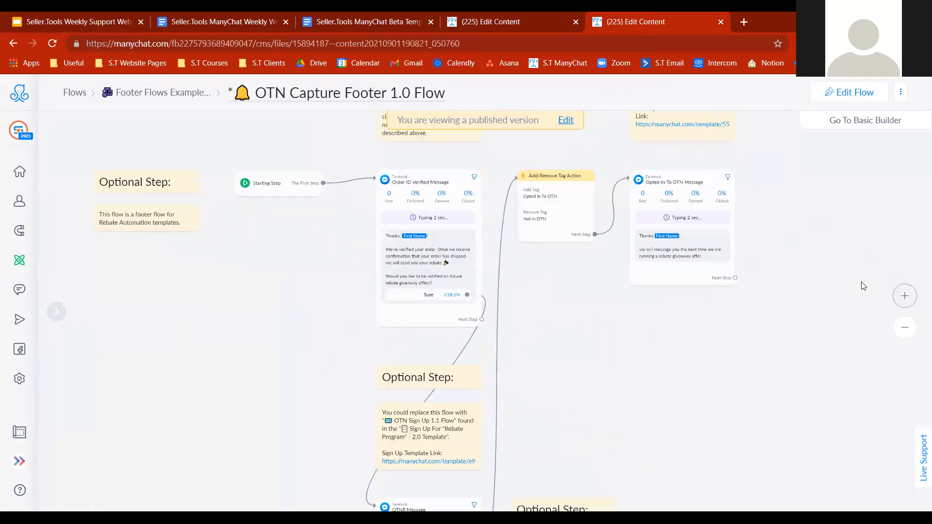
# Step: Read the Instructions note above the Order ID Verified Message and the optional-step notes around it in the OTN Capture Footer flow
pyautogui.moveTo(395, 373); pyautogui.dragTo(320, 476)
pyautogui.moveTo(664, 246); pyautogui.dragTo(695, 280)
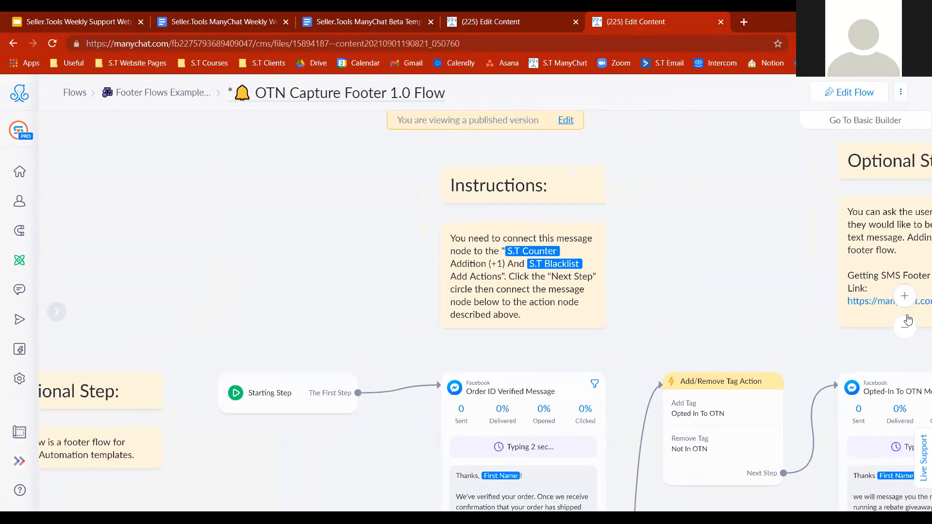
pyautogui.click(905, 327)
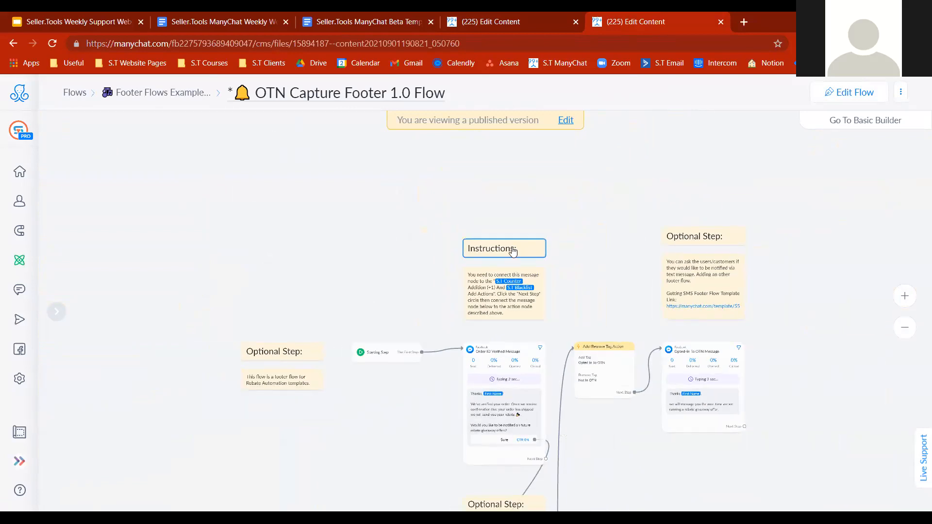
pyautogui.moveTo(598, 290); pyautogui.dragTo(599, 156)
pyautogui.moveTo(570, 225); pyautogui.dragTo(555, 269)
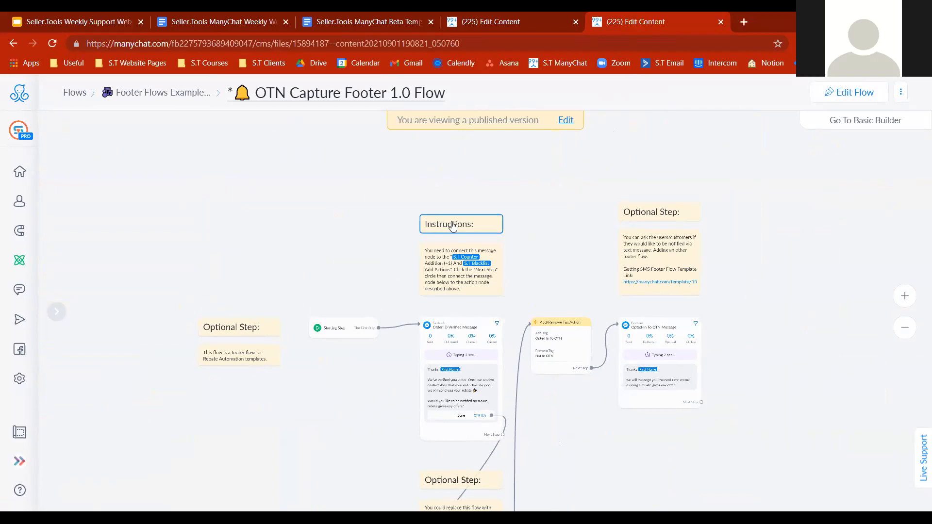
pyautogui.scroll(-1, 339, 395)
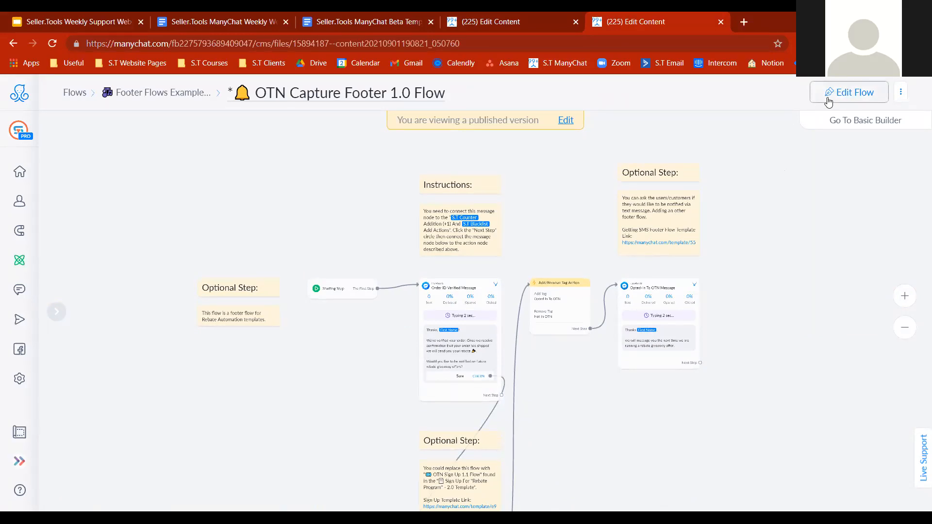
pyautogui.moveTo(626, 470); pyautogui.dragTo(592, 452)
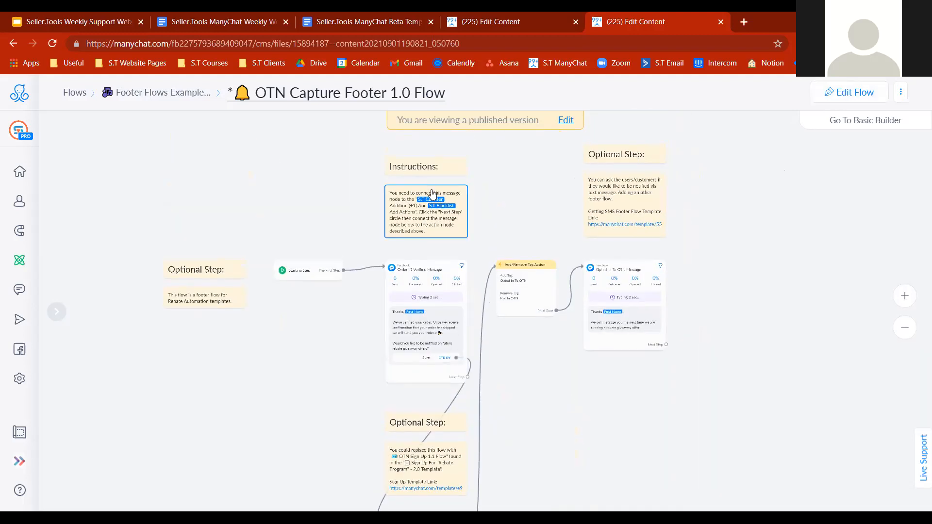
pyautogui.moveTo(517, 227); pyautogui.dragTo(489, 277)
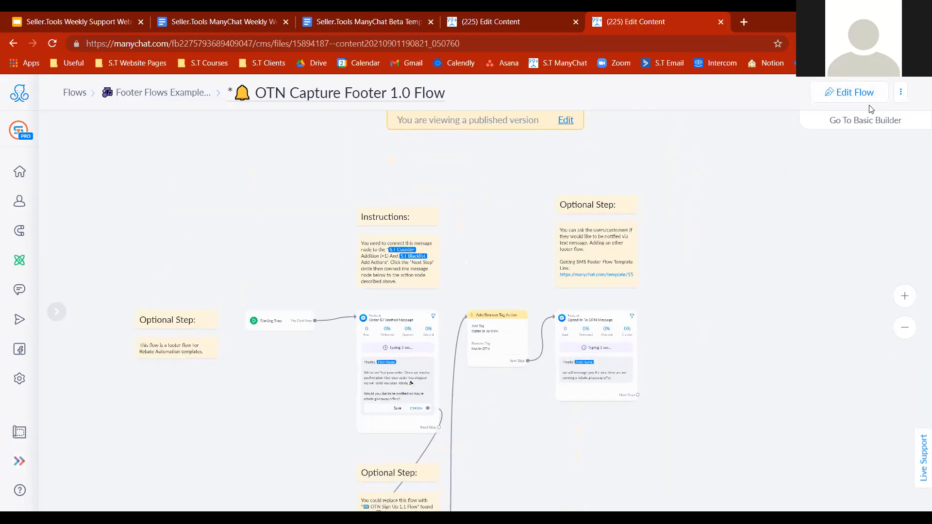
# Step: Open the OTN Capture Footer flow for editing and copy its three messages, tag action and lower Optional Step comments, excluding the Starting Step
pyautogui.click(874, 103)
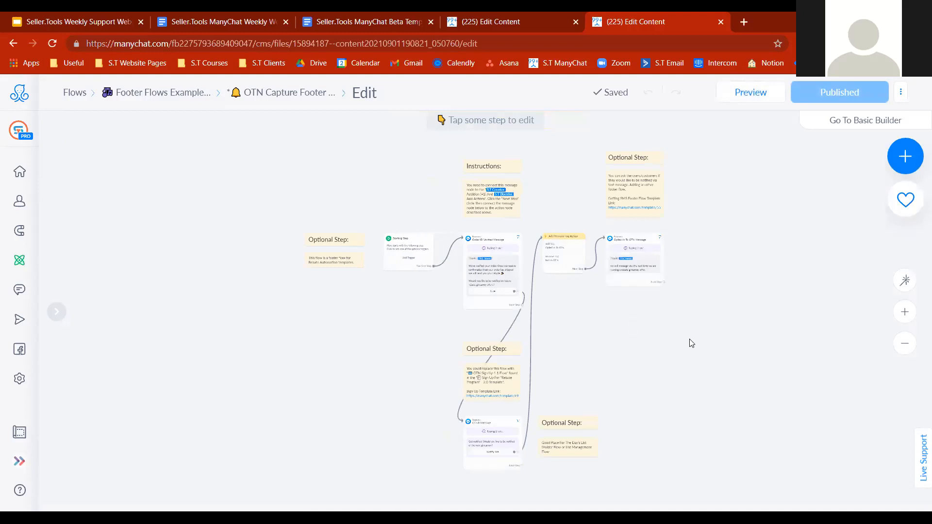
pyautogui.click(905, 311)
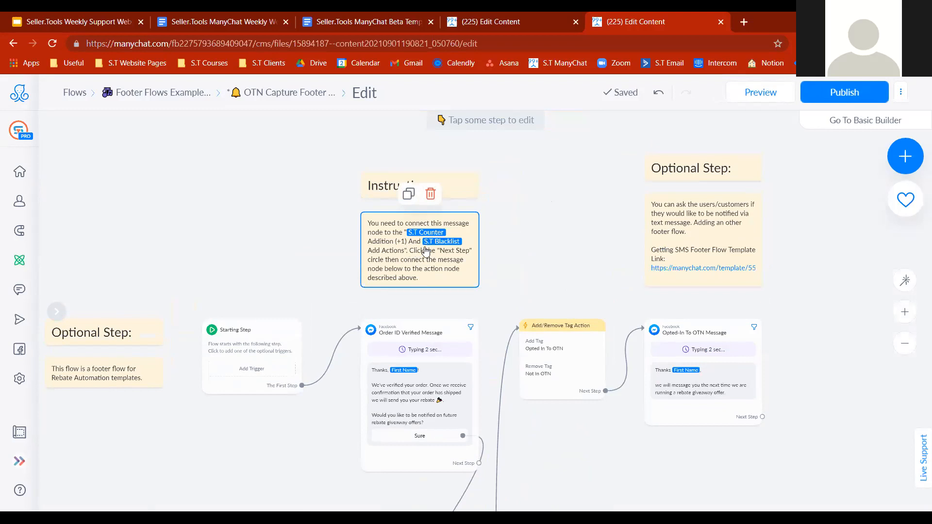
pyautogui.moveTo(553, 287); pyautogui.dragTo(551, 263)
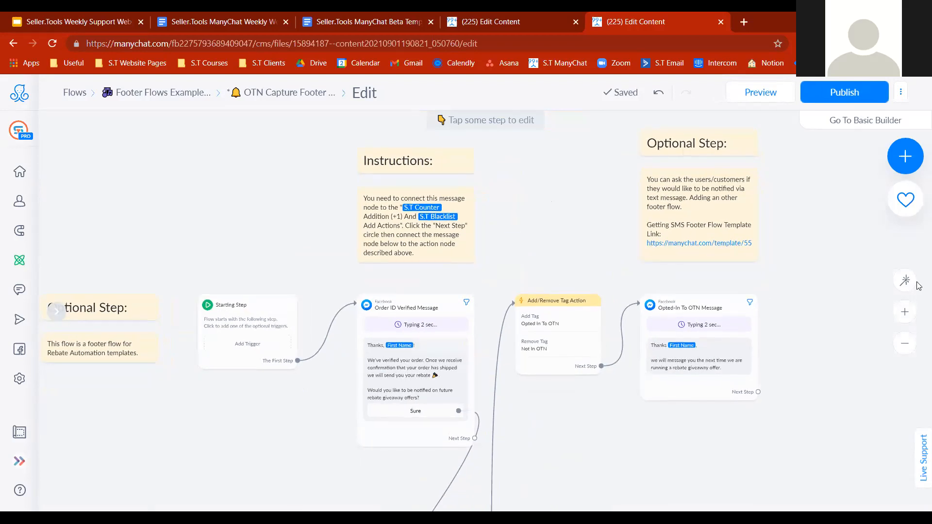
pyautogui.click(905, 343)
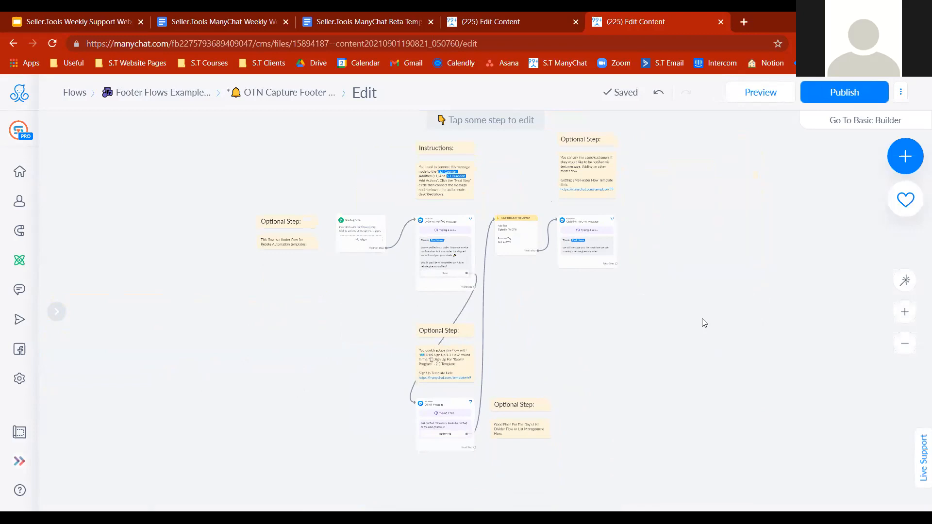
pyautogui.moveTo(422, 470); pyautogui.dragTo(386, 412)
pyautogui.click(372, 476)
pyautogui.moveTo(410, 477); pyautogui.dragTo(658, 288)
pyautogui.moveTo(686, 427); pyautogui.dragTo(677, 348)
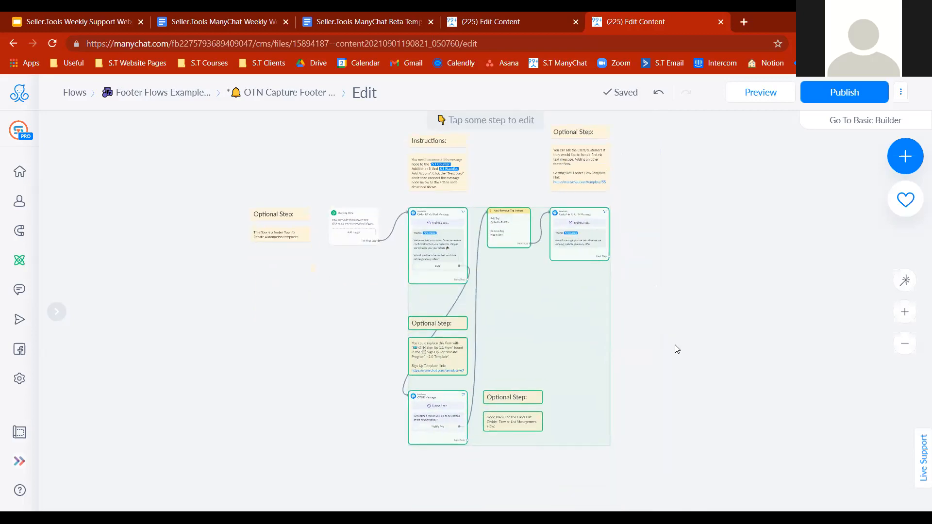
# Step: Paste the copied OTN footer steps into the Options Version rebate flow, in the empty area beneath its original Order ID Verified Message
pyautogui.click(504, 18)
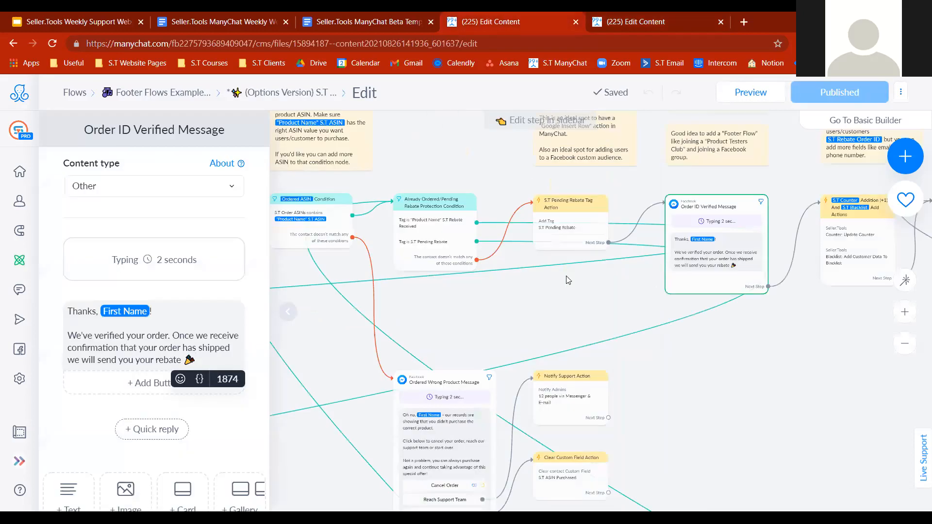
pyautogui.hscroll(3, 602, 316)
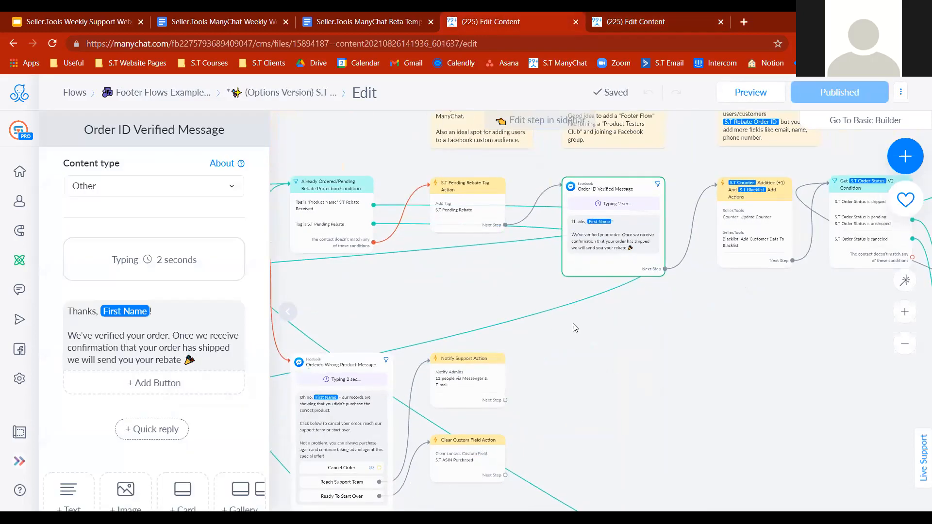
pyautogui.hscroll(3, 691, 407)
pyautogui.moveTo(607, 392); pyautogui.dragTo(616, 349)
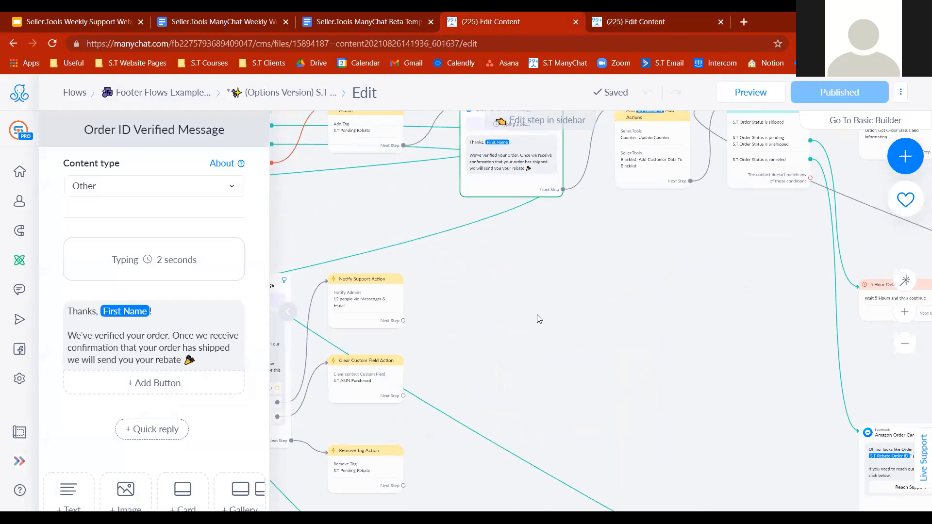
pyautogui.hotkey('ctrl', 'v')
pyautogui.moveTo(636, 349); pyautogui.dragTo(485, 309)
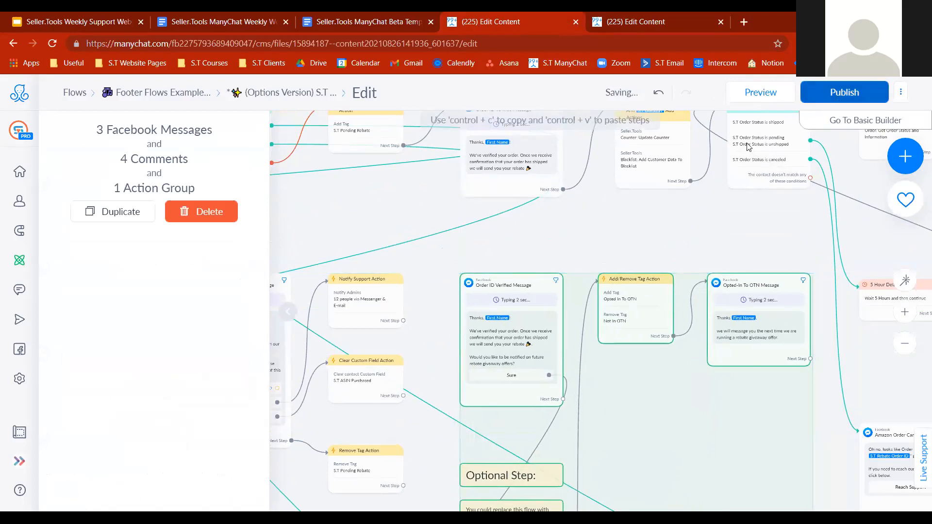
pyautogui.moveTo(626, 239); pyautogui.dragTo(642, 299)
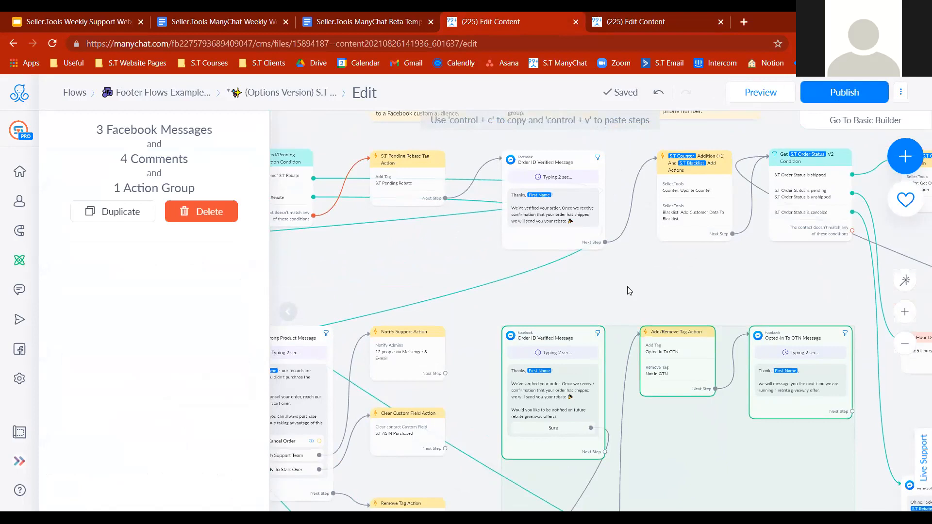
# Step: Redirect the next step of the S.T Pending Rebate Tag Action to the pasted Order ID Verified Message
pyautogui.click(630, 291)
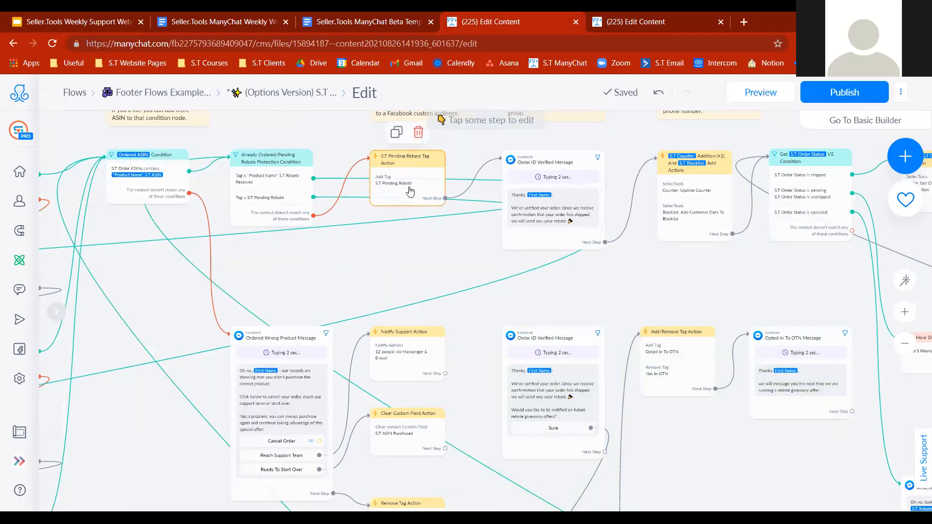
pyautogui.click(445, 199)
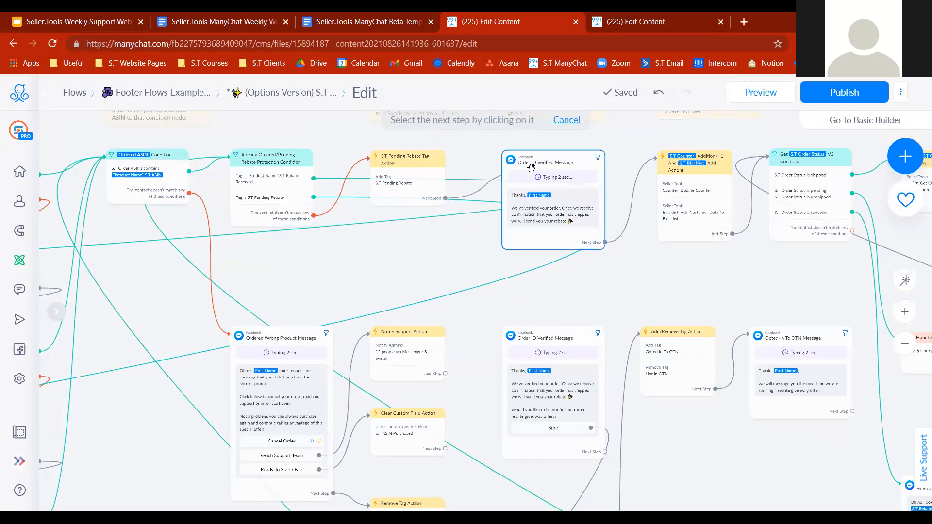
pyautogui.click(527, 363)
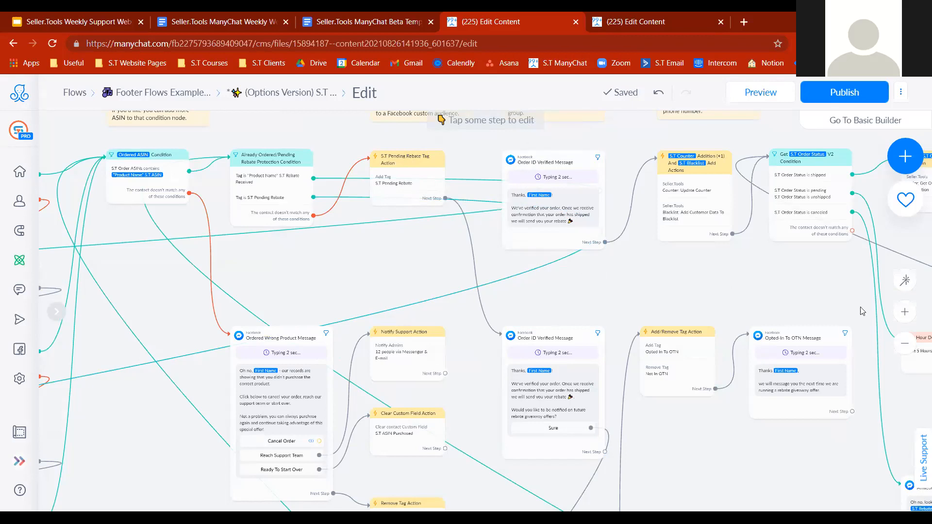
# Step: Examine the pasted footer from its Order ID Verified Message through the OTNR Message and tag action to the Opted-In To OTN Message
pyautogui.click(905, 312)
pyautogui.moveTo(797, 283); pyautogui.dragTo(725, 336)
pyautogui.scroll(-3, 727, 340)
pyautogui.moveTo(724, 272); pyautogui.dragTo(713, 294)
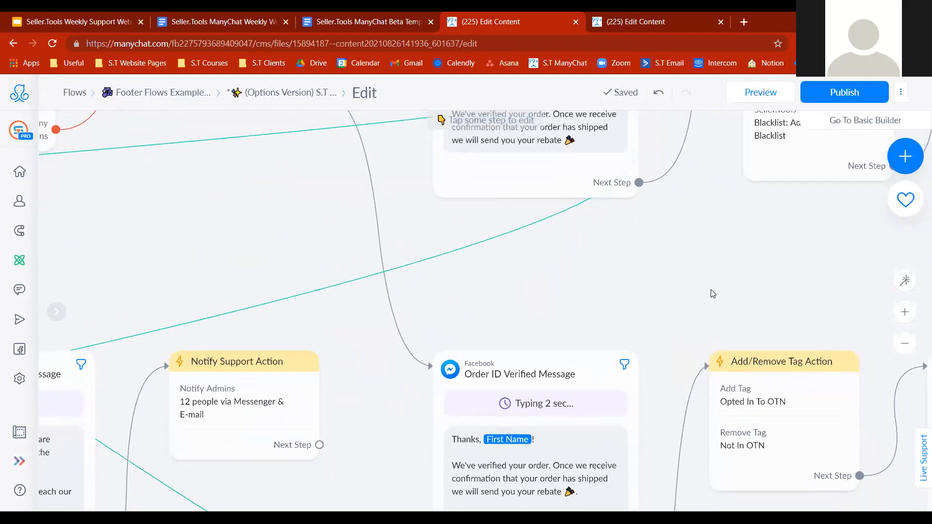
pyautogui.scroll(-4, 712, 294)
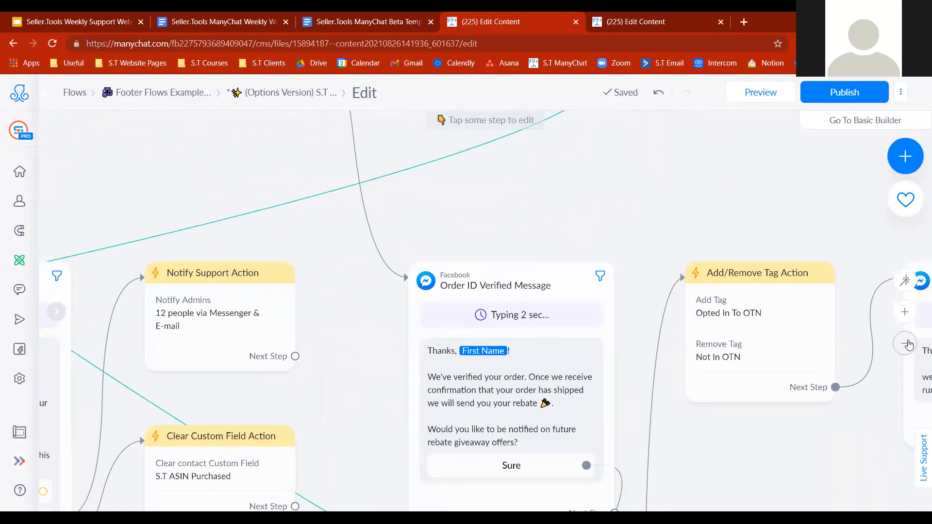
pyautogui.click(906, 343)
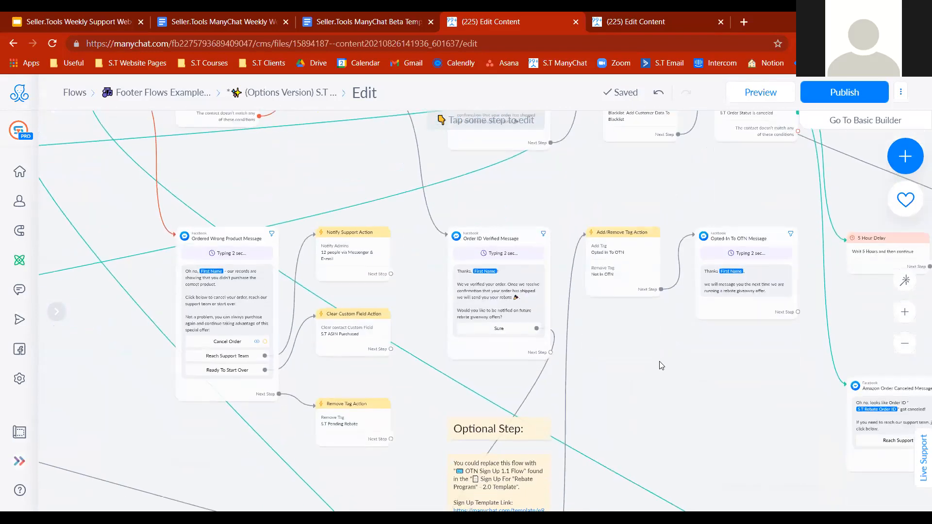
pyautogui.scroll(-2, 661, 365)
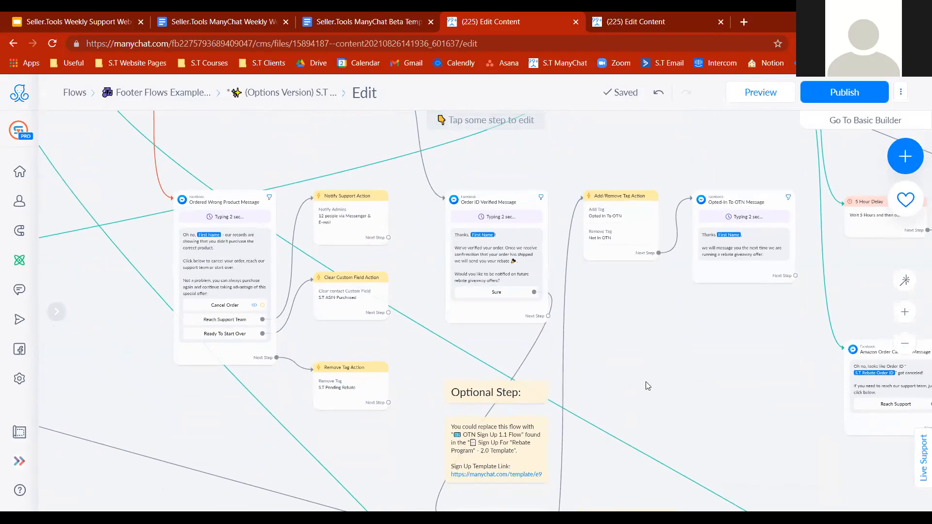
pyautogui.moveTo(648, 386); pyautogui.dragTo(674, 210)
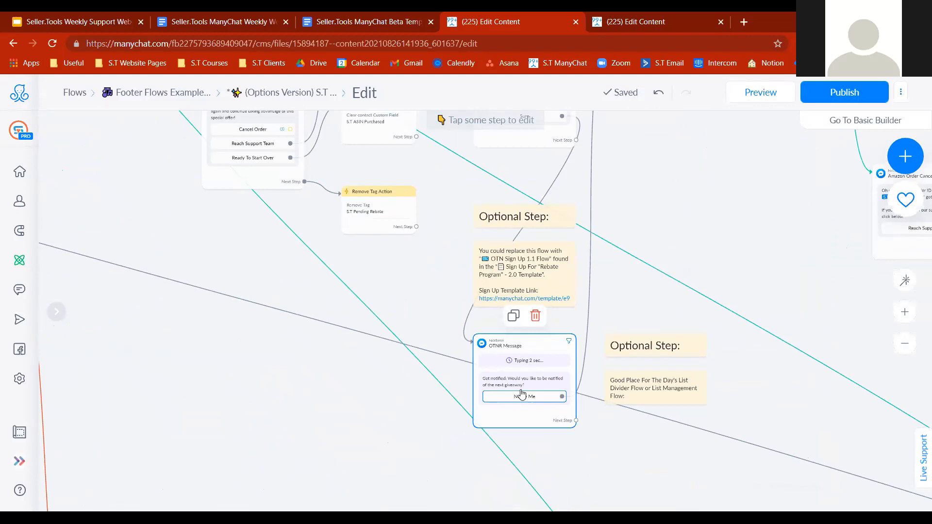
pyautogui.scroll(3, 734, 306)
pyautogui.scroll(3, 734, 307)
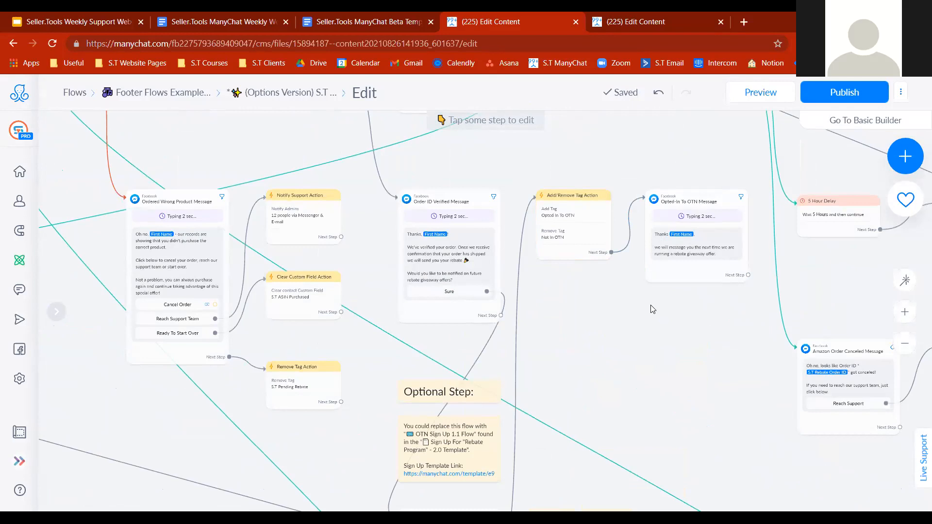
pyautogui.scroll(3, 609, 296)
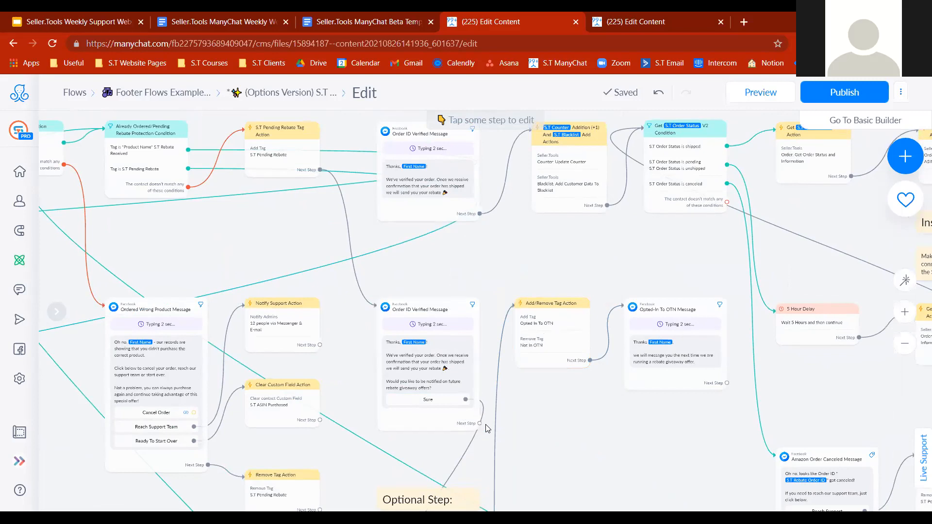
# Step: Connect the pasted Order ID Verified Message's next step to the S.T Counter Addition (+1) And S.T Blacklist Add Actions, checking against the footer template
pyautogui.moveTo(481, 424); pyautogui.dragTo(554, 204)
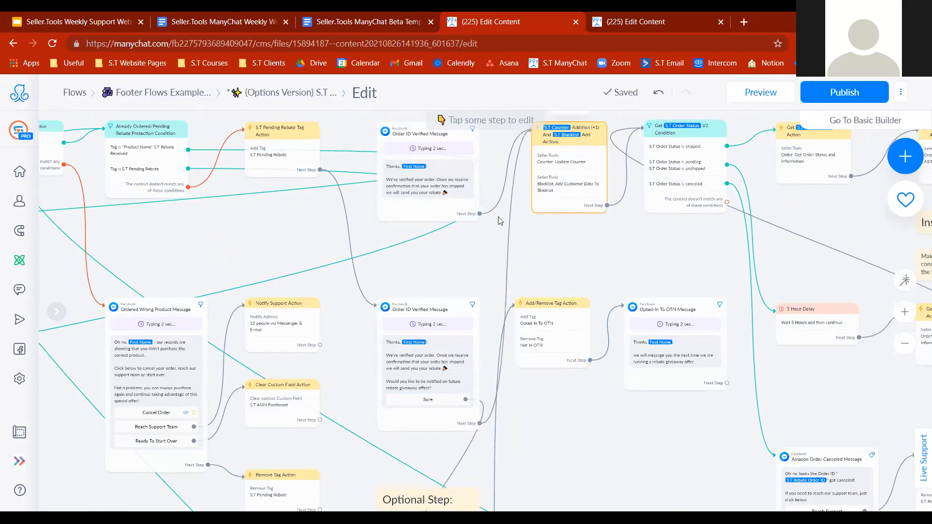
pyautogui.click(665, 17)
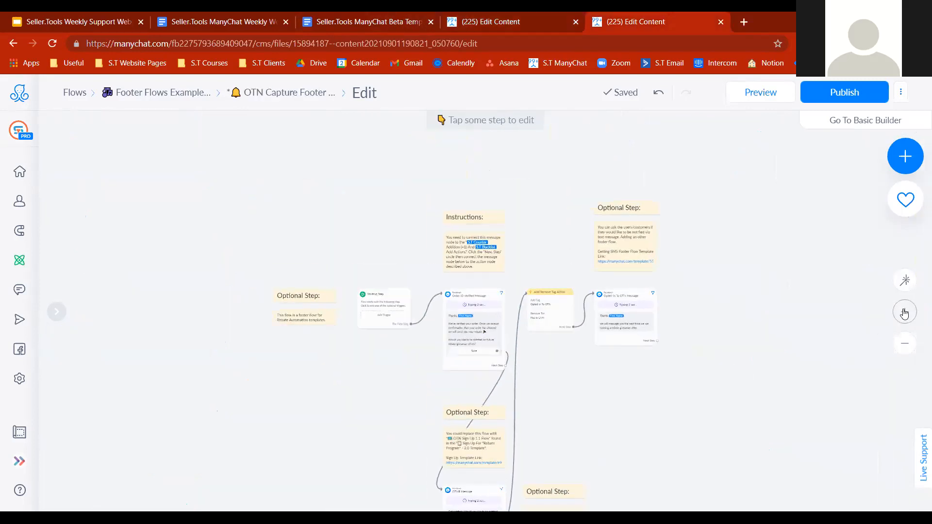
pyautogui.scroll(5, 462, 219)
pyautogui.click(522, 23)
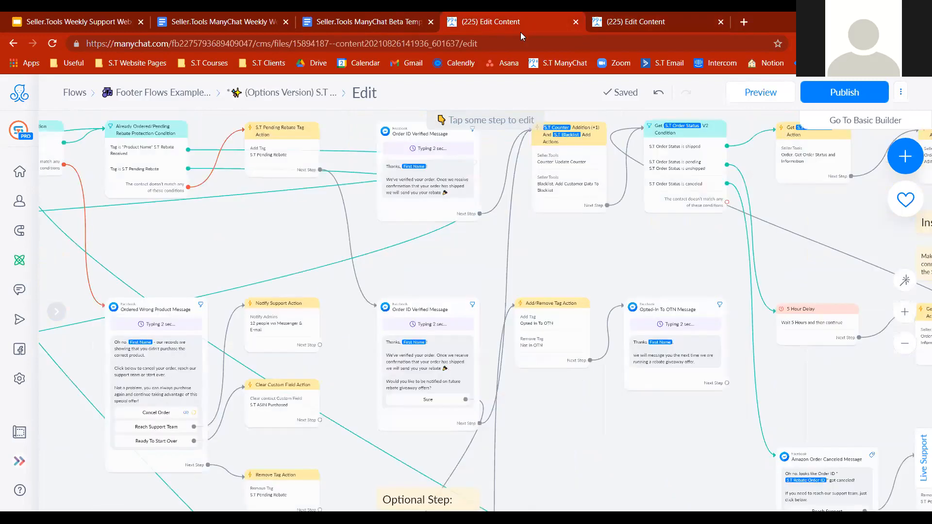
# Step: Compare the original and pasted Order ID Verified Messages, and reattach the pasted message's next step to the S.T Counter and S.T Blacklist action
pyautogui.moveTo(549, 246); pyautogui.dragTo(605, 259)
pyautogui.click(343, 185)
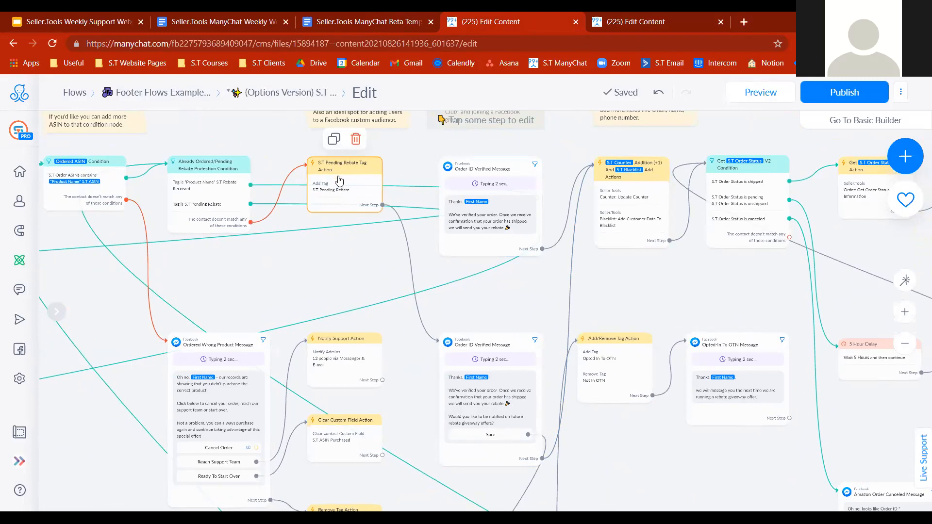
pyautogui.click(475, 189)
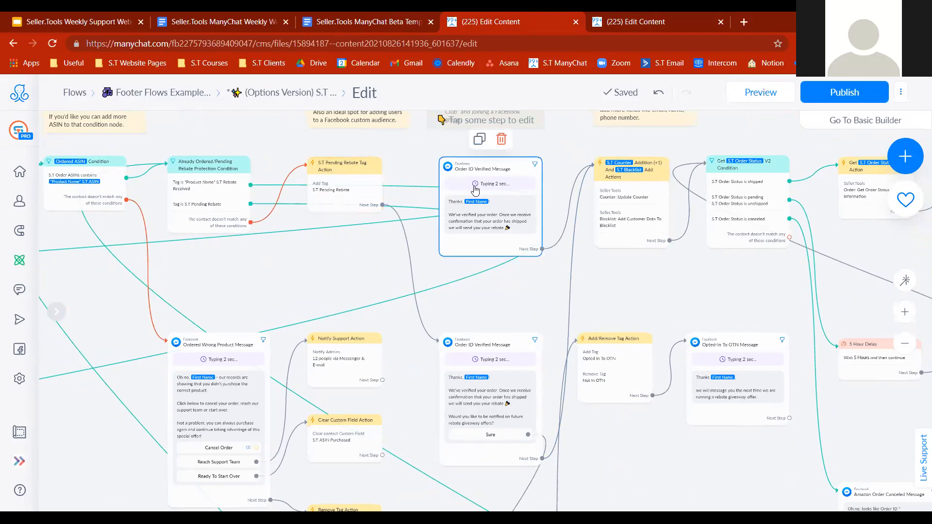
pyautogui.click(475, 373)
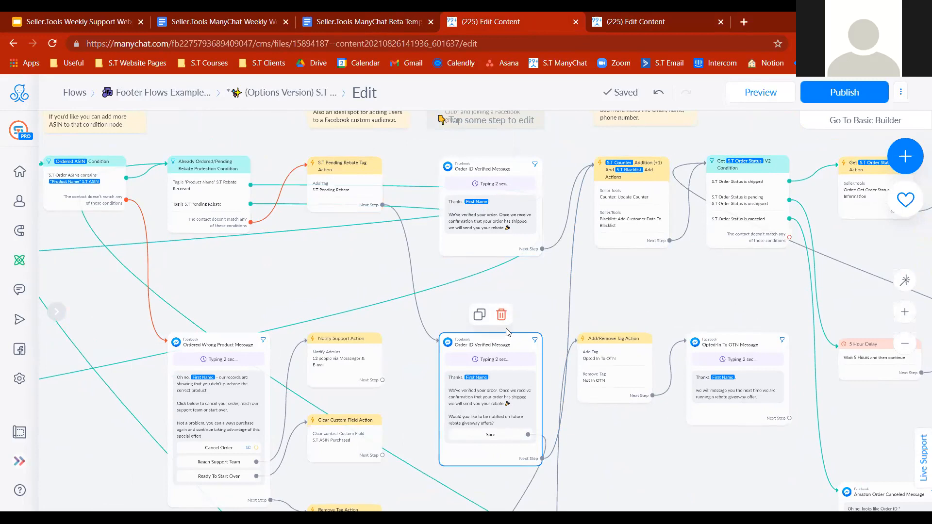
pyautogui.click(538, 461)
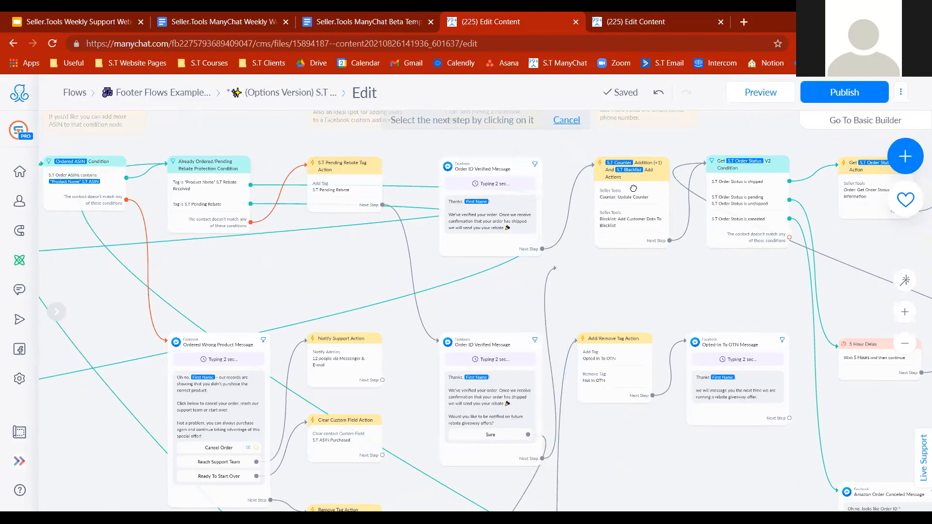
pyautogui.click(614, 243)
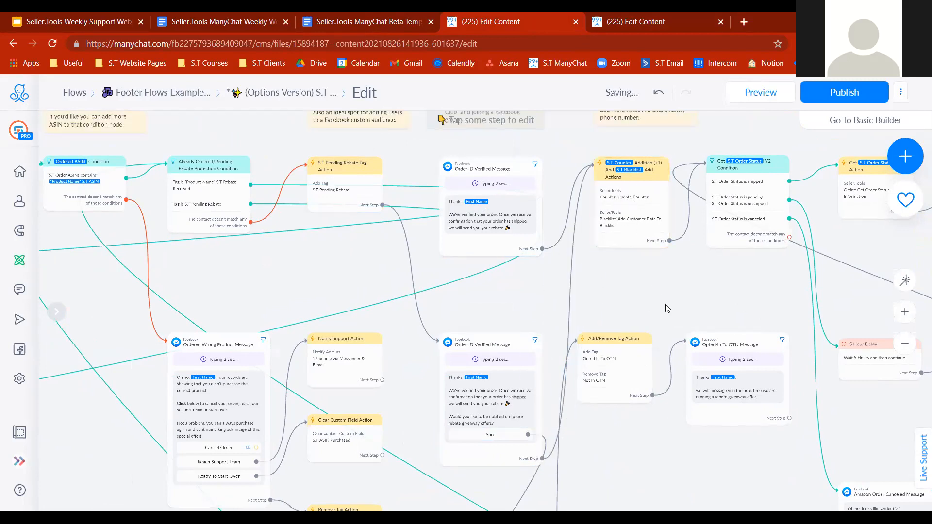
pyautogui.moveTo(631, 296); pyautogui.dragTo(481, 322)
pyautogui.click(519, 269)
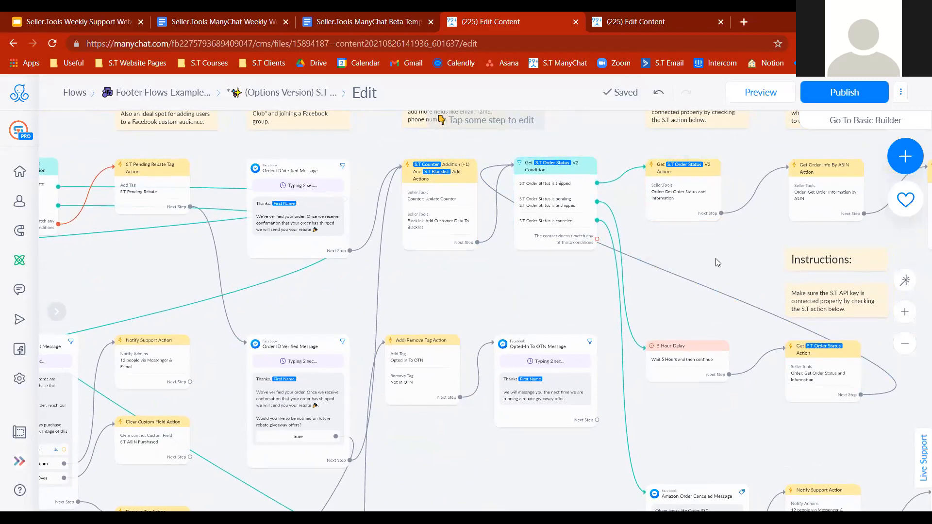
# Step: Review the inserted OTN footer's connections in the rebate automation flow and publish the flow
pyautogui.moveTo(542, 293); pyautogui.dragTo(583, 295)
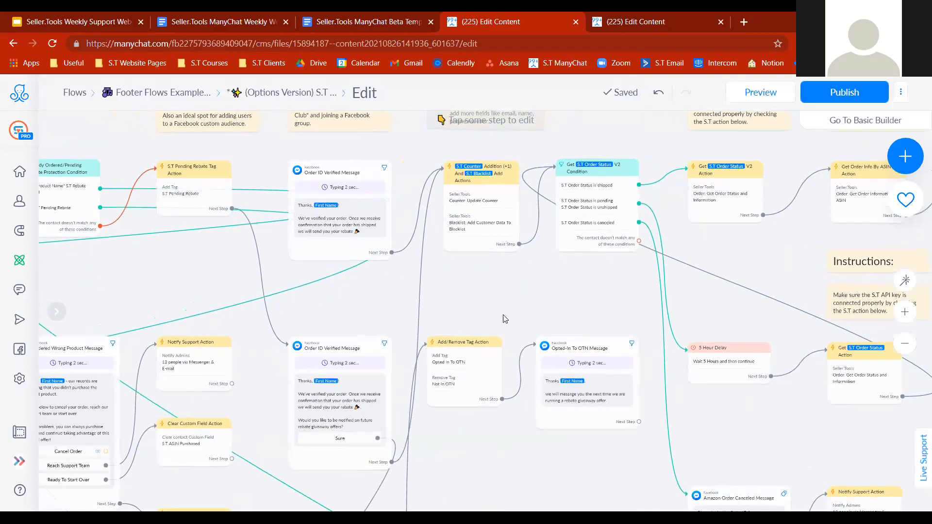
pyautogui.moveTo(478, 304); pyautogui.dragTo(542, 297)
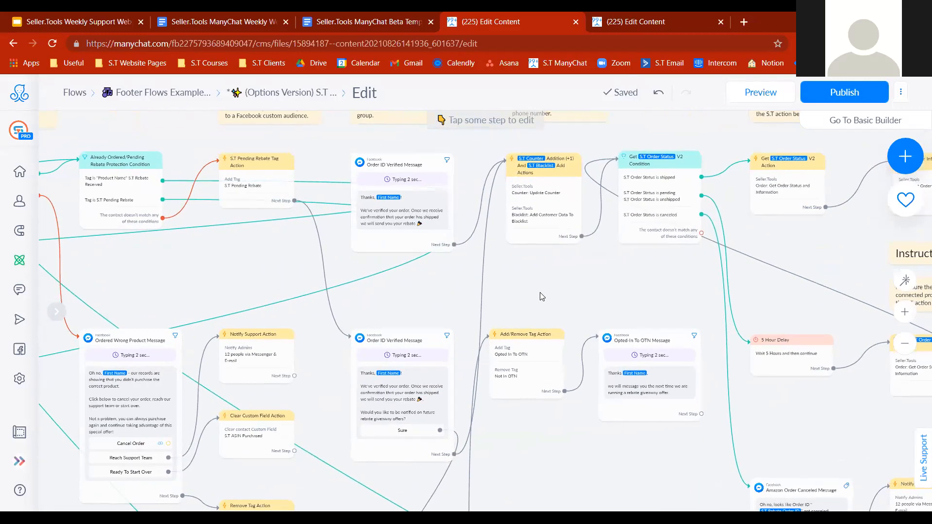
pyautogui.click(905, 343)
pyautogui.moveTo(527, 439); pyautogui.dragTo(554, 421)
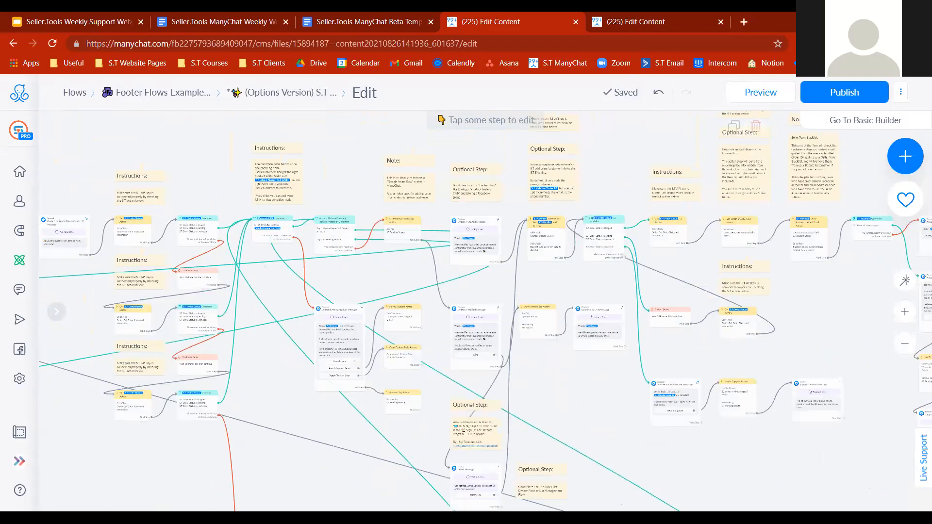
pyautogui.click(816, 103)
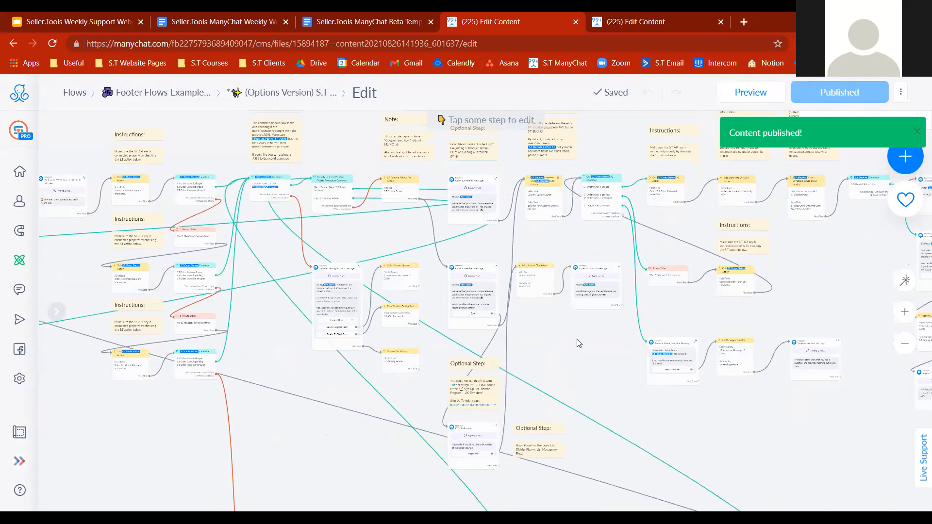
# Step: Examine the OTN Capture Footer's optional step note about adding the Getting SMS Footer Flow near the Opted-In To OTN Message
pyautogui.click(616, 16)
pyautogui.moveTo(621, 230); pyautogui.dragTo(289, 344)
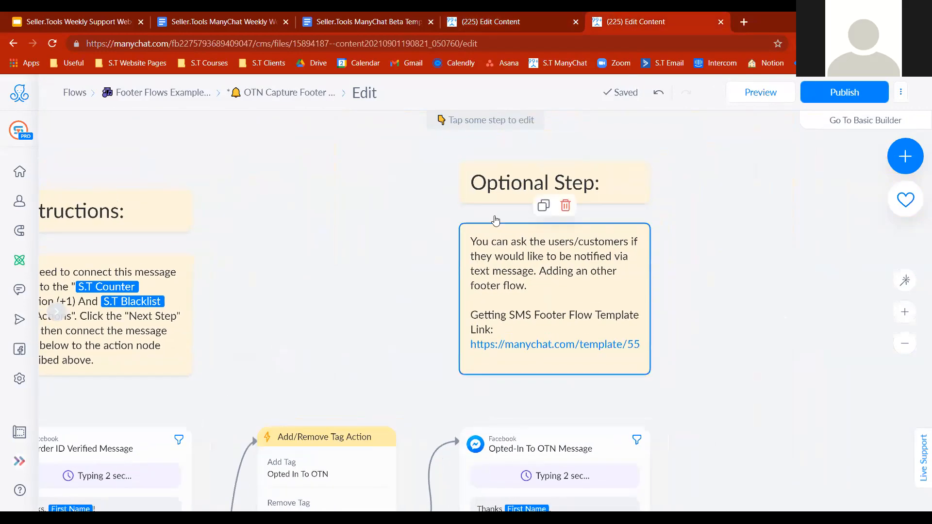
pyautogui.moveTo(728, 364); pyautogui.dragTo(641, 302)
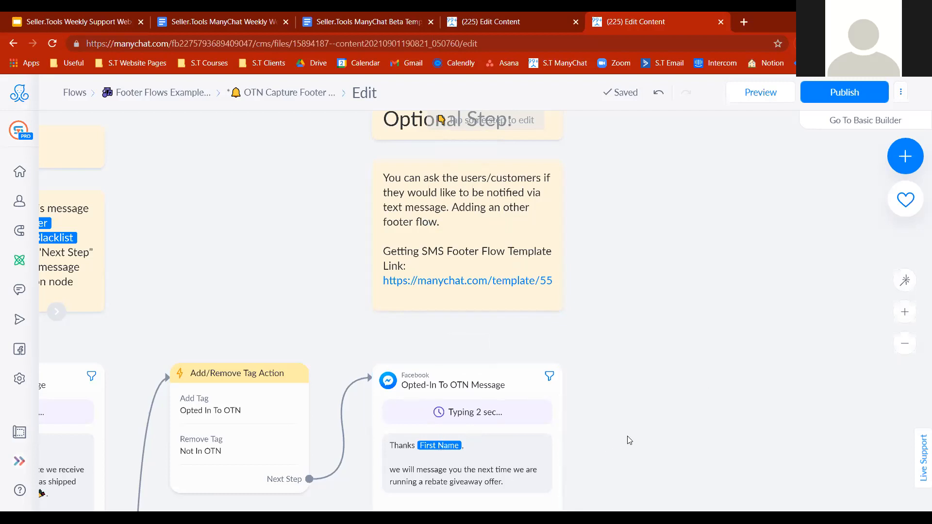
pyautogui.moveTo(235, 289); pyautogui.dragTo(500, 17)
pyautogui.moveTo(455, 380); pyautogui.dragTo(445, 191)
pyautogui.moveTo(589, 227); pyautogui.dragTo(470, 505)
pyautogui.moveTo(509, 377); pyautogui.dragTo(471, 498)
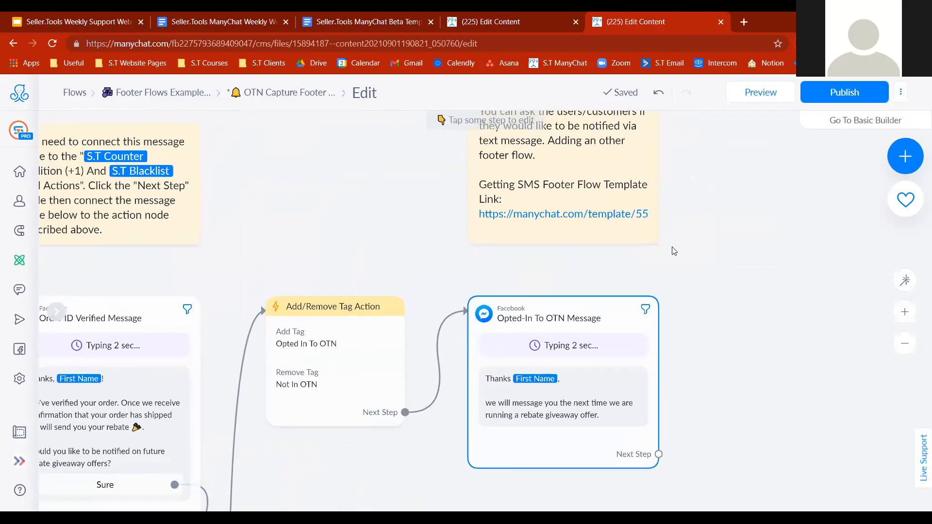
pyautogui.moveTo(717, 227); pyautogui.dragTo(676, 326)
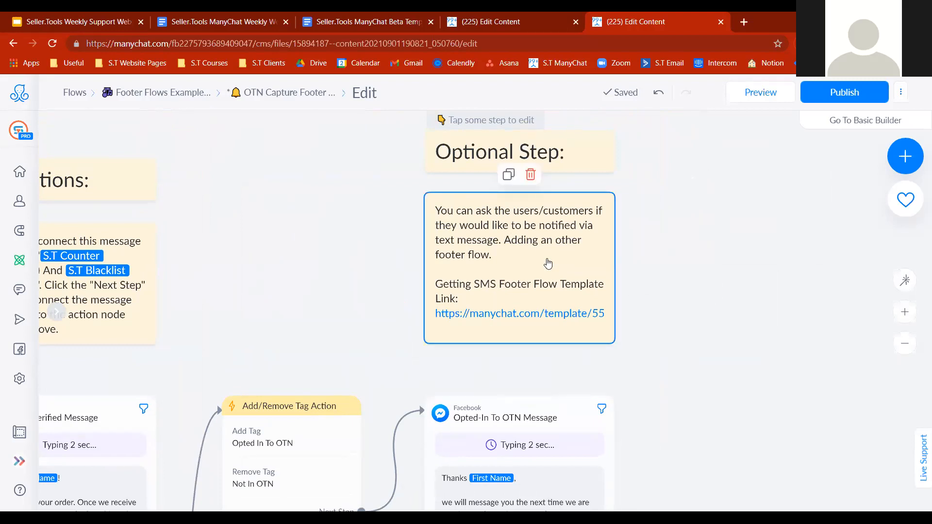
pyautogui.moveTo(682, 296); pyautogui.dragTo(670, 164)
pyautogui.moveTo(658, 238); pyautogui.dragTo(633, 359)
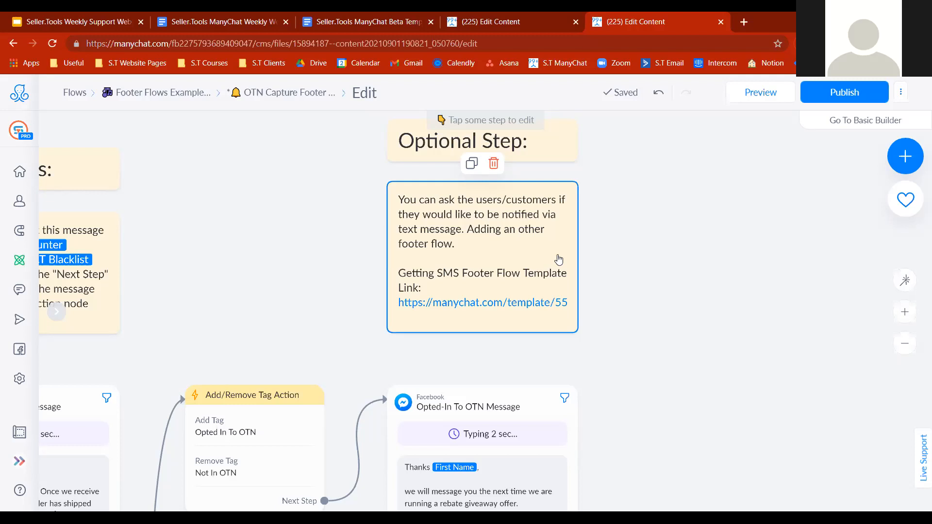
# Step: Open the Getting SMS Footer 1.0 Flow from the Footer Flows Examples folder and hide its statistics
pyautogui.click(145, 92)
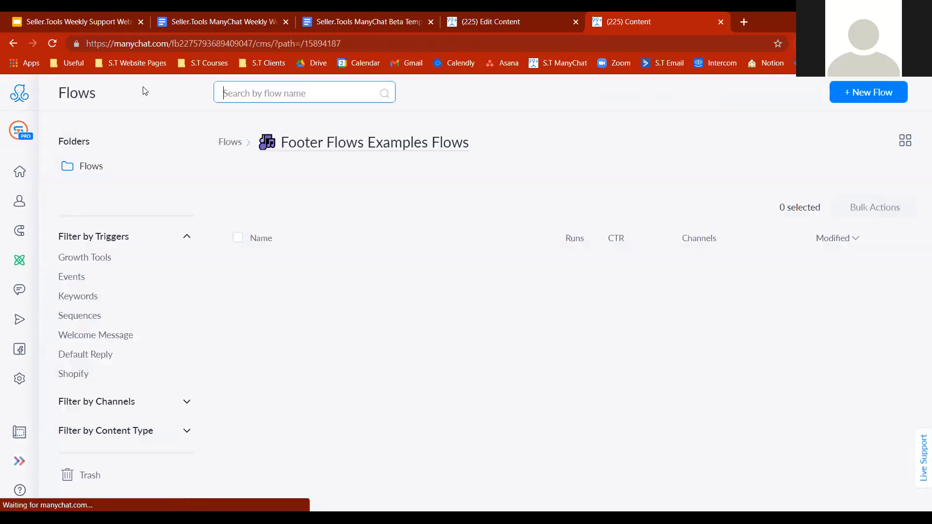
pyautogui.scroll(-1, 920, 232)
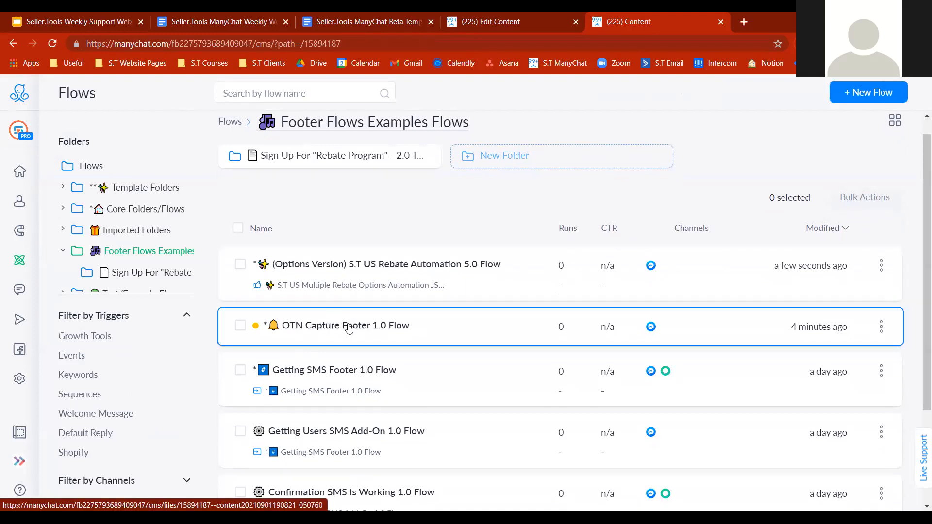
pyautogui.moveTo(257, 329)
pyautogui.click(544, 19)
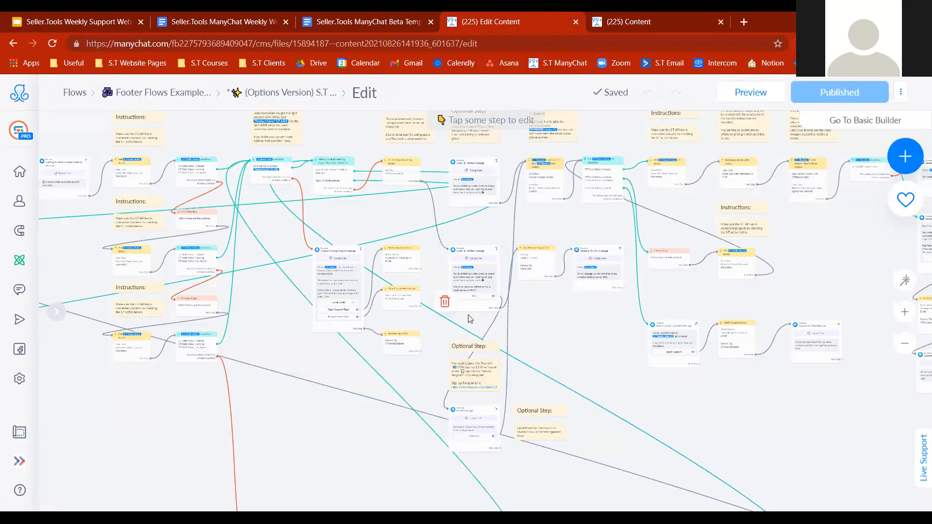
pyautogui.click(654, 15)
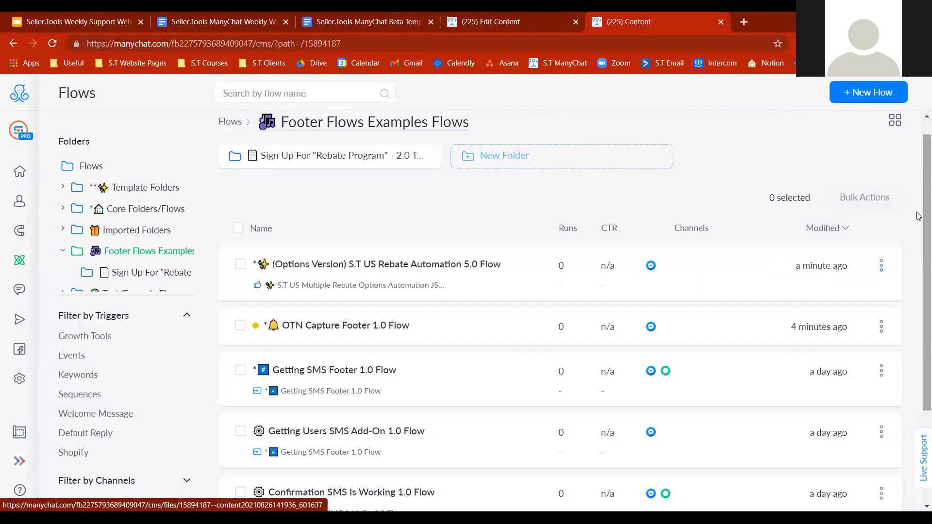
pyautogui.scroll(-1, 919, 256)
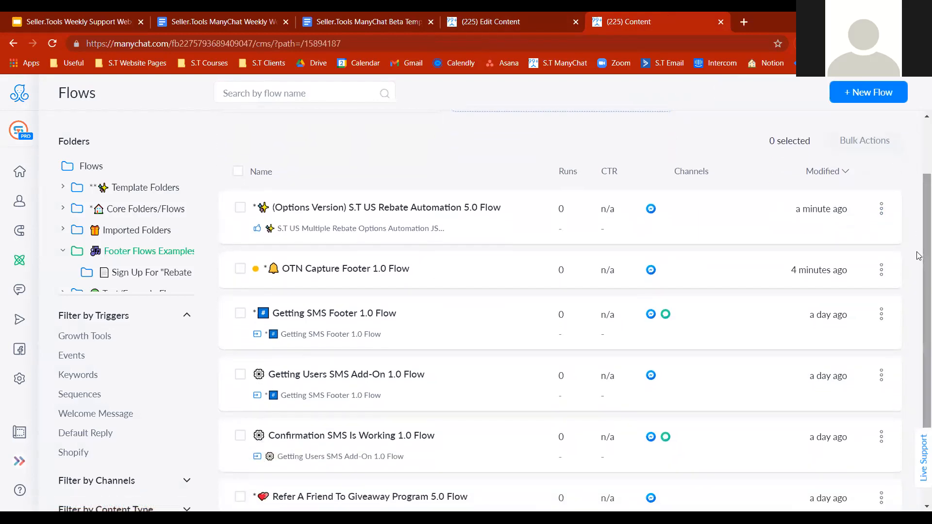
pyautogui.moveTo(919, 256)
pyautogui.mouseDown()
pyautogui.moveTo(919, 245)
pyautogui.moveTo(919, 257)
pyautogui.mouseUp()
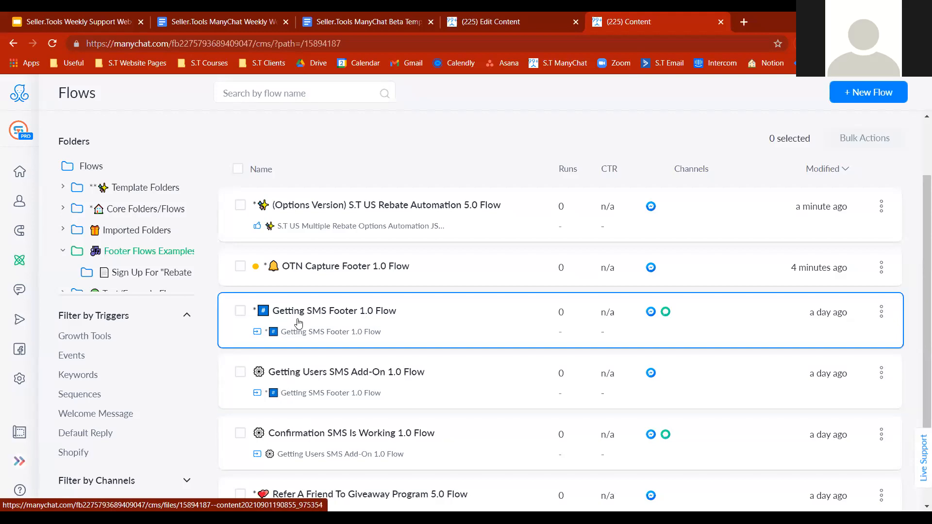
pyautogui.click(298, 323)
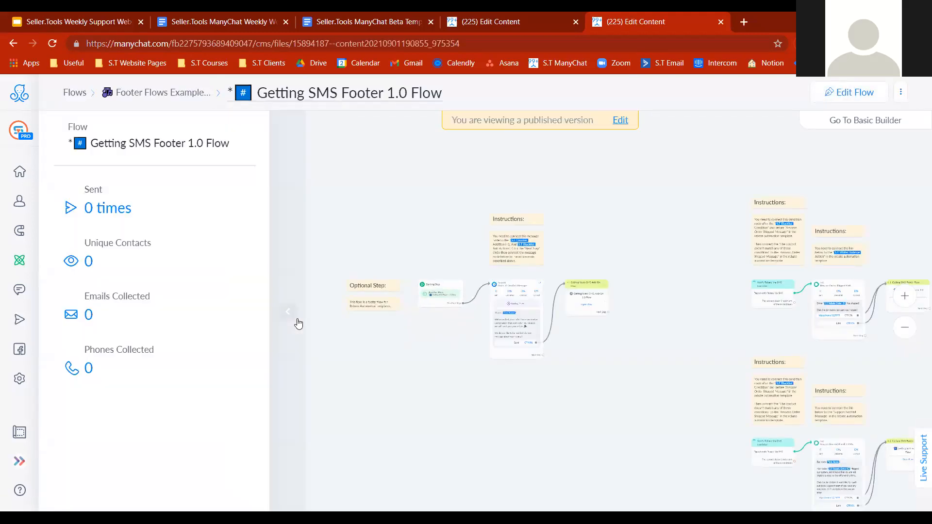
pyautogui.click(287, 311)
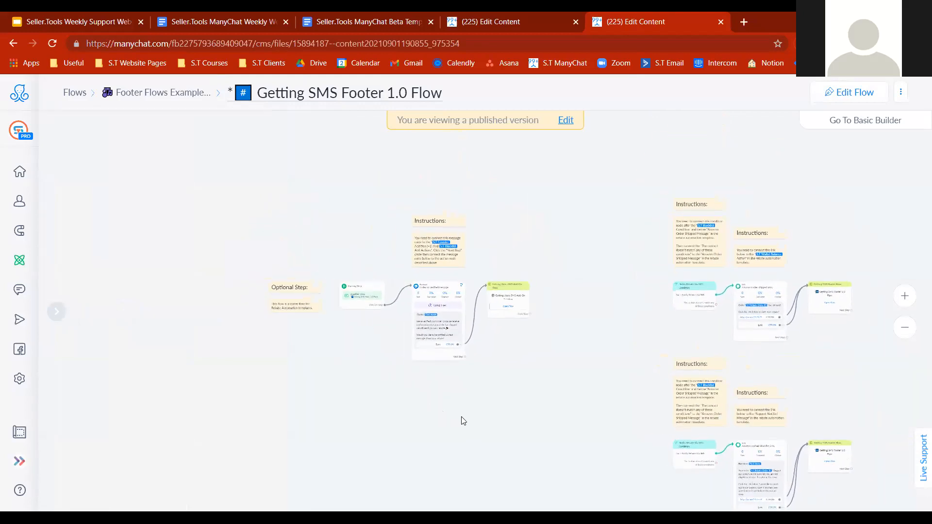
# Step: Compare the SMS footer's Order ID Verified Message and its text-notification question with the OTN version in the rebate automation flow
pyautogui.click(906, 296)
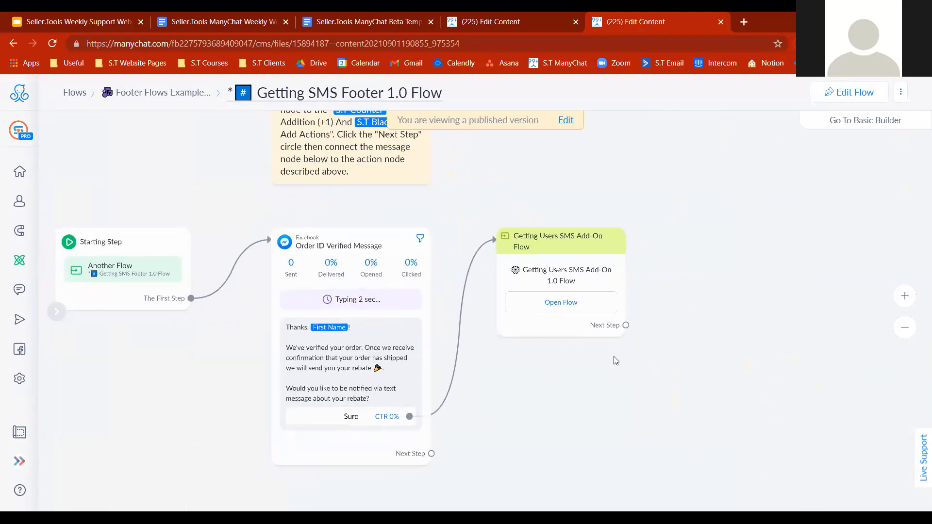
pyautogui.moveTo(640, 364); pyautogui.dragTo(682, 407)
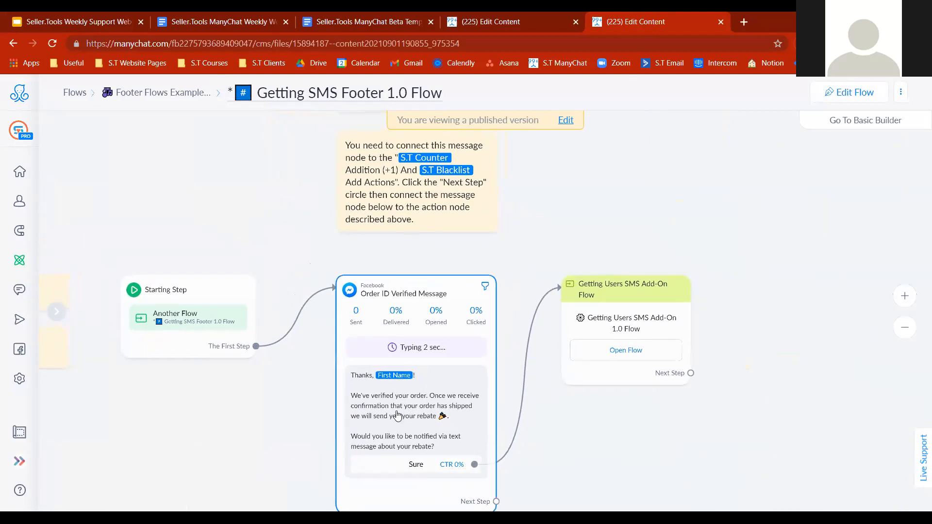
pyautogui.scroll(2, 593, 228)
pyautogui.moveTo(592, 227); pyautogui.dragTo(602, 183)
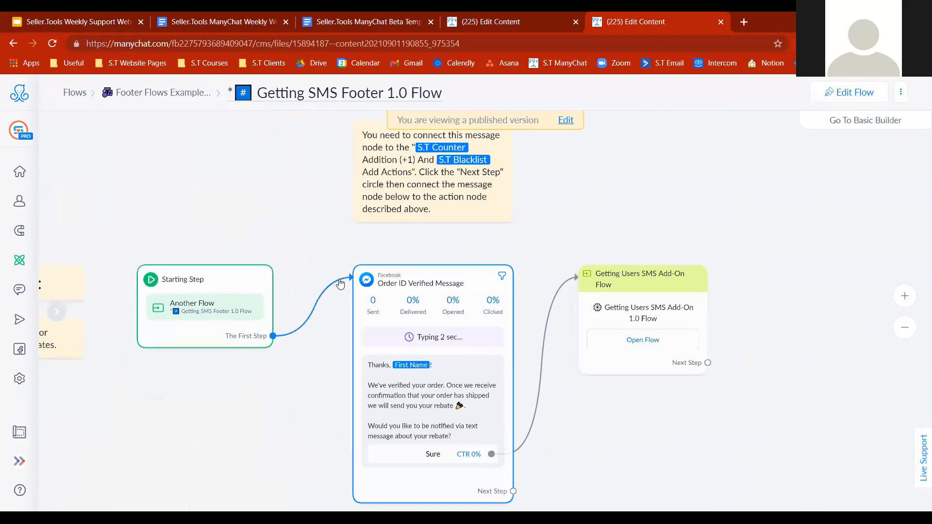
pyautogui.click(508, 16)
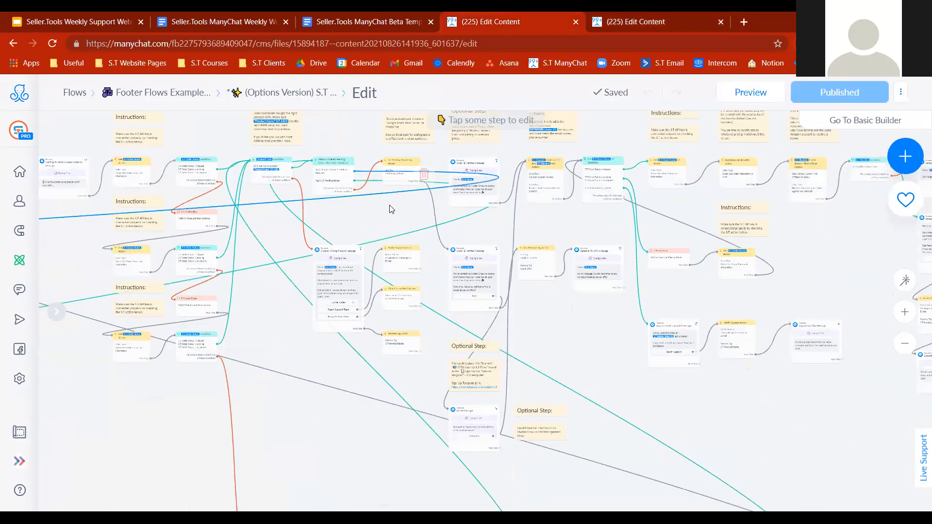
pyautogui.moveTo(374, 227); pyautogui.dragTo(335, 276)
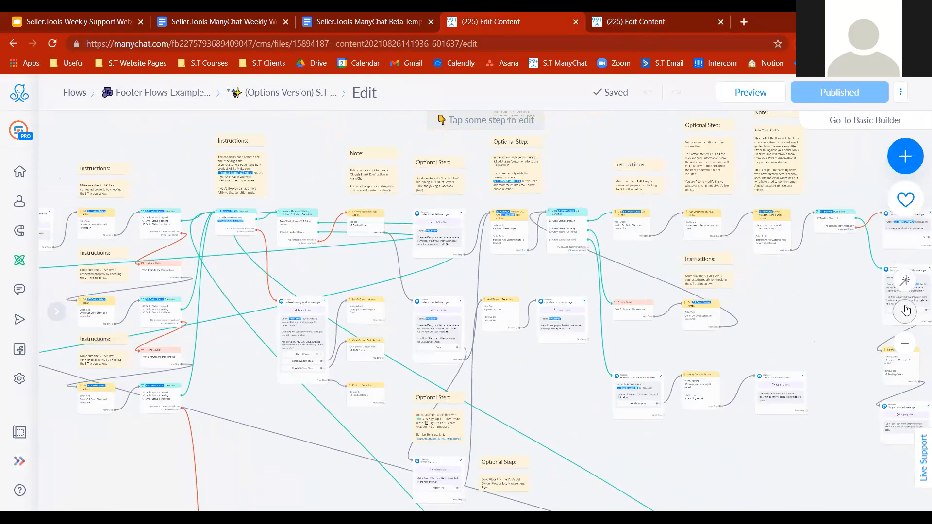
pyautogui.click(905, 311)
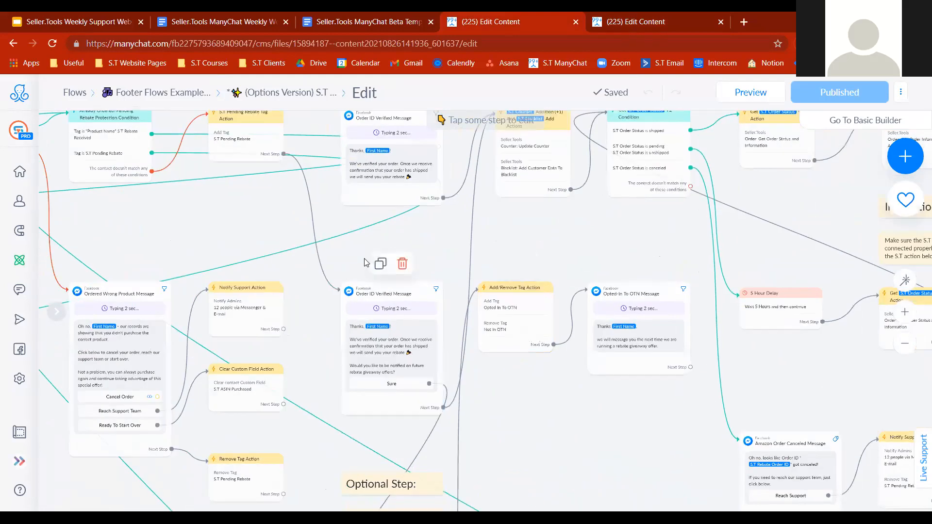
pyautogui.moveTo(377, 258); pyautogui.dragTo(443, 222)
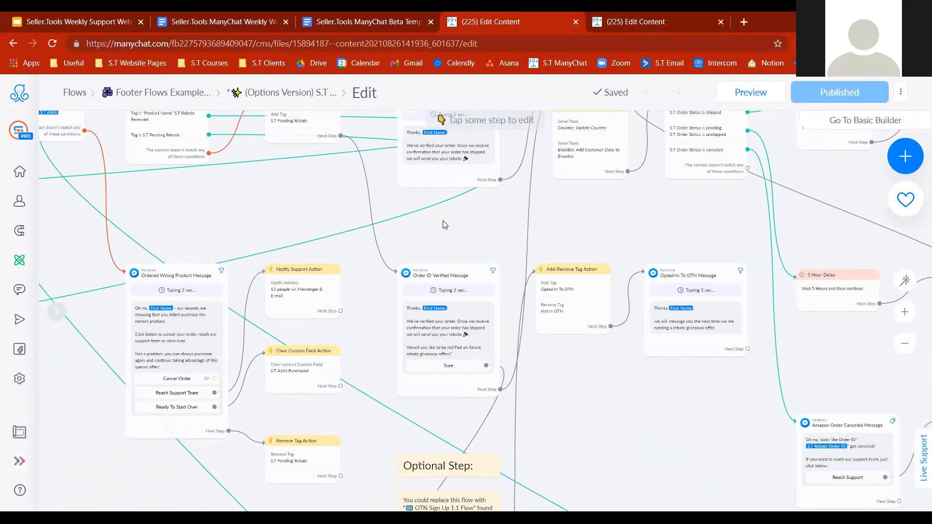
pyautogui.click(667, 26)
pyautogui.scroll(-2, 271, 346)
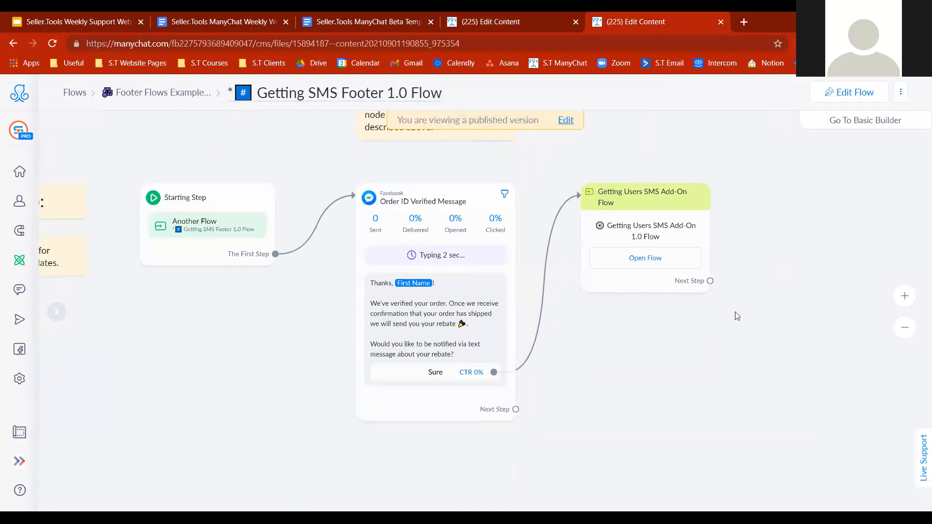
pyautogui.click(905, 296)
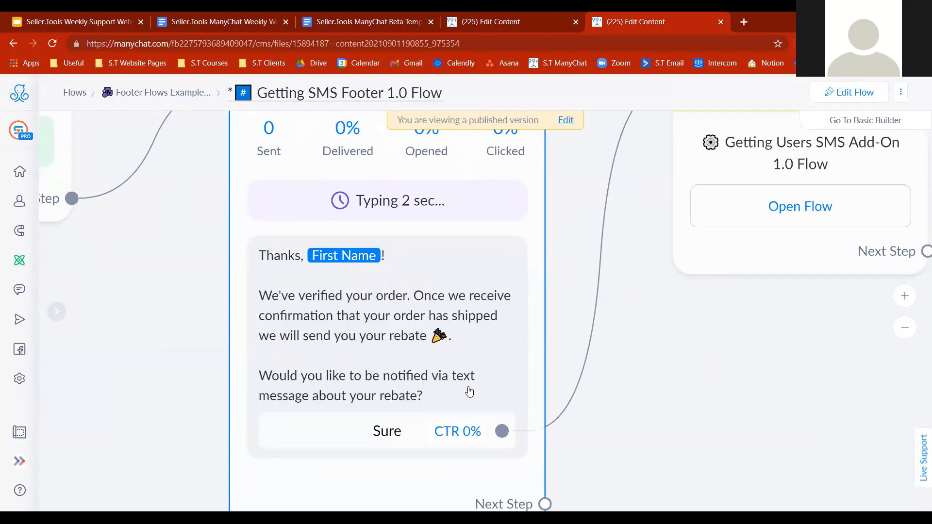
pyautogui.click(902, 332)
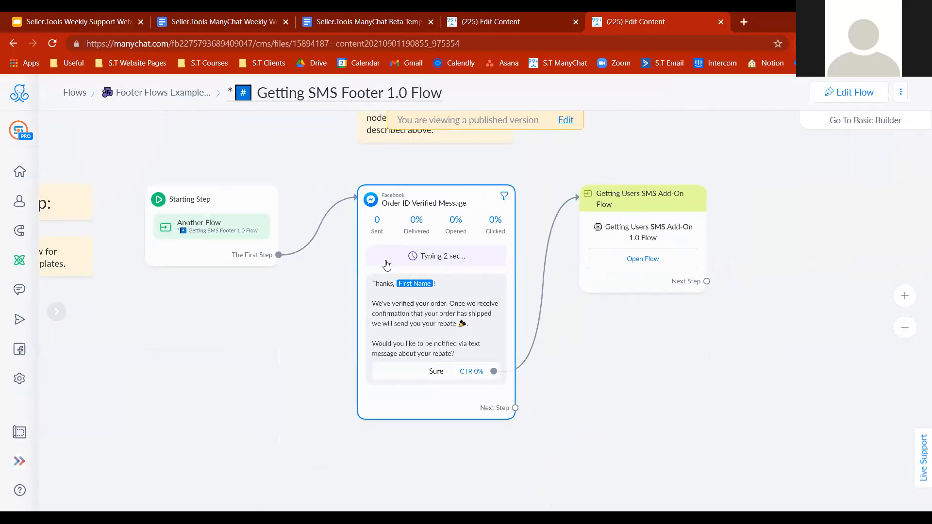
# Step: Check the path from the pasted Order ID Verified Message to the Opted-In To OTN Message in the rebate flow
pyautogui.click(522, 17)
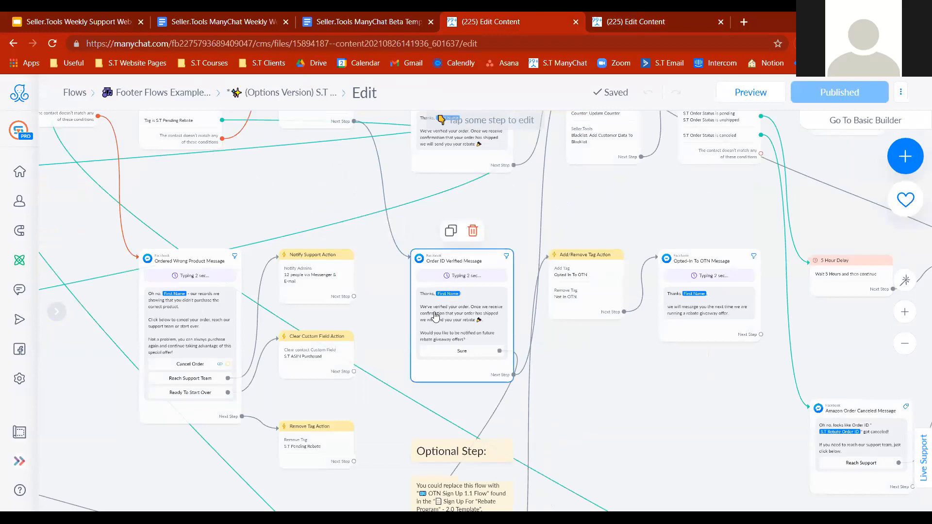
pyautogui.moveTo(627, 429); pyautogui.dragTo(498, 421)
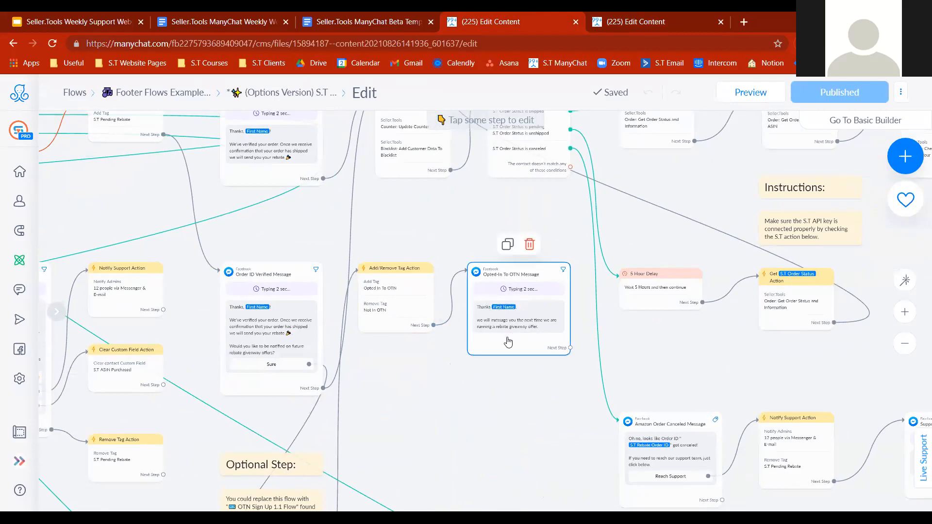
pyautogui.click(640, 25)
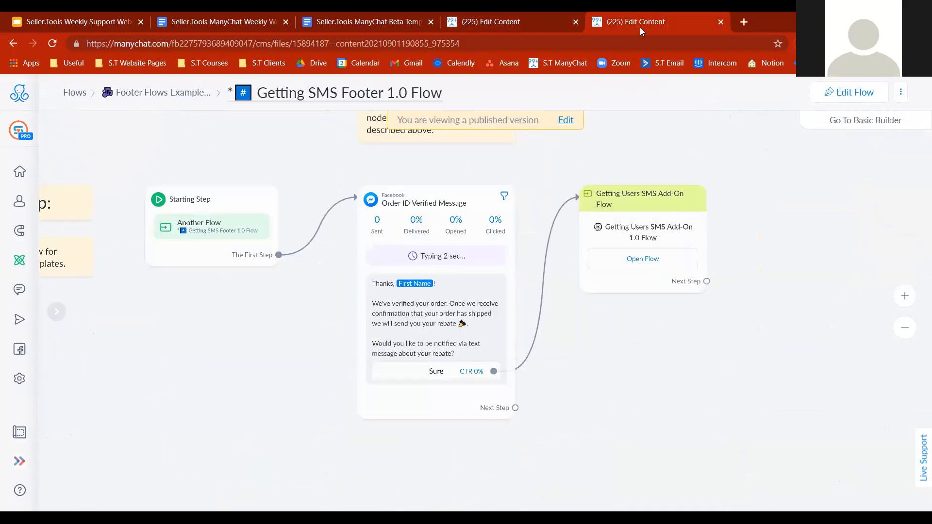
# Step: Open the Getting SMS Footer flow for editing and highlight the "Would you like to be notified via text message about your rebate?" question
pyautogui.click(831, 99)
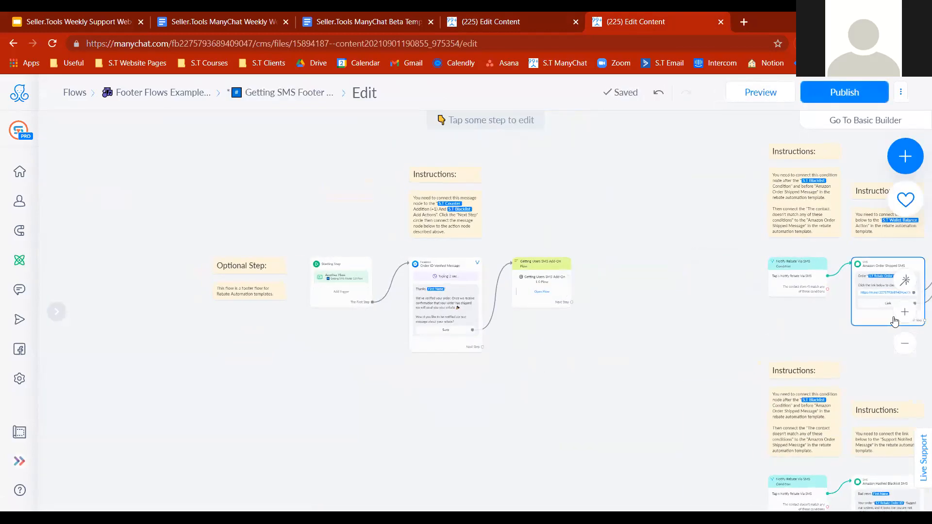
pyautogui.scroll(5, 412, 257)
pyautogui.click(422, 329)
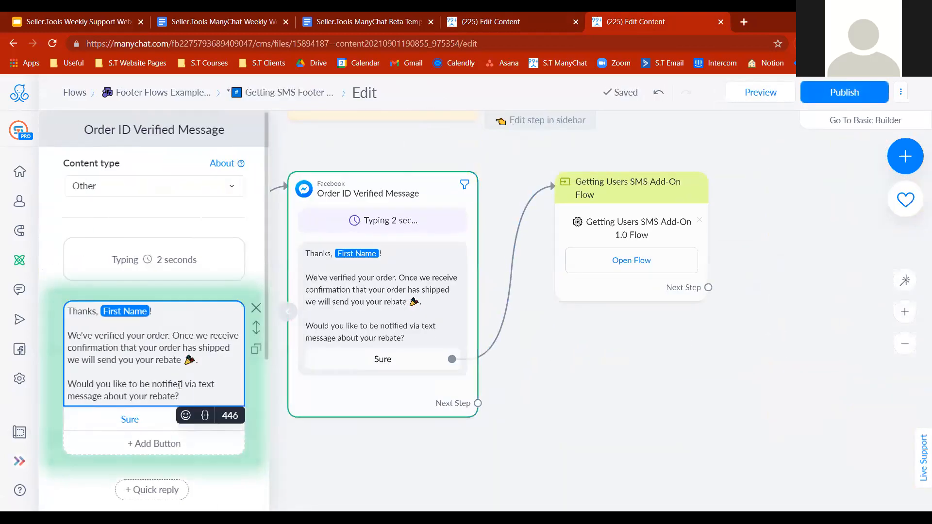
pyautogui.moveTo(178, 397); pyautogui.dragTo(67, 384)
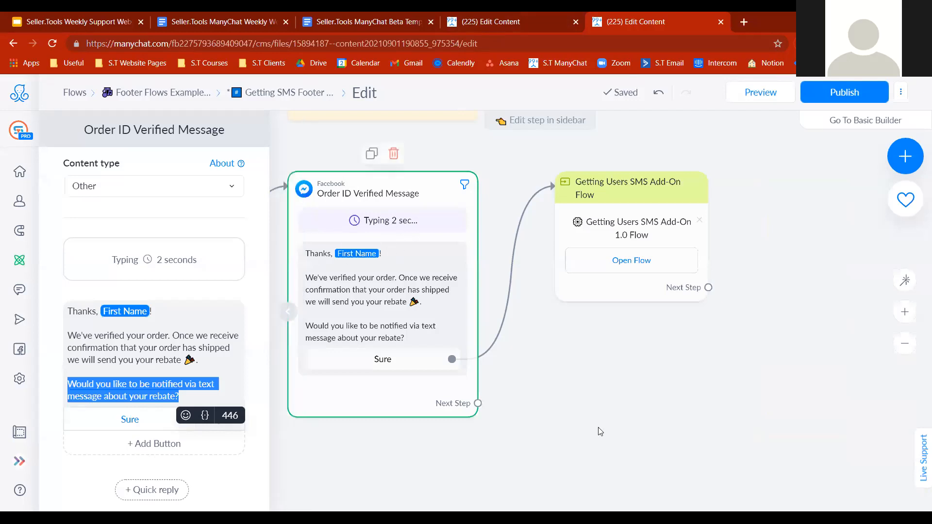
pyautogui.click(709, 389)
# Step: View the whole Order ID Verified Message branch of the SMS footer, and return to the rebate automation flow
pyautogui.click(904, 344)
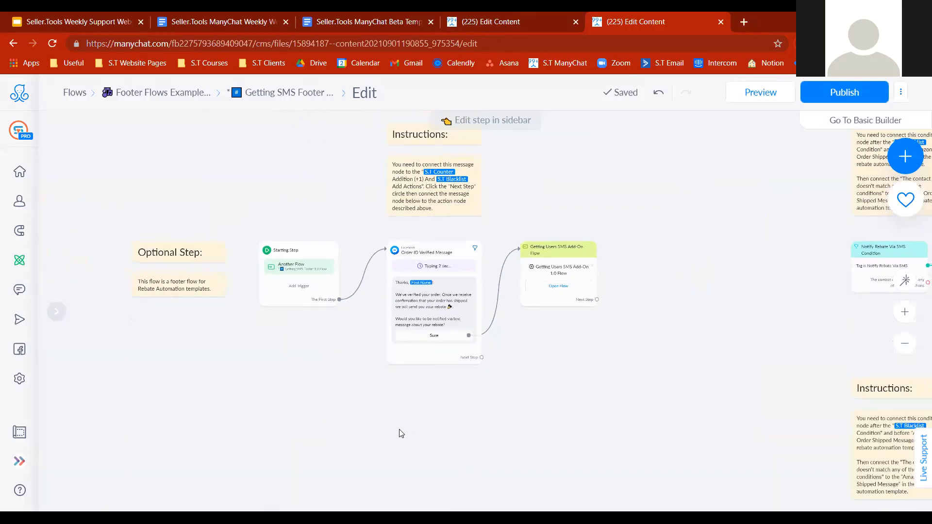
pyautogui.moveTo(375, 435); pyautogui.dragTo(564, 244)
pyautogui.hotkey('ctrl', 'shift', 'Tab')
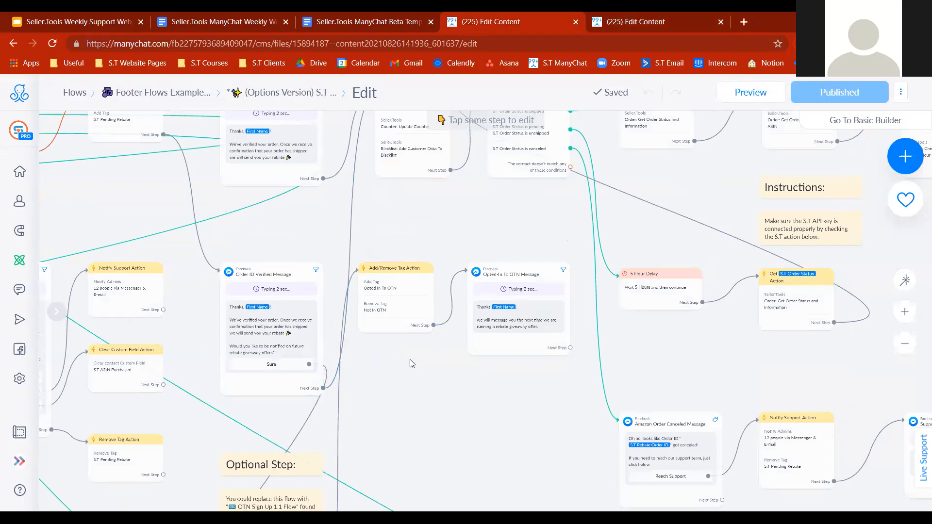
# Step: In the Getting SMS Footer flow's Order ID Verified Message, copy the question "Would you like to be notified via text message about your rebate?"
pyautogui.click(615, 22)
pyautogui.click(679, 313)
pyautogui.click(430, 327)
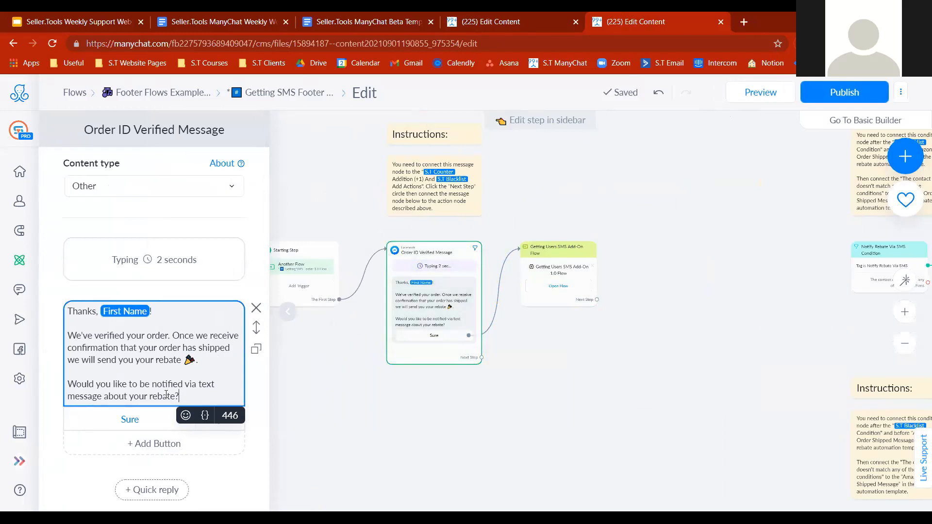
pyautogui.moveTo(179, 396); pyautogui.dragTo(67, 372)
pyautogui.hotkey('ctrl', 'c')
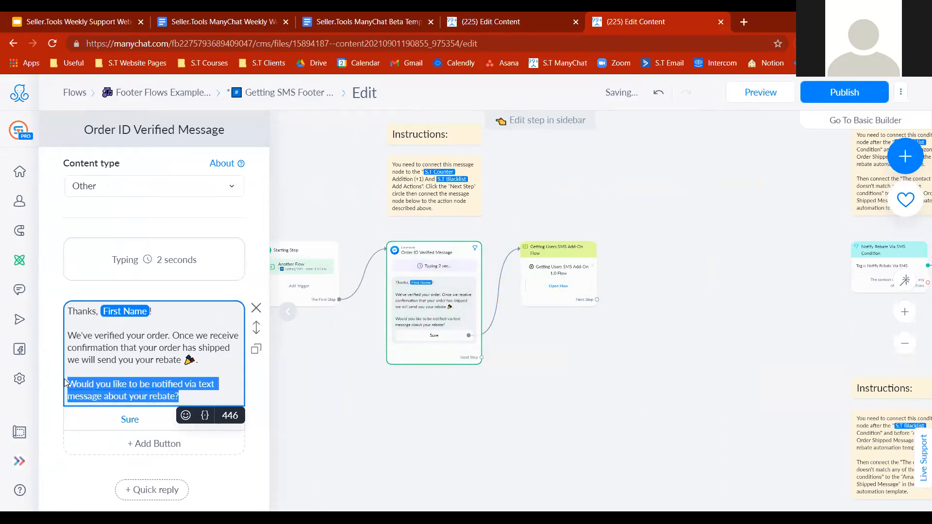
# Step: Append the copied text-notification question to the end of the Opted-In To OTN Message in the rebate automation flow
pyautogui.click(491, 22)
pyautogui.click(517, 335)
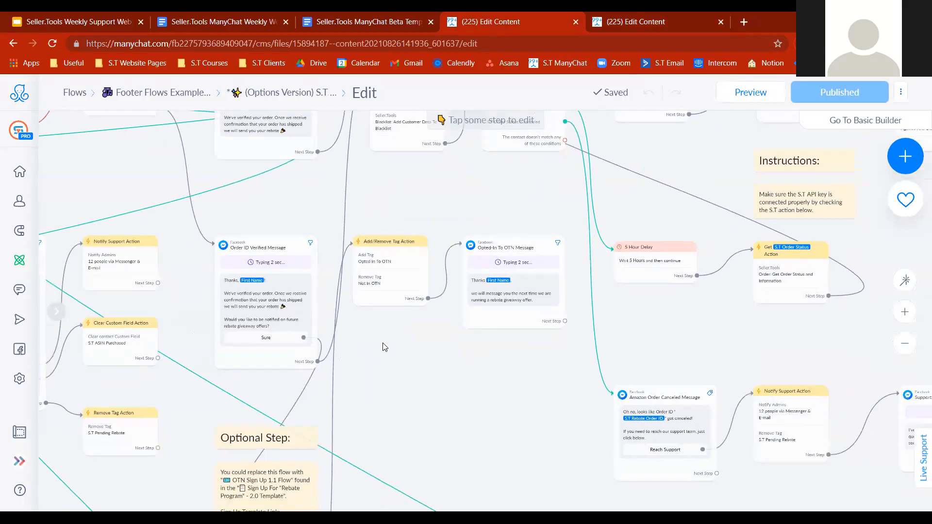
pyautogui.click(216, 350)
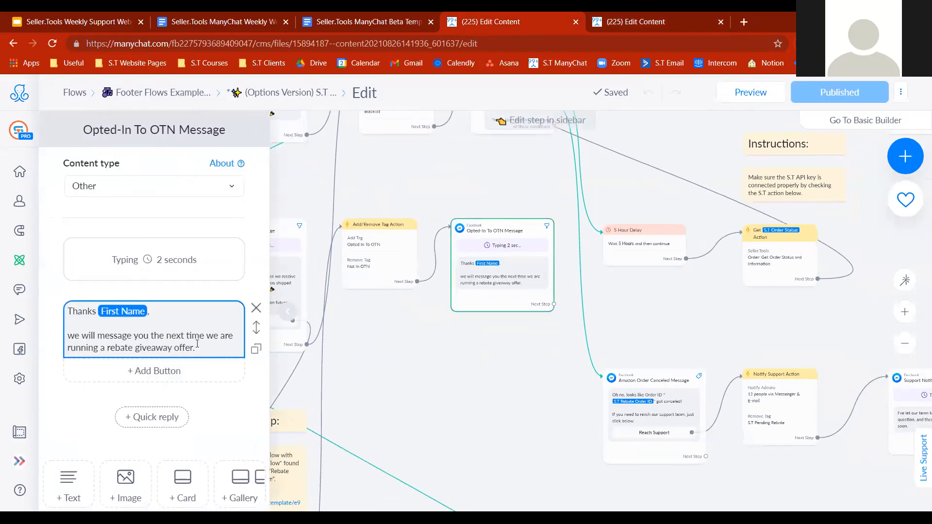
pyautogui.hotkey('ctrl', 'v')
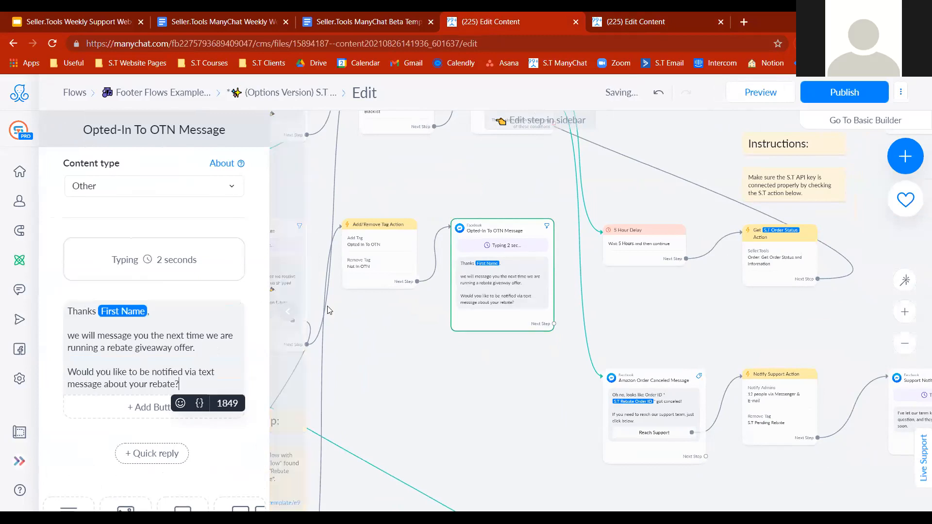
# Step: Add a button titled "Sure," to the Opted-In To OTN Message, checking the SMS footer's version for reference
pyautogui.click(621, 22)
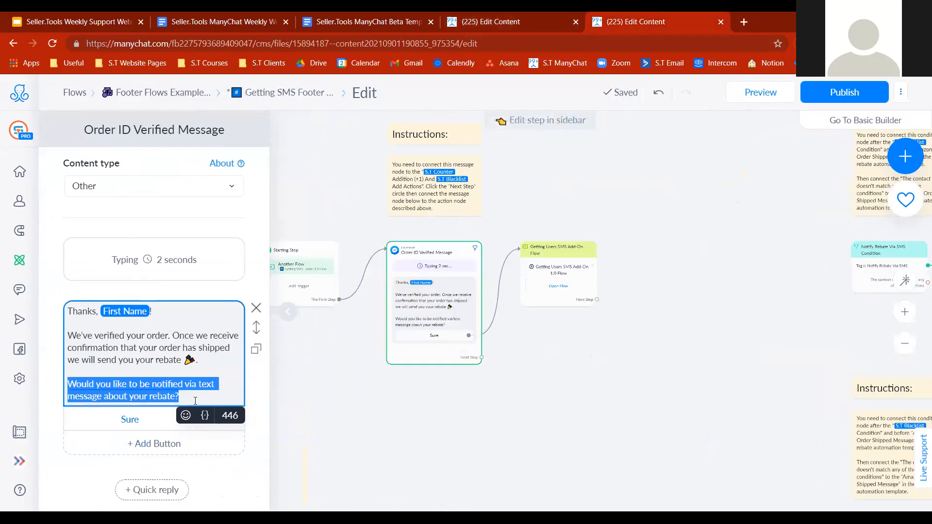
pyautogui.click(531, 16)
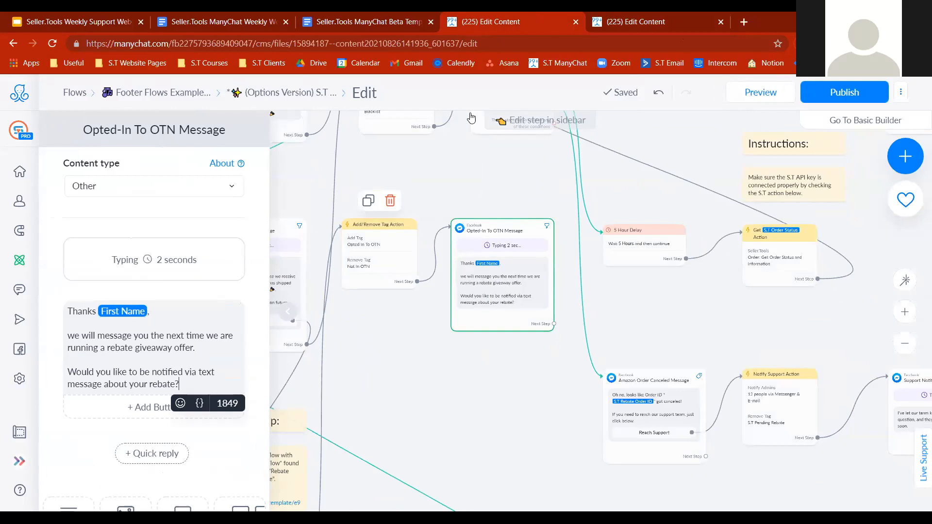
pyautogui.click(104, 411)
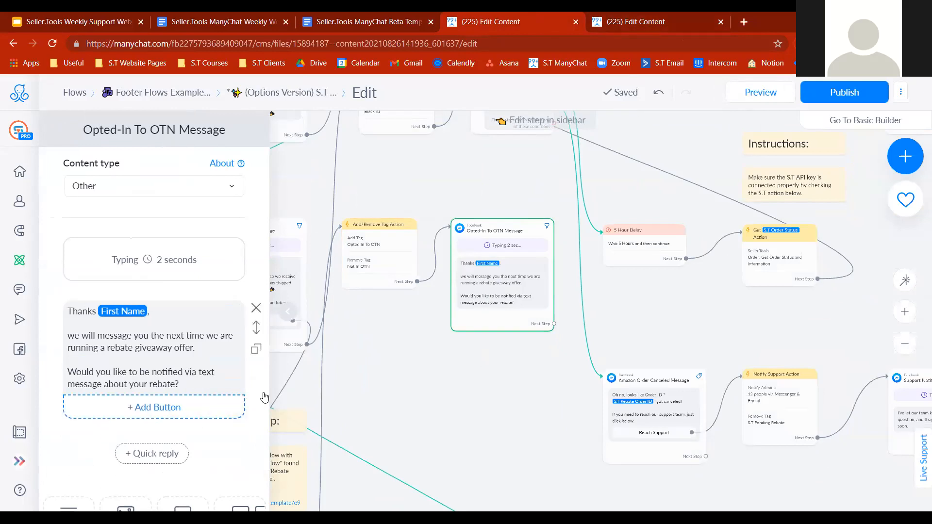
pyautogui.write('Sure,')
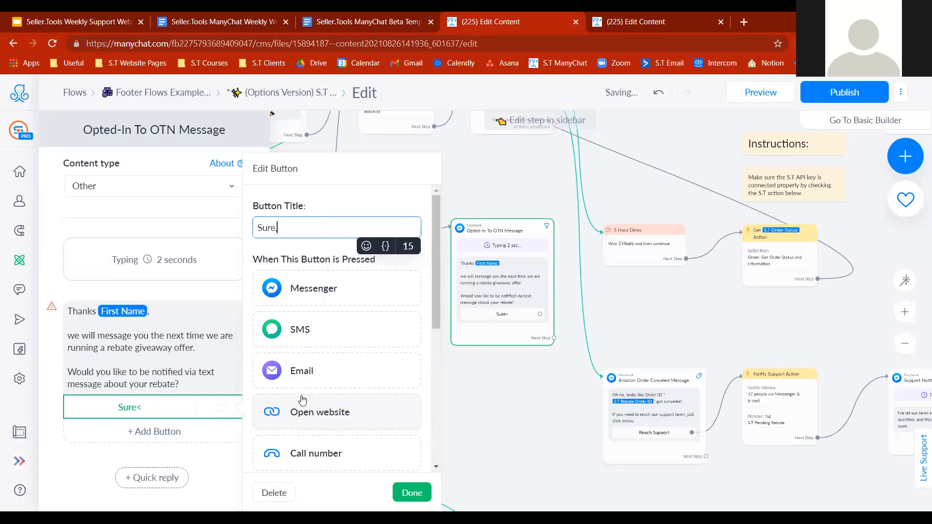
pyautogui.click(412, 492)
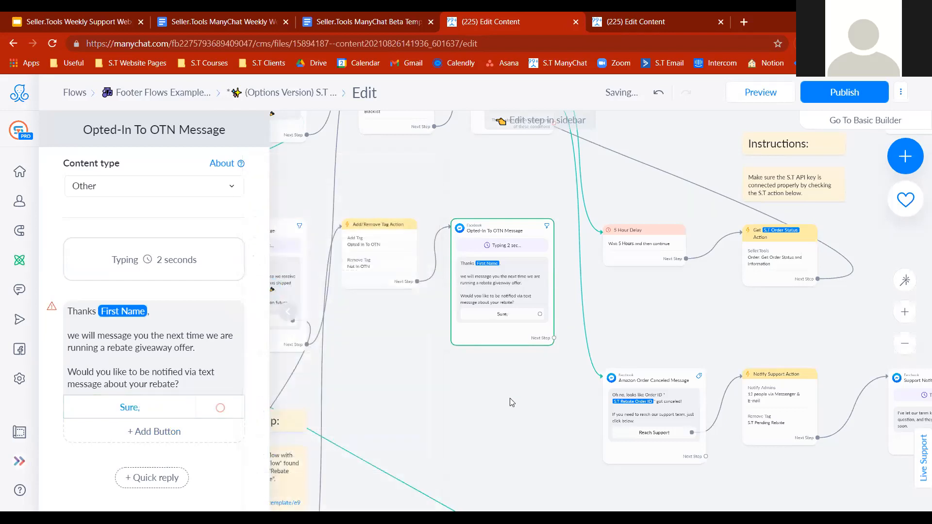
pyautogui.click(502, 403)
# Step: Copy the Getting Users SMS Add-On Flow step from the SMS footer and place it below the Opted-In To OTN Message in the rebate flow
pyautogui.click(646, 18)
pyautogui.click(587, 367)
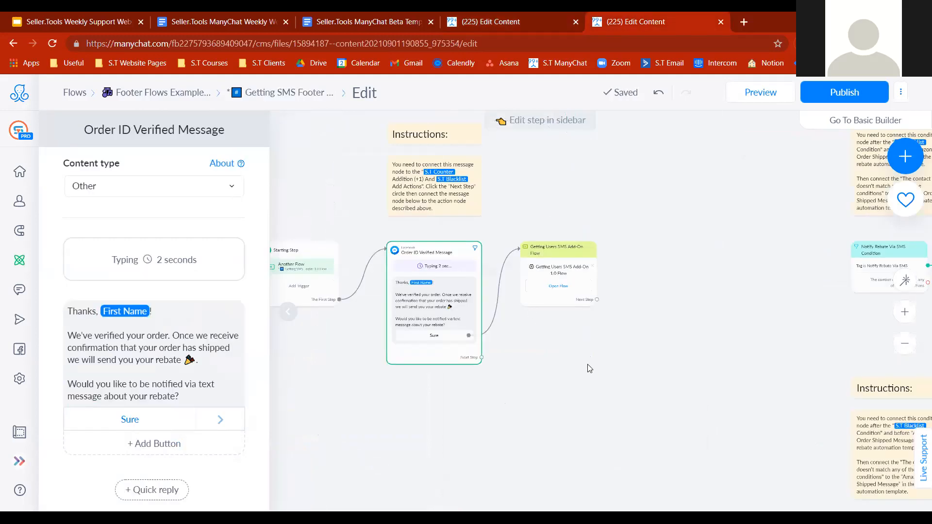
pyautogui.click(544, 264)
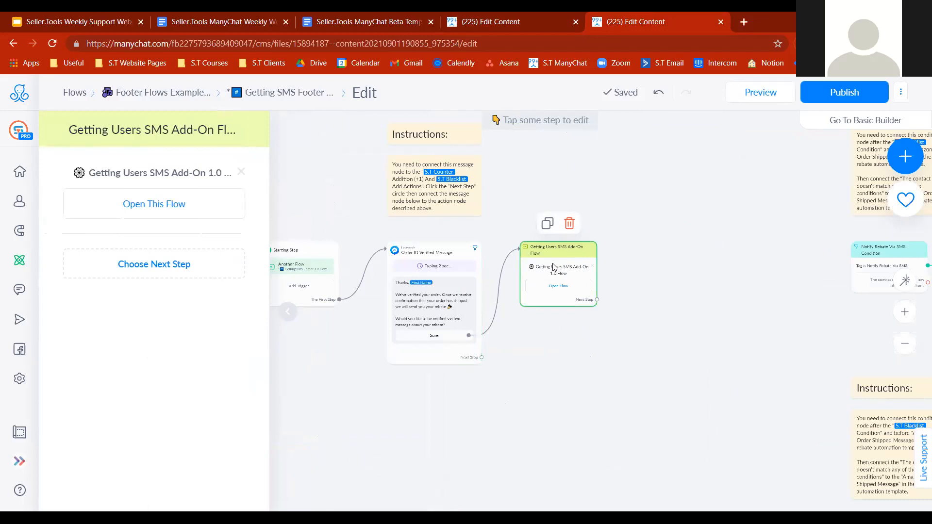
pyautogui.click(507, 19)
pyautogui.moveTo(517, 387); pyautogui.dragTo(443, 303)
pyautogui.hotkey('ctrl', 'v')
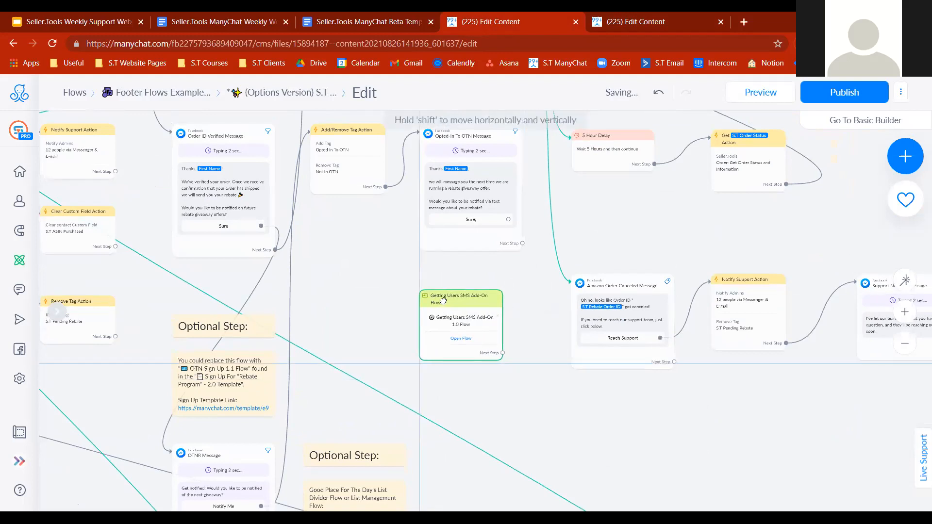
# Step: Connect the "Sure," button of the Opted-In To OTN Message to the Getting Users SMS Add-On Flow step
pyautogui.click(508, 219)
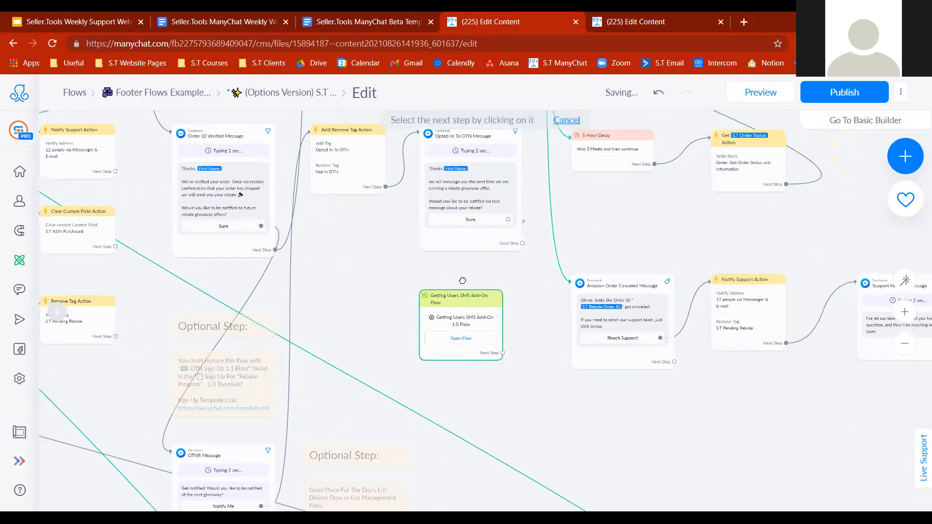
pyautogui.click(445, 298)
pyautogui.moveTo(371, 235); pyautogui.dragTo(370, 279)
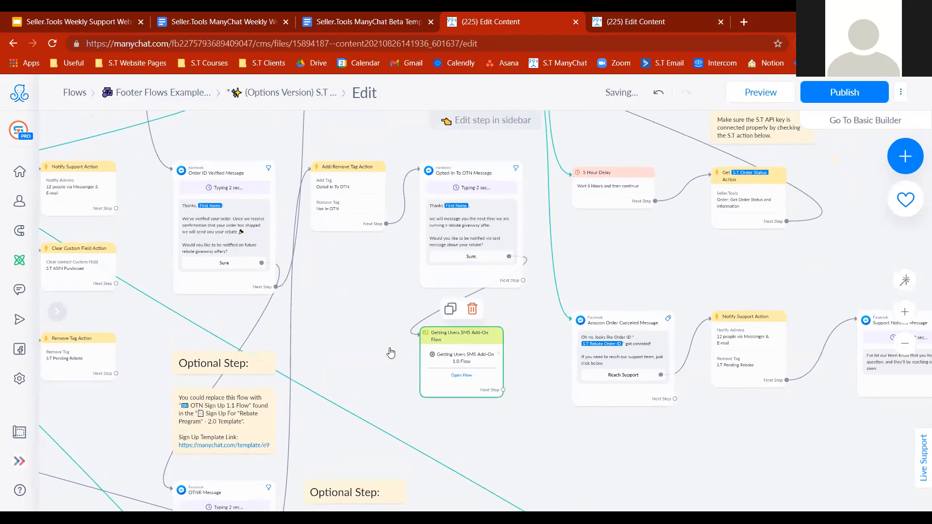
pyautogui.hscroll(3, 575, 265)
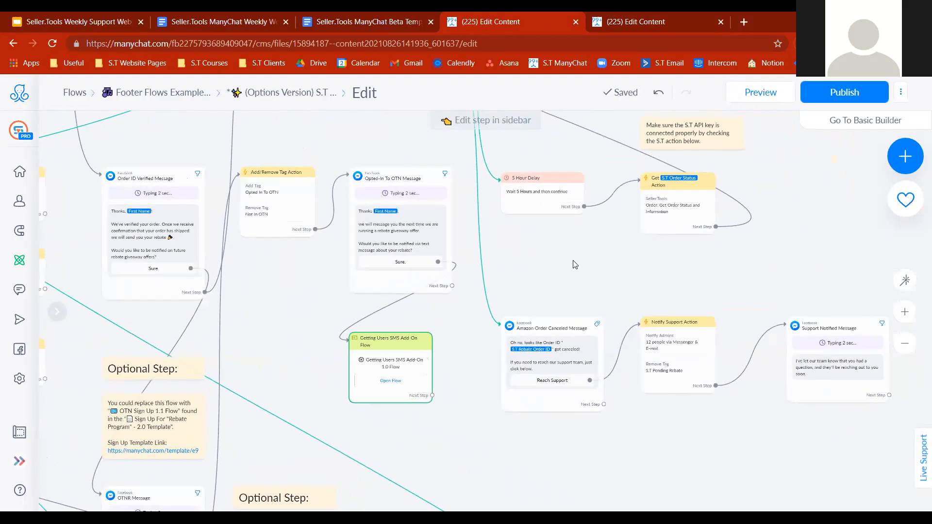
# Step: Look over the rebate flow's order-shipped section, and bring both Notify Rebate Via SMS branches of the SMS footer into view
pyautogui.click(904, 347)
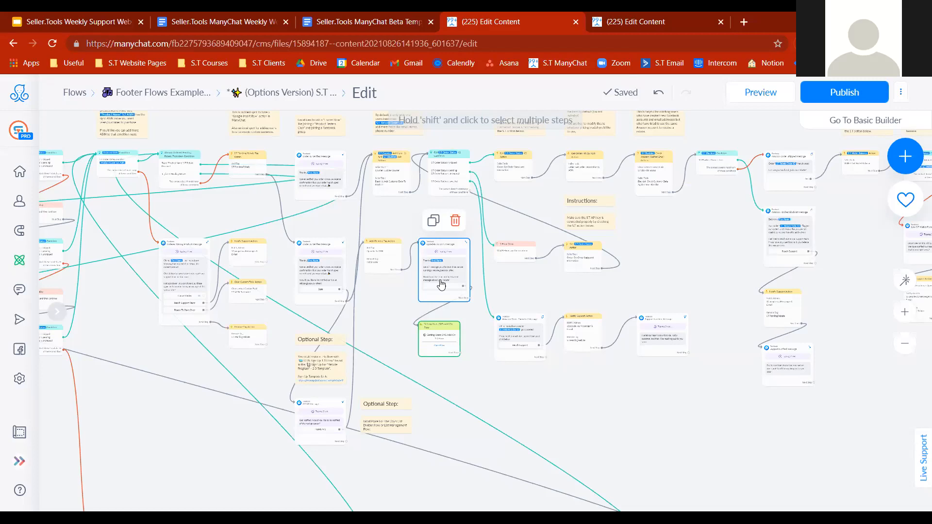
pyautogui.hscroll(5, 454, 312)
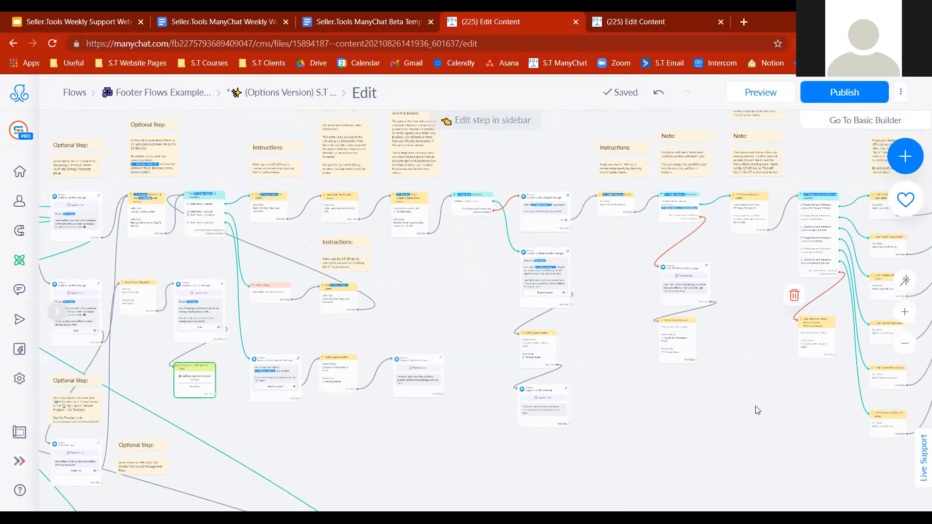
pyautogui.hscroll(3, 758, 411)
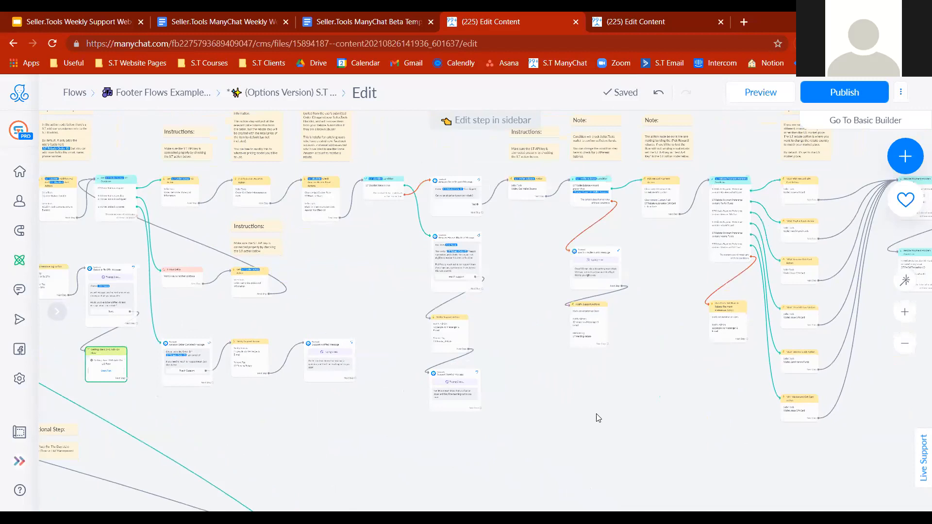
pyautogui.moveTo(597, 414); pyautogui.dragTo(530, 410)
pyautogui.click(610, 18)
pyautogui.moveTo(718, 359); pyautogui.dragTo(408, 305)
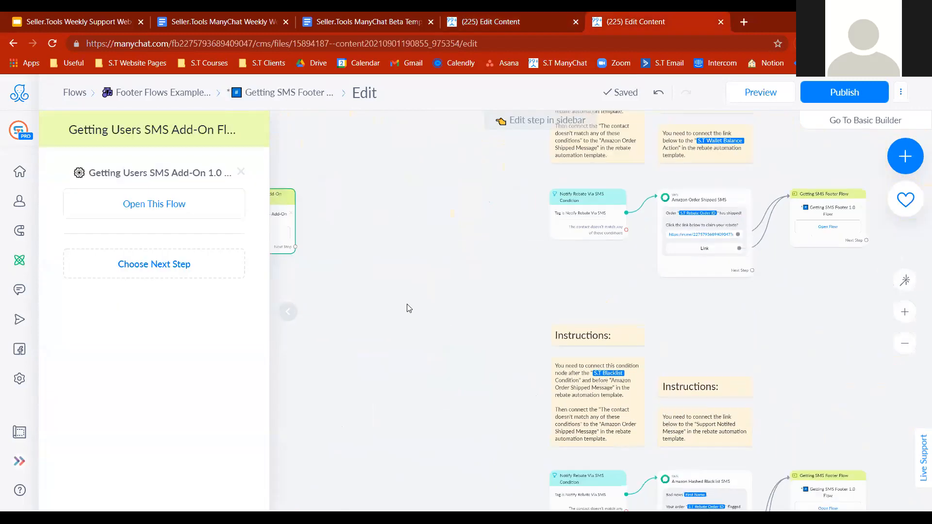
pyautogui.click(905, 343)
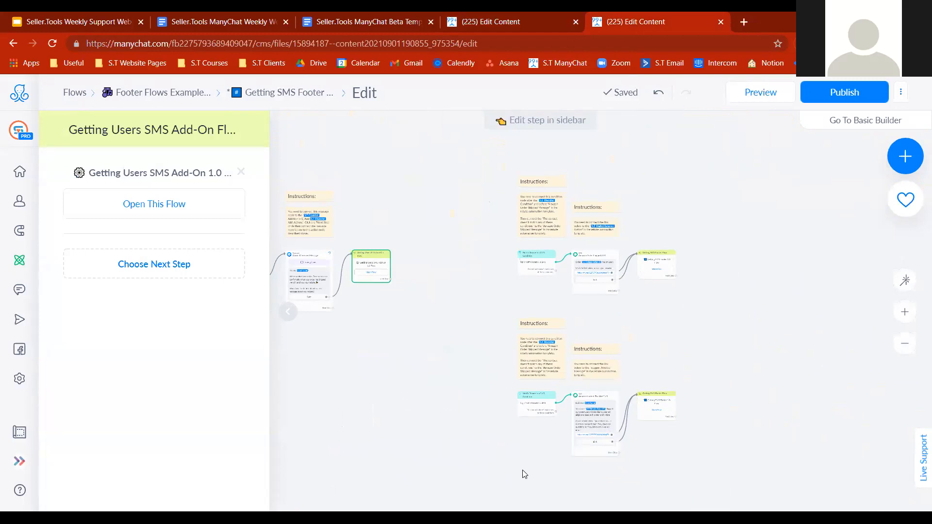
pyautogui.moveTo(515, 470); pyautogui.dragTo(691, 165)
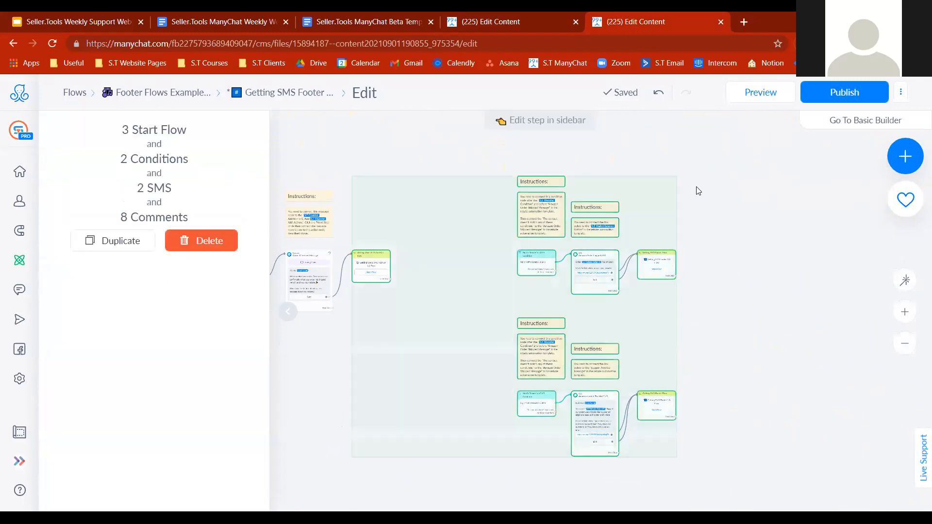
pyautogui.click(758, 306)
pyautogui.moveTo(508, 467); pyautogui.dragTo(691, 162)
pyautogui.click(410, 313)
pyautogui.click(372, 266)
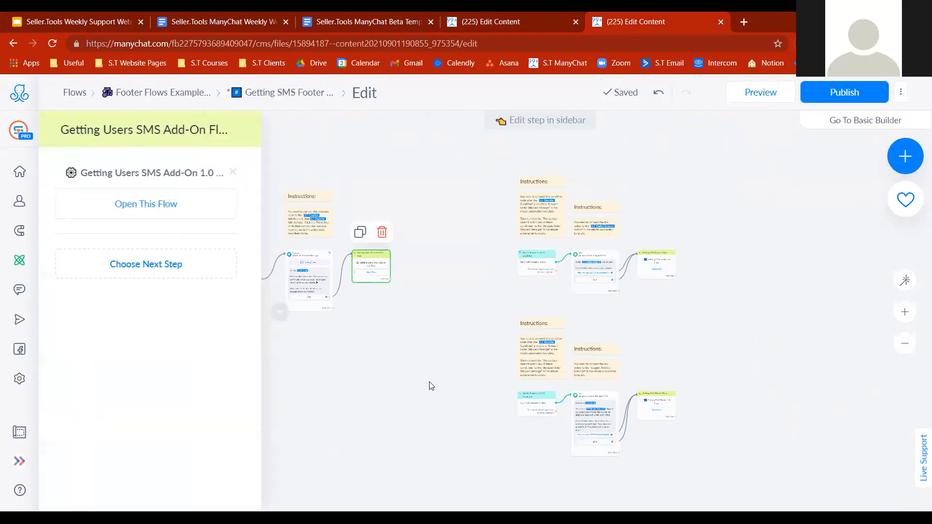
pyautogui.moveTo(499, 449); pyautogui.dragTo(678, 145)
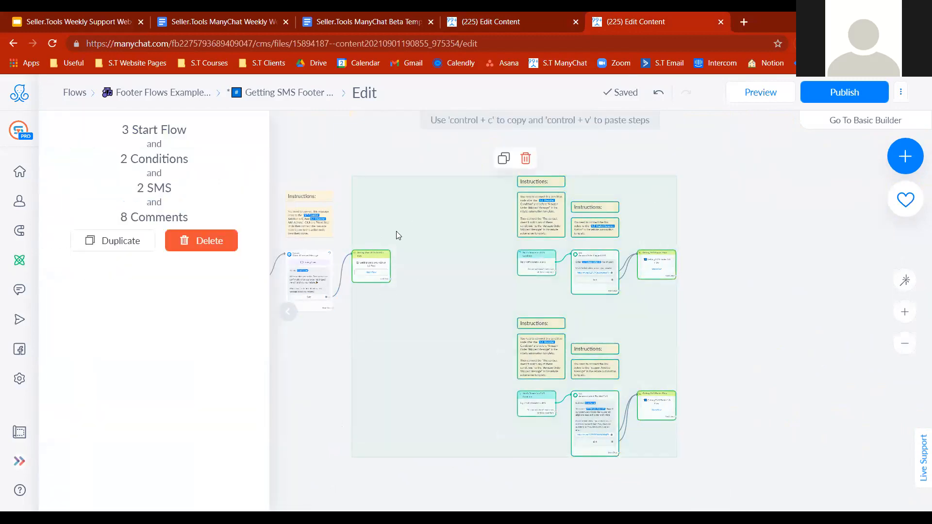
pyautogui.click(746, 230)
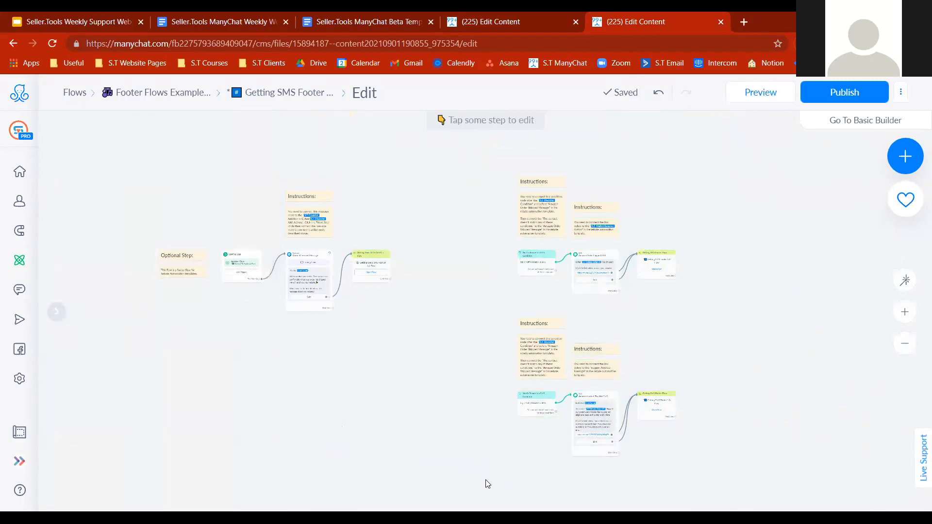
# Step: Copy both Notify Rebate Via SMS branches with their instructions from the SMS footer and place them below the payment action steps in the rebate flow
pyautogui.moveTo(476, 463); pyautogui.dragTo(725, 180)
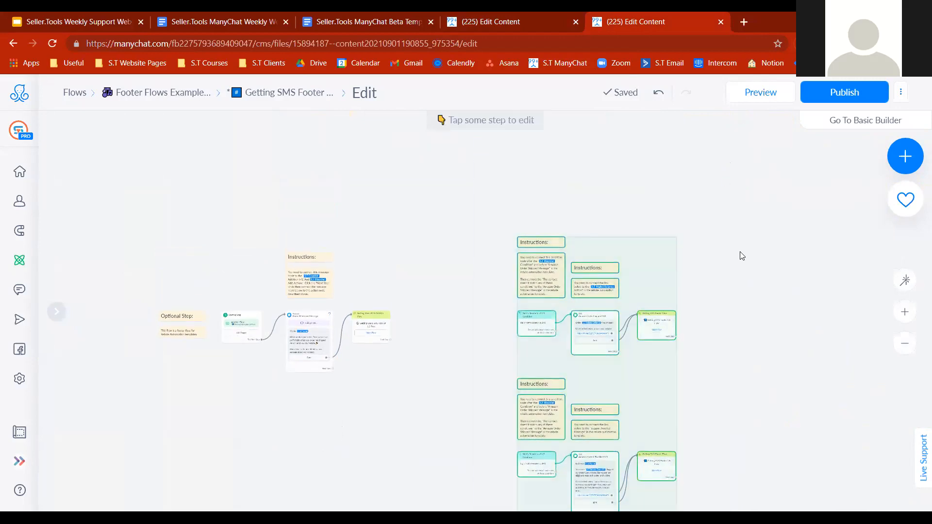
pyautogui.click(542, 14)
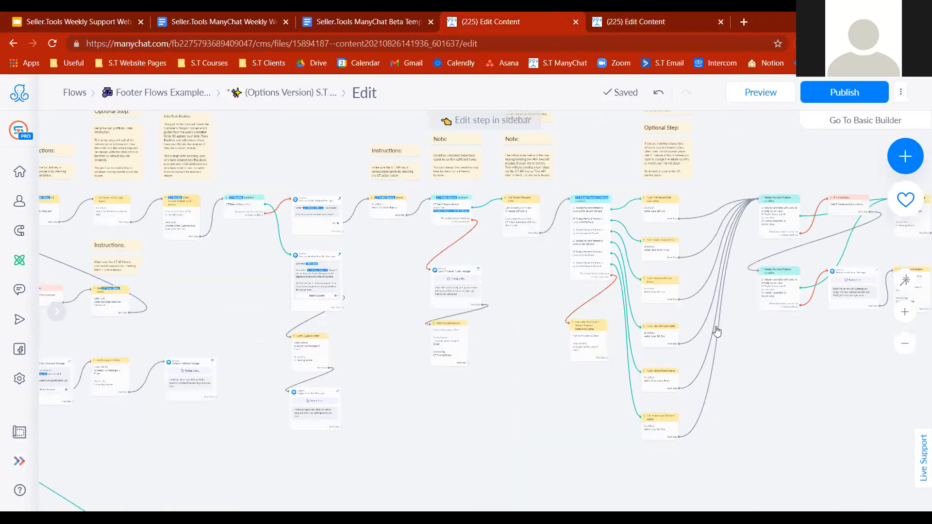
pyautogui.moveTo(583, 344); pyautogui.dragTo(439, 262)
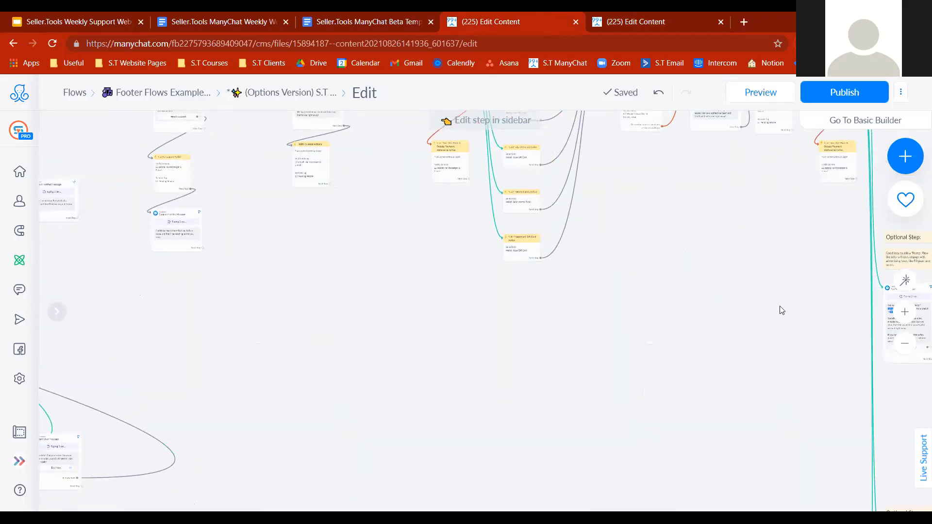
pyautogui.scroll(-5, 639, 418)
pyautogui.scroll(5, 636, 422)
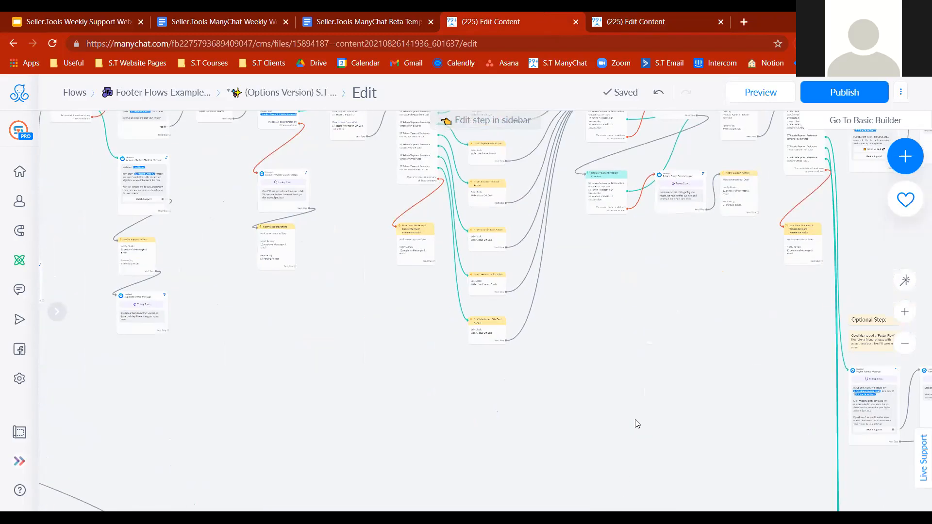
pyautogui.hotkey('ctrl', 'v')
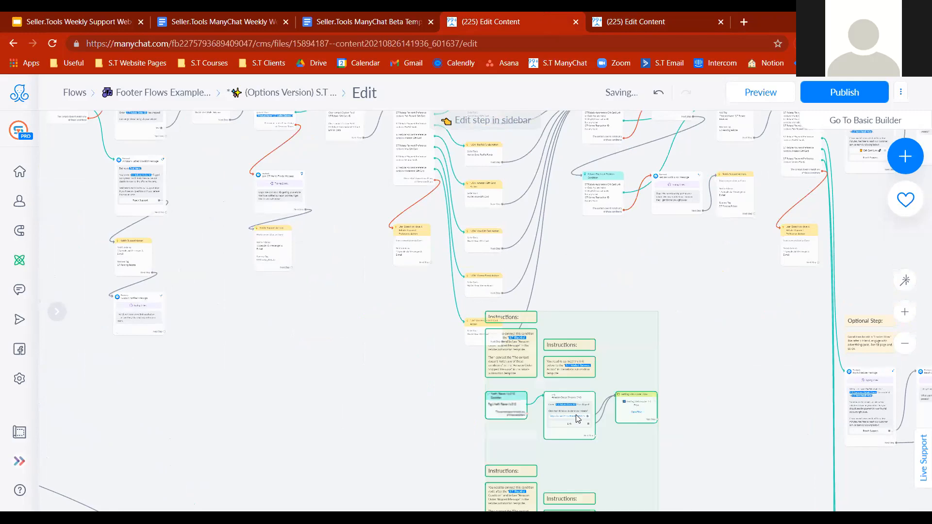
pyautogui.moveTo(506, 446); pyautogui.dragTo(426, 446)
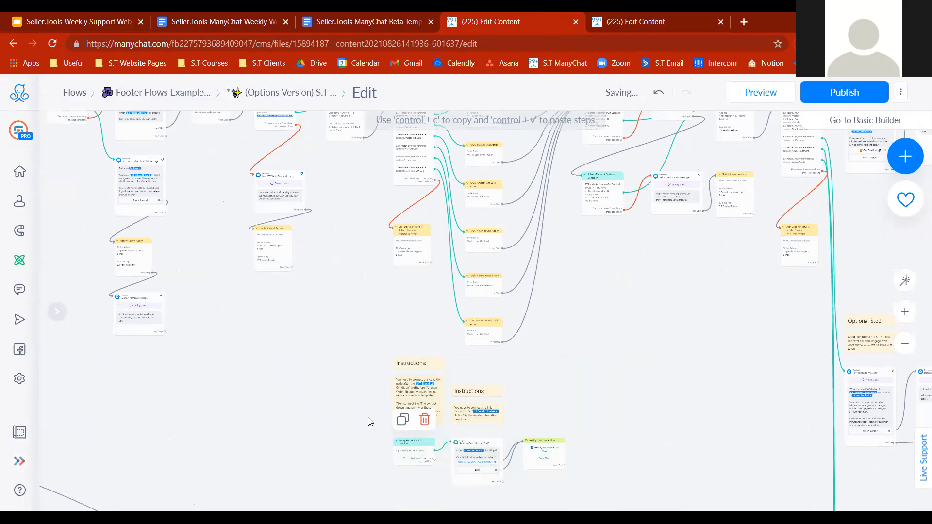
# Step: Examine the rebate flow around the pasted SMS branches, from the order-shipped messages to the payment preference conditions and payout messages
pyautogui.scroll(2, 439, 431)
pyautogui.hscroll(-2, 439, 431)
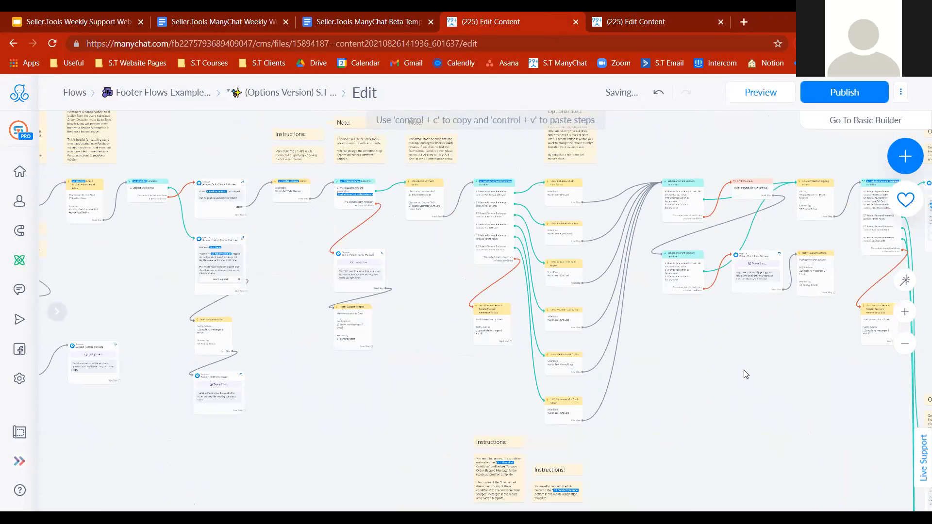
pyautogui.scroll(-5, 747, 374)
pyautogui.moveTo(659, 386); pyautogui.dragTo(654, 406)
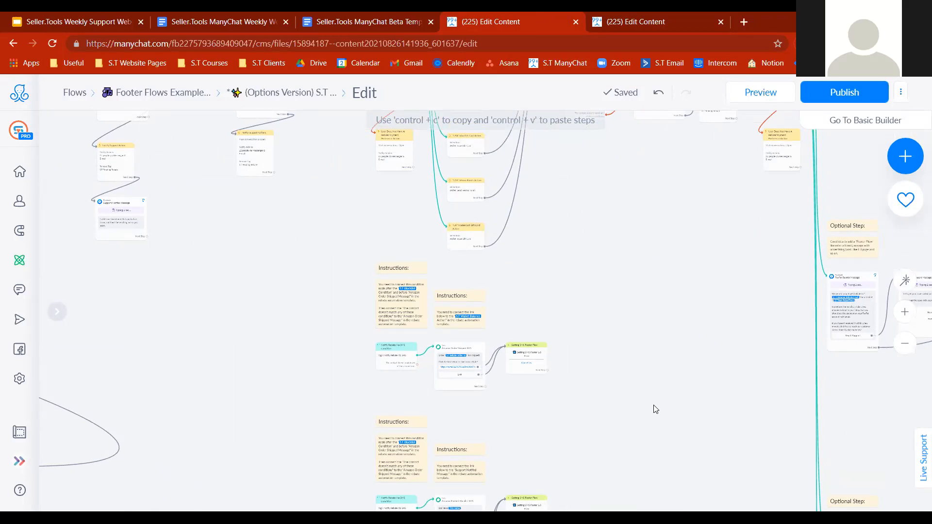
pyautogui.moveTo(594, 291); pyautogui.dragTo(573, 451)
pyautogui.moveTo(664, 413); pyautogui.dragTo(463, 406)
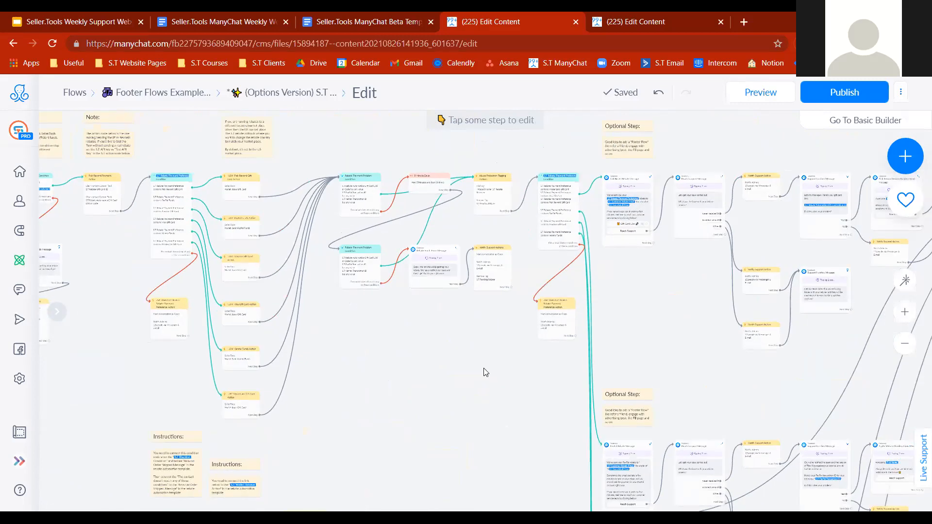
pyautogui.rightClick(350, 376)
pyautogui.moveTo(622, 365); pyautogui.dragTo(304, 375)
pyautogui.moveTo(776, 403); pyautogui.dragTo(782, 335)
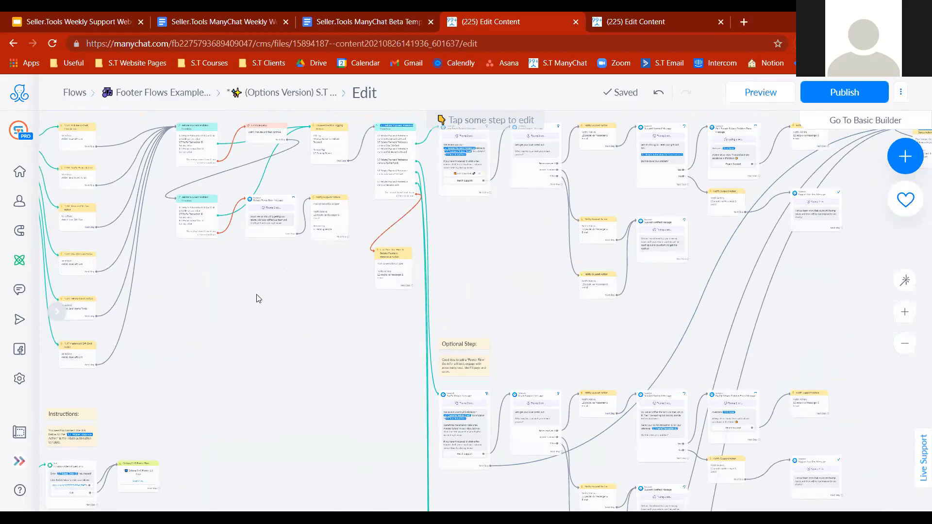
# Step: Reload the rebate flow and open the Amazon Order Shipped Message for inspection
pyautogui.press('F5')
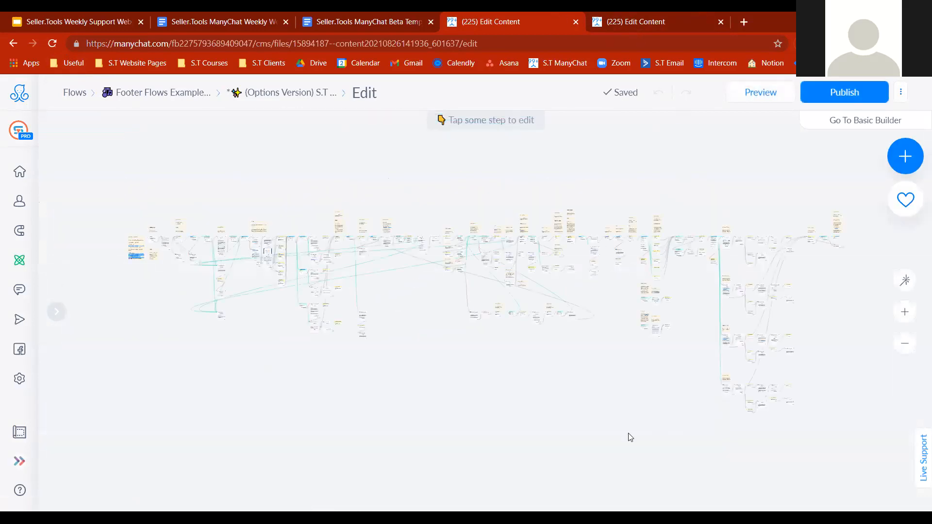
pyautogui.moveTo(629, 434); pyautogui.dragTo(598, 447)
pyautogui.click(905, 316)
pyautogui.click(905, 318)
pyautogui.click(905, 318)
pyautogui.click(905, 319)
pyautogui.moveTo(643, 375); pyautogui.dragTo(658, 487)
pyautogui.moveTo(605, 291); pyautogui.dragTo(612, 366)
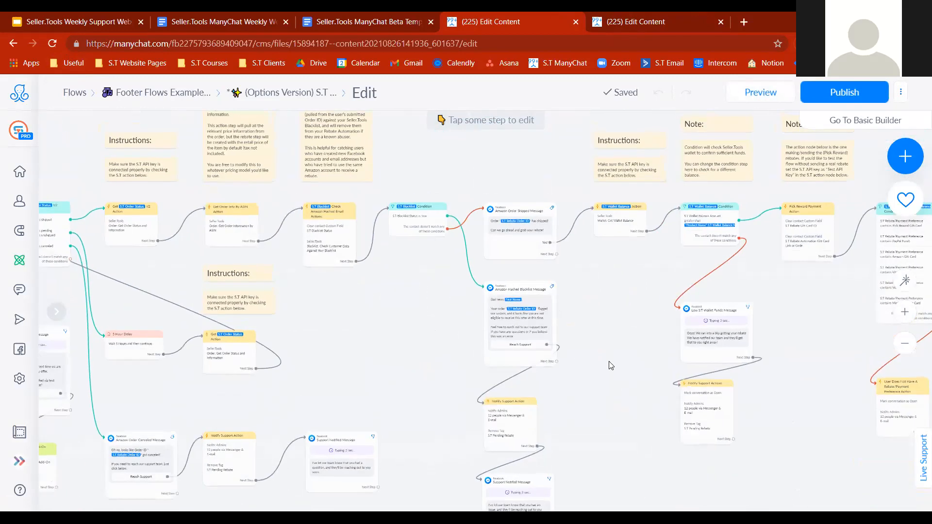
pyautogui.click(496, 227)
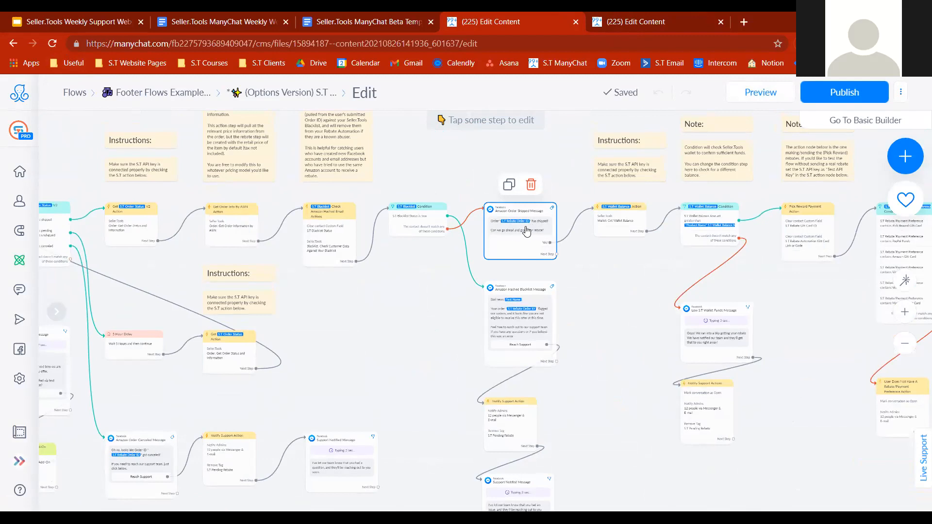
pyautogui.click(539, 220)
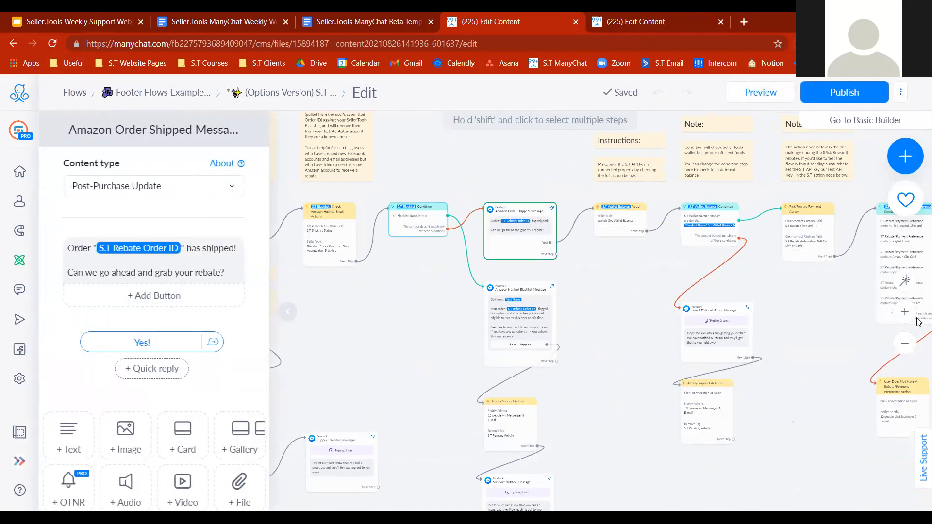
# Step: Examine the Amazon Order Shipped Message and the blacklist and wallet balance steps around it
pyautogui.click(907, 314)
pyautogui.moveTo(657, 226); pyautogui.dragTo(625, 321)
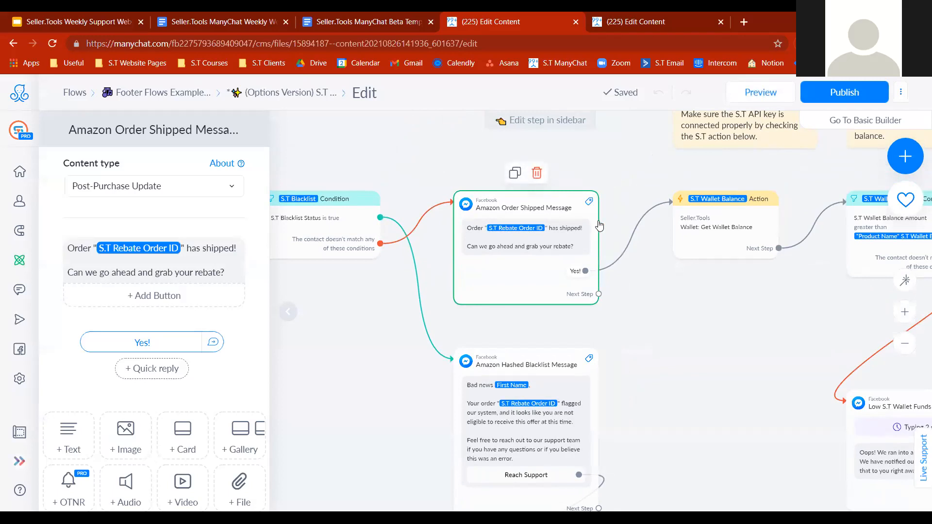
pyautogui.moveTo(717, 351); pyautogui.dragTo(425, 289)
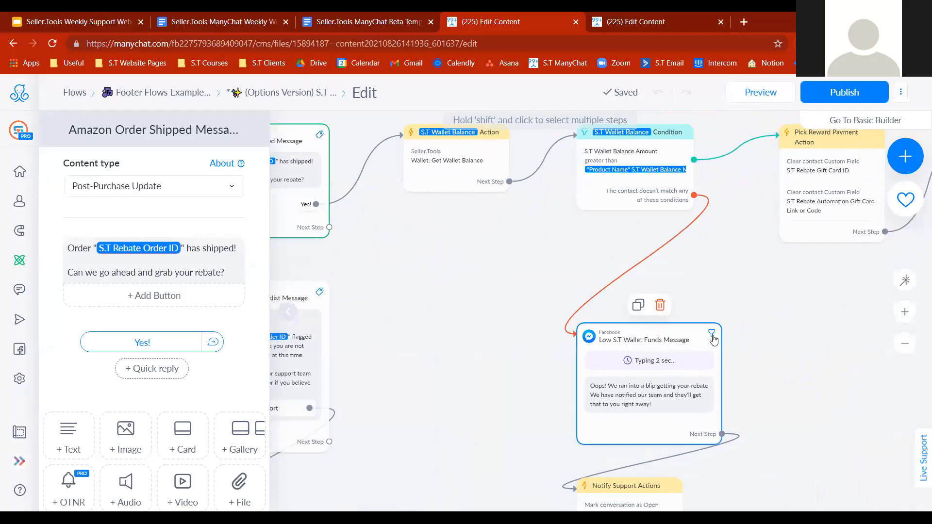
pyautogui.moveTo(449, 317); pyautogui.dragTo(605, 351)
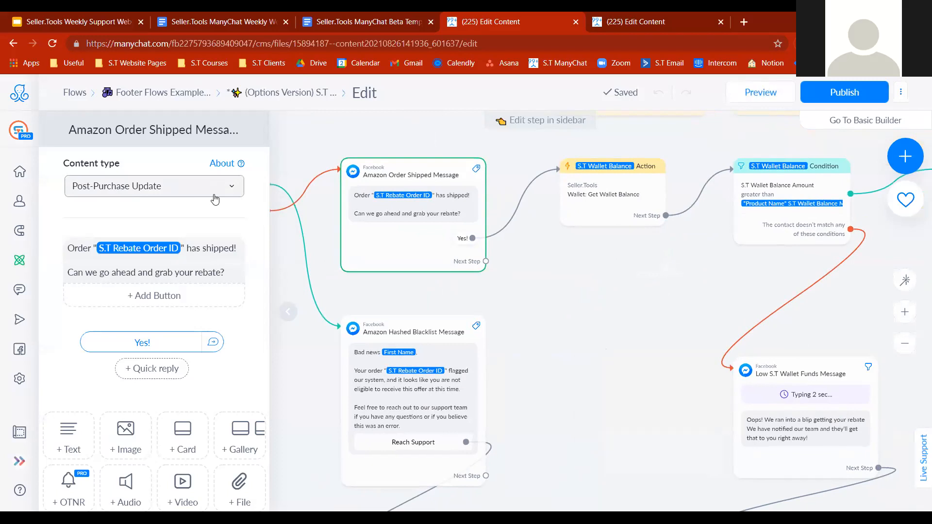
pyautogui.click(288, 312)
pyautogui.moveTo(557, 400); pyautogui.dragTo(466, 151)
pyautogui.click(906, 343)
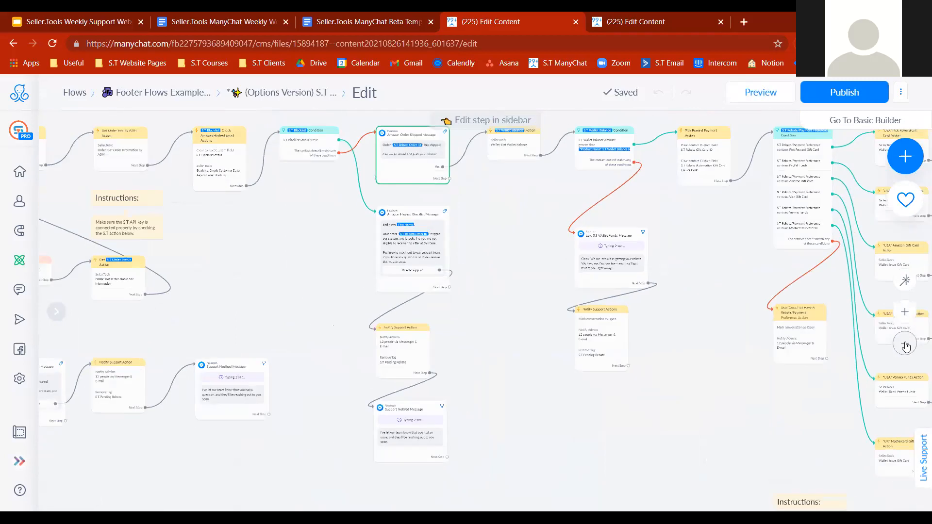
pyautogui.moveTo(538, 387); pyautogui.dragTo(568, 459)
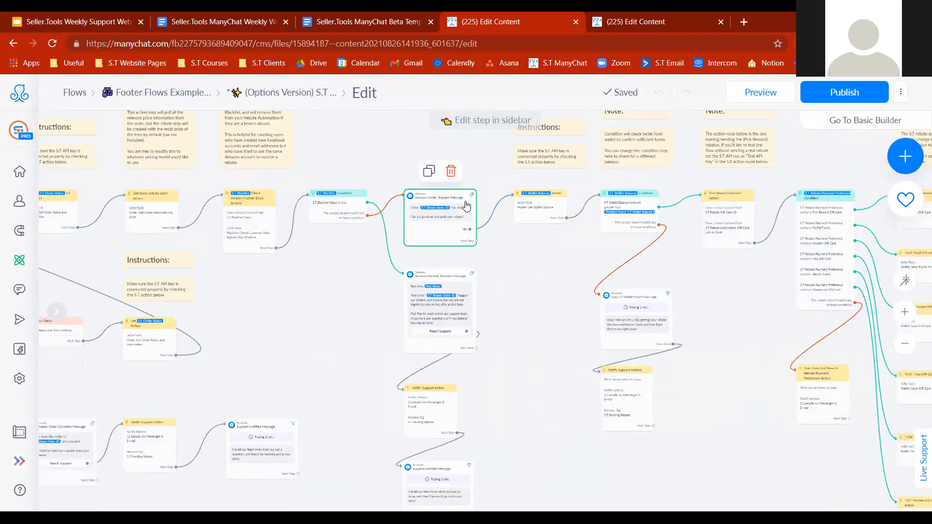
# Step: Move both Notify Rebate Via SMS branches with their instructions below the Support Notified Message of the blacklist branch
pyautogui.moveTo(535, 356); pyautogui.dragTo(291, 17)
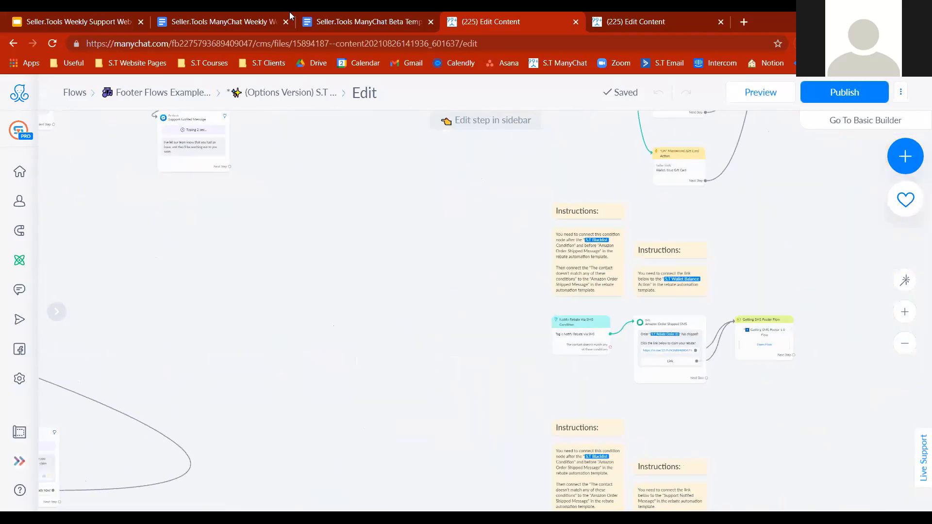
pyautogui.moveTo(454, 375); pyautogui.dragTo(387, 208)
pyautogui.moveTo(417, 420); pyautogui.dragTo(764, 146)
pyautogui.moveTo(797, 510); pyautogui.dragTo(435, 148)
pyautogui.moveTo(525, 241); pyautogui.dragTo(181, 217)
pyautogui.moveTo(1, 134); pyautogui.dragTo(313, 478)
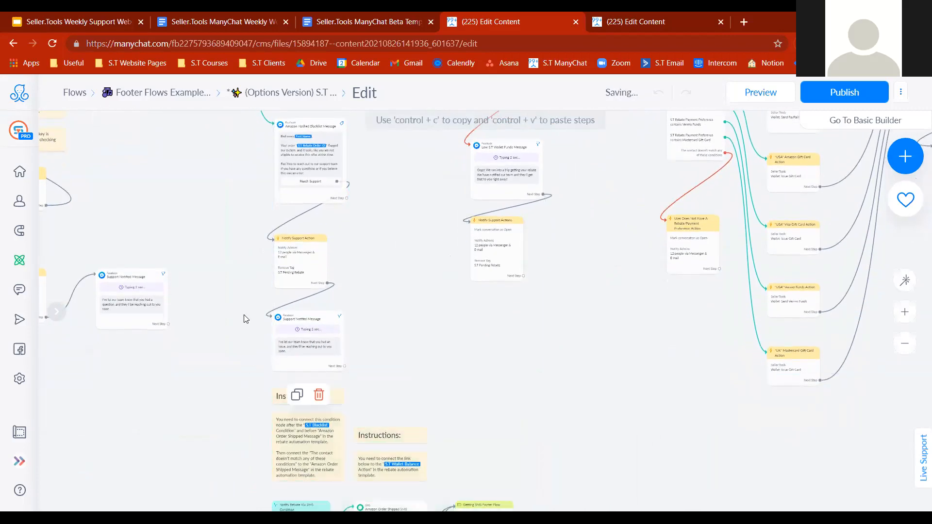
pyautogui.moveTo(243, 371); pyautogui.dragTo(287, 435)
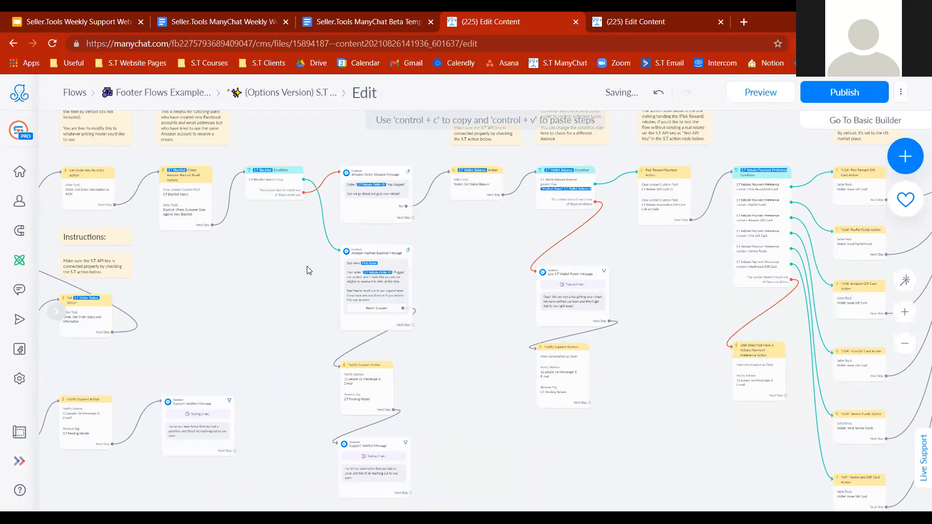
pyautogui.click(301, 200)
pyautogui.click(304, 194)
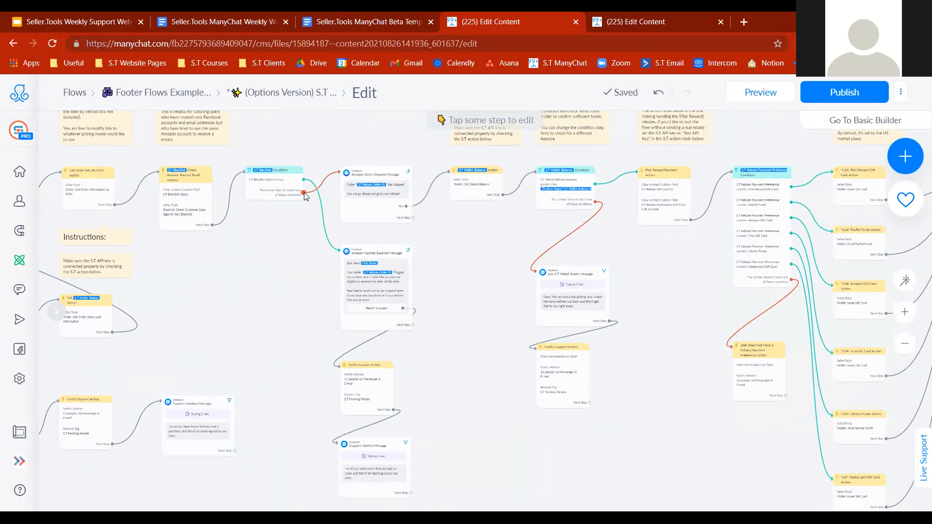
pyautogui.moveTo(303, 298); pyautogui.dragTo(319, 309)
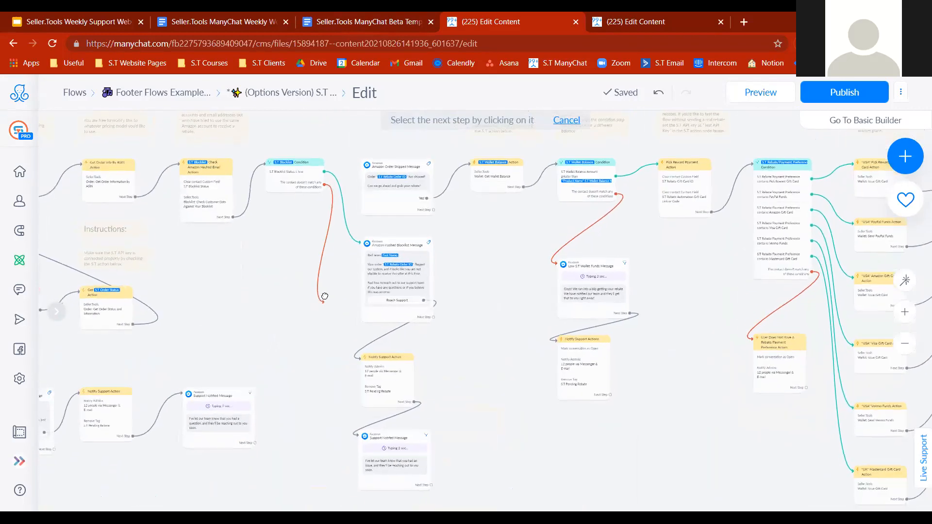
pyautogui.click(323, 316)
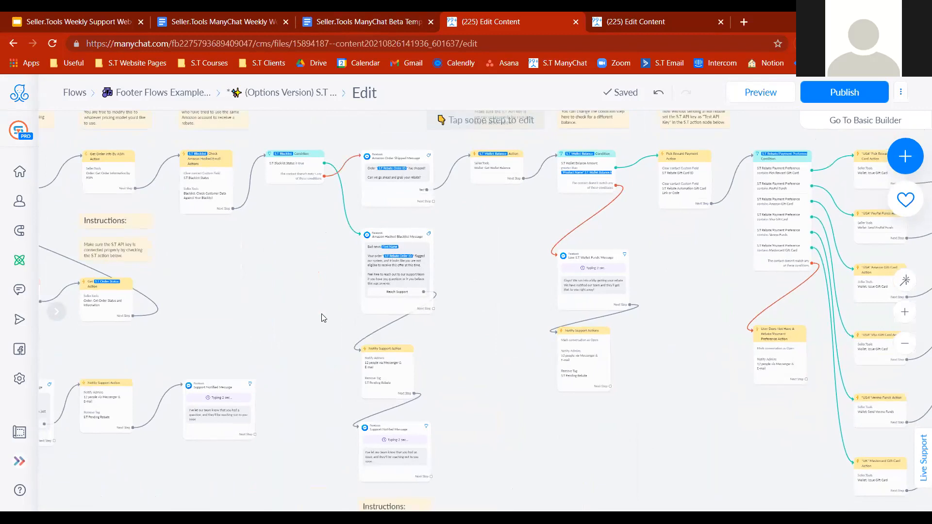
# Step: Connect the S.T Blacklist Condition's no-match path to the upper Notify Rebate Via SMS Condition and its true path to the lower one
pyautogui.moveTo(310, 390); pyautogui.dragTo(344, 382)
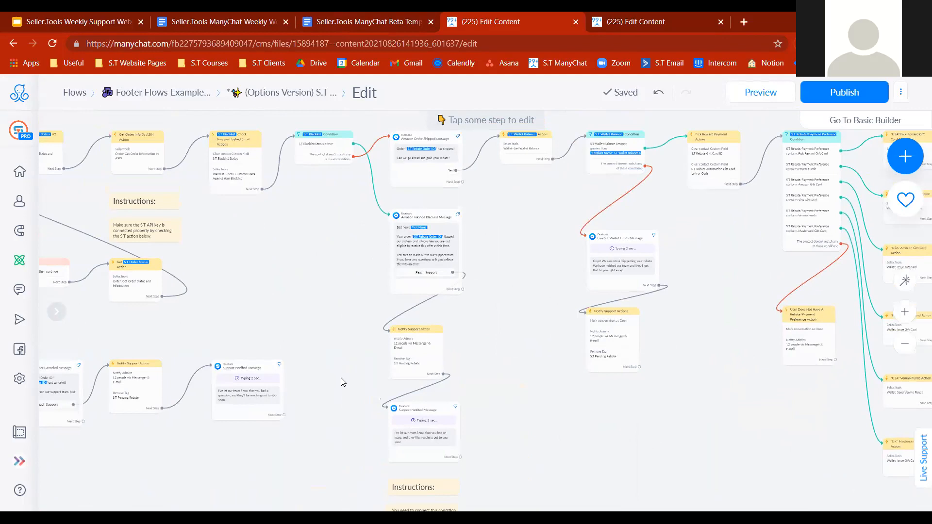
pyautogui.moveTo(335, 310); pyautogui.dragTo(410, 348)
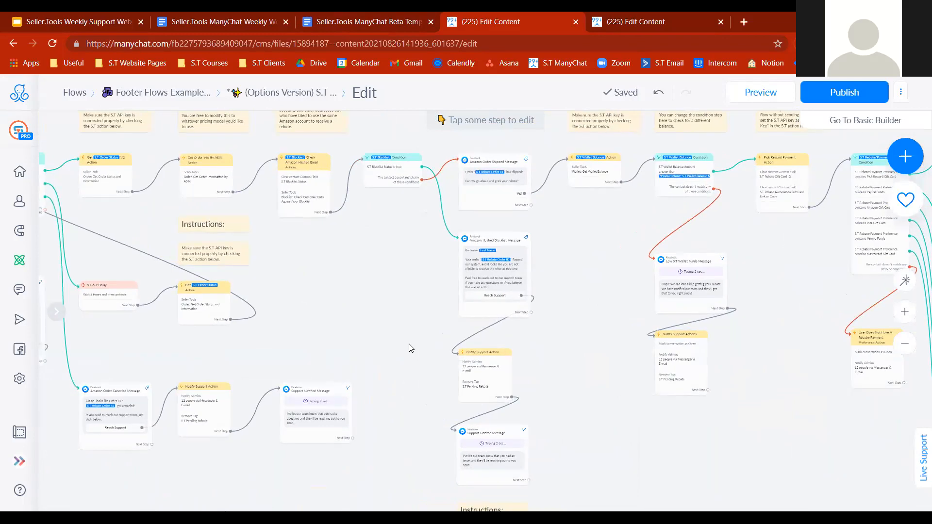
pyautogui.moveTo(415, 301); pyautogui.dragTo(393, 113)
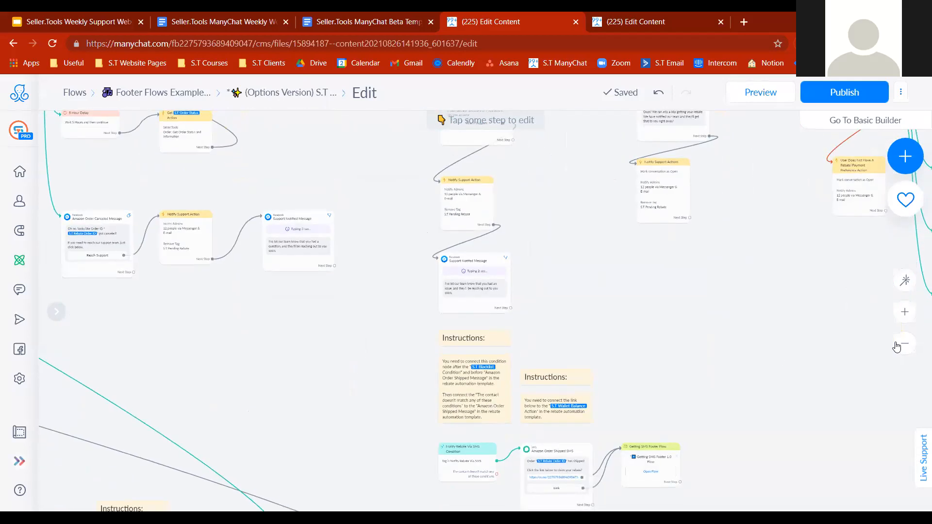
pyautogui.click(897, 346)
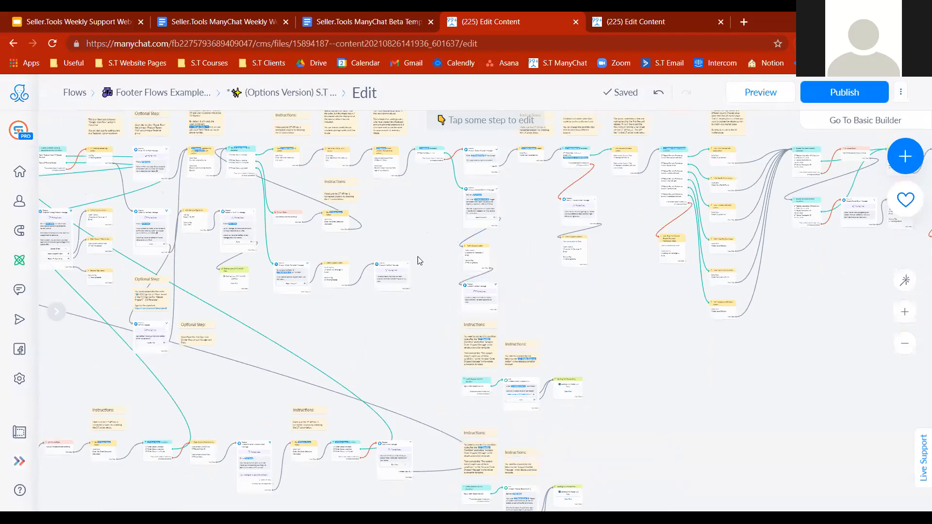
pyautogui.scroll(-1, 592, 388)
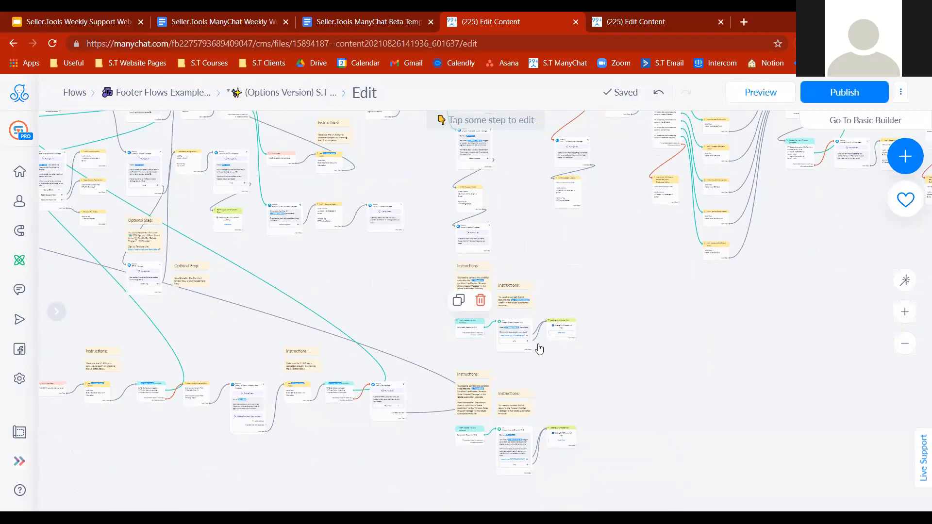
pyautogui.scroll(2, 617, 333)
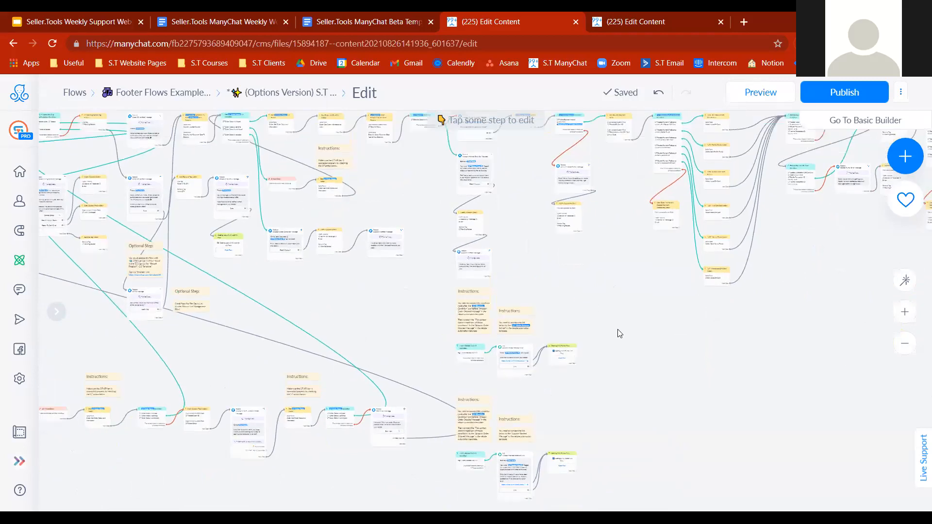
pyautogui.scroll(1, 618, 342)
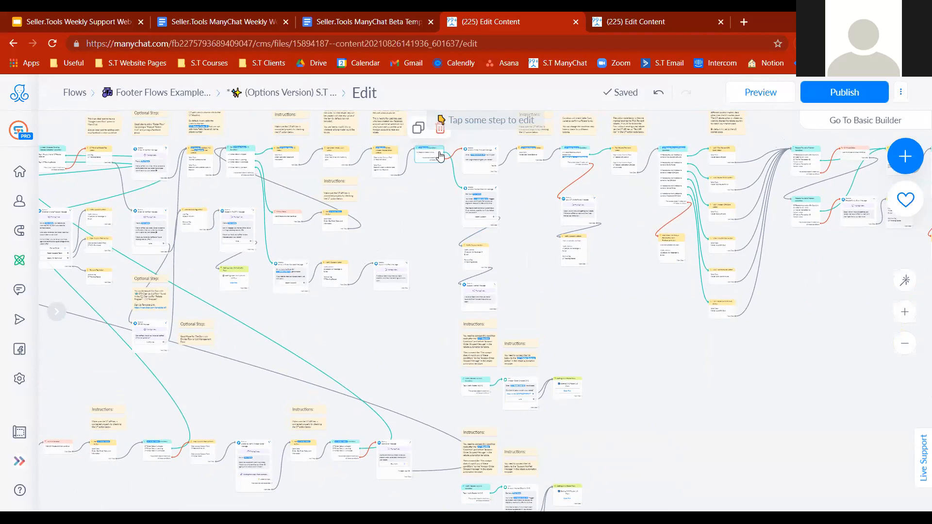
pyautogui.click(444, 161)
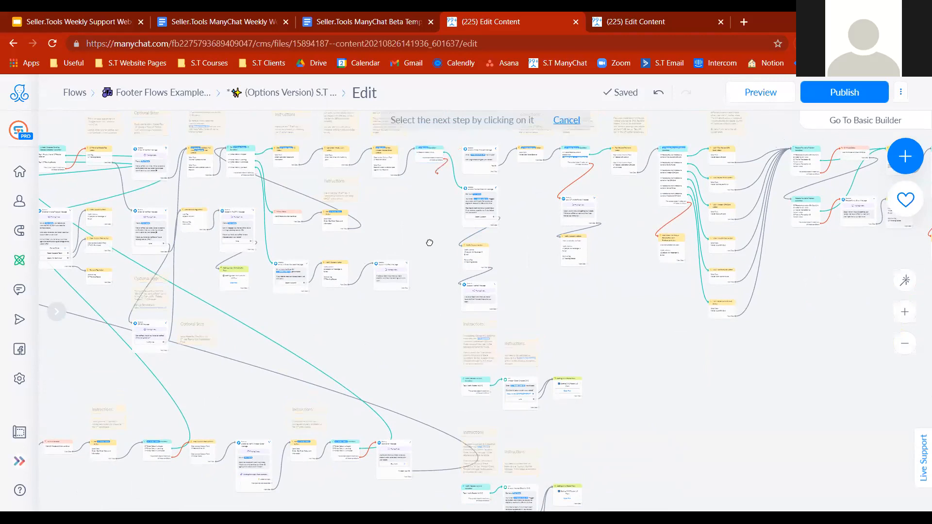
pyautogui.click(465, 384)
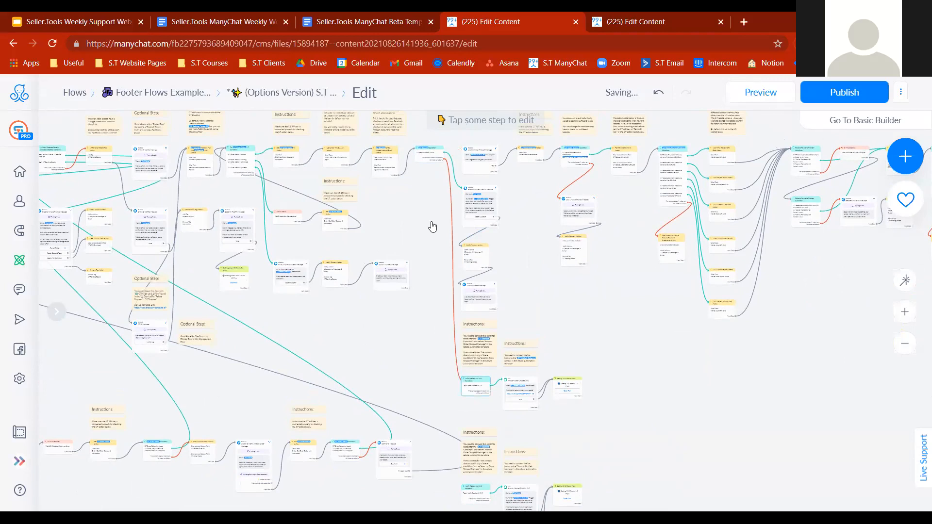
pyautogui.click(444, 155)
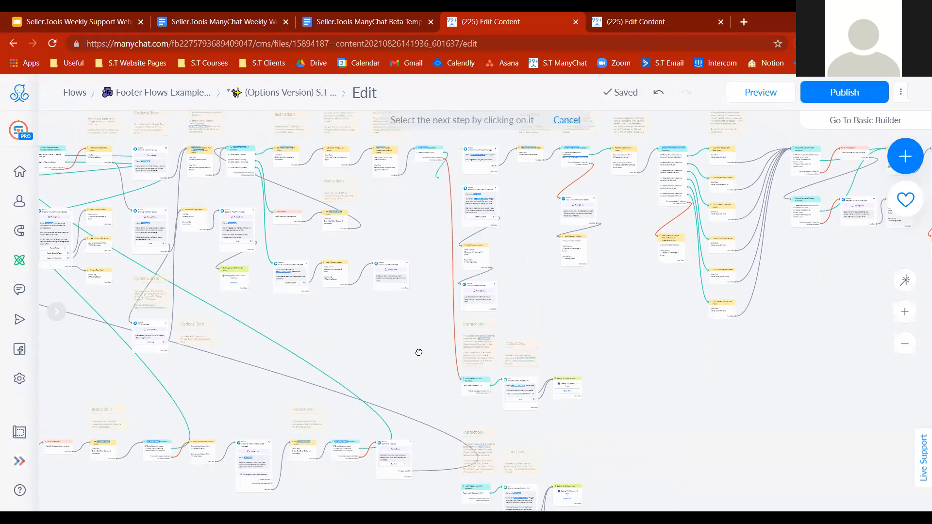
pyautogui.click(467, 493)
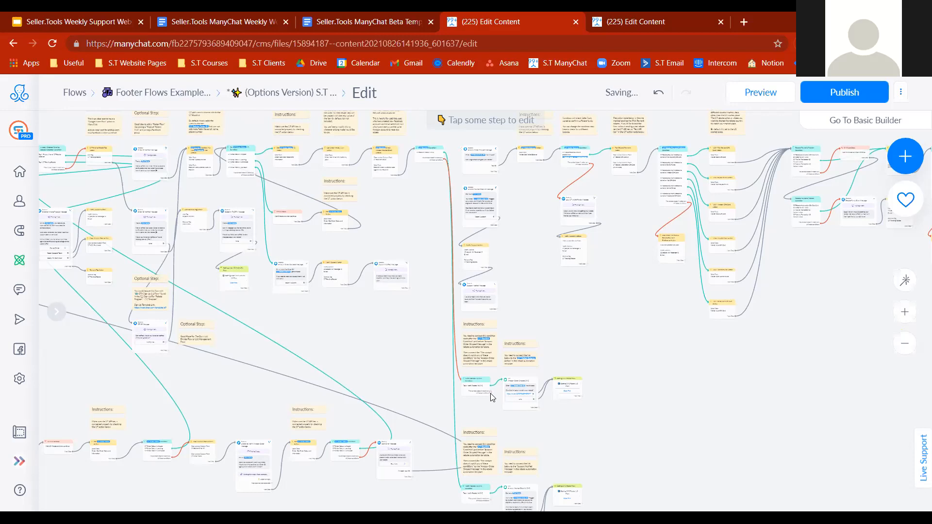
# Step: Connect the upper SMS condition's no-match path to the Amazon Order Shipped Message and the lower one's to the blacklist branch's Support Notified Message
pyautogui.click(491, 394)
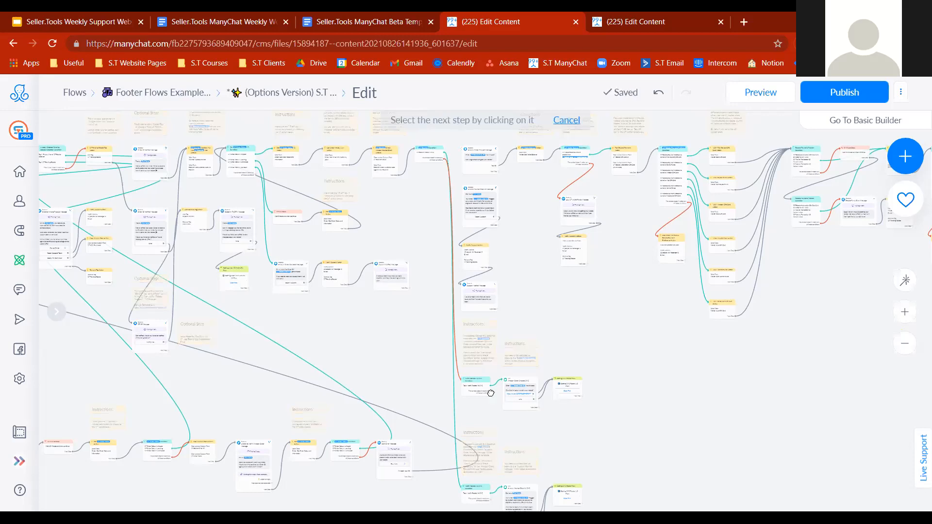
pyautogui.click(475, 160)
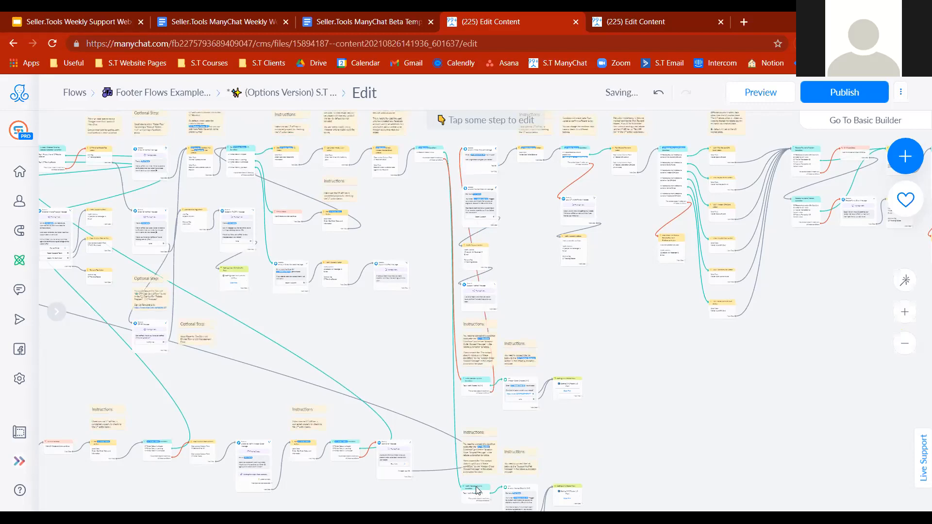
pyautogui.click(490, 502)
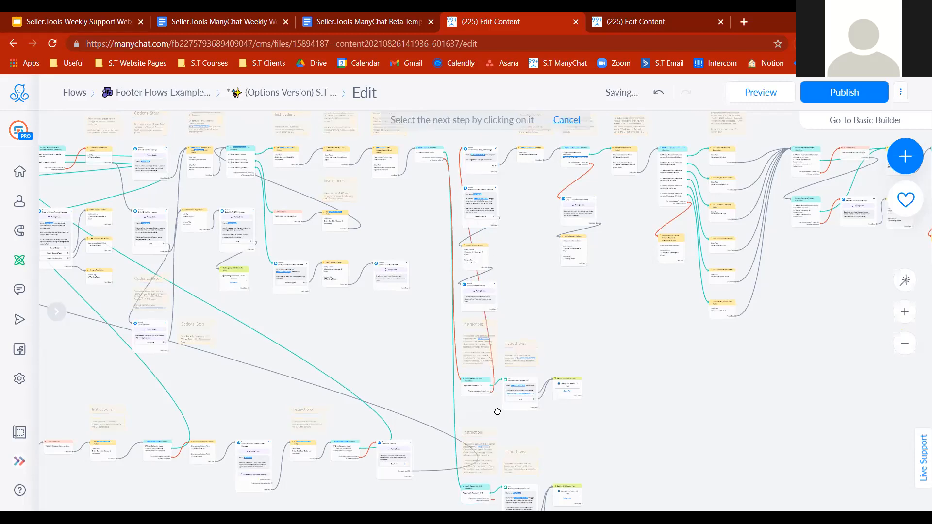
pyautogui.click(475, 294)
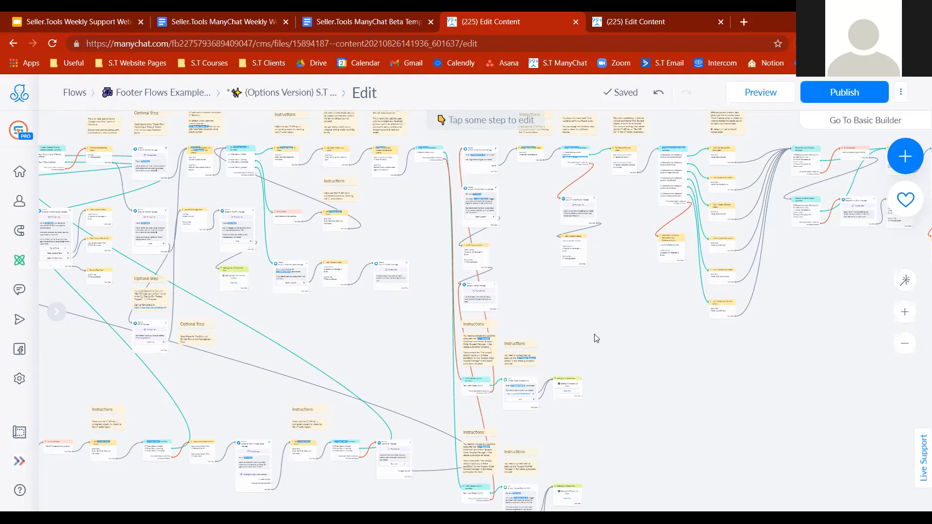
pyautogui.click(540, 409)
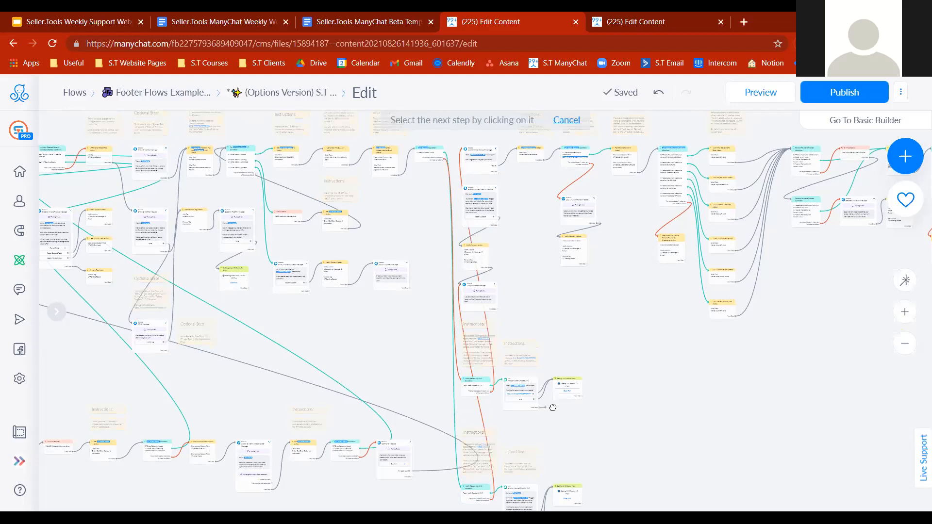
pyautogui.click(560, 409)
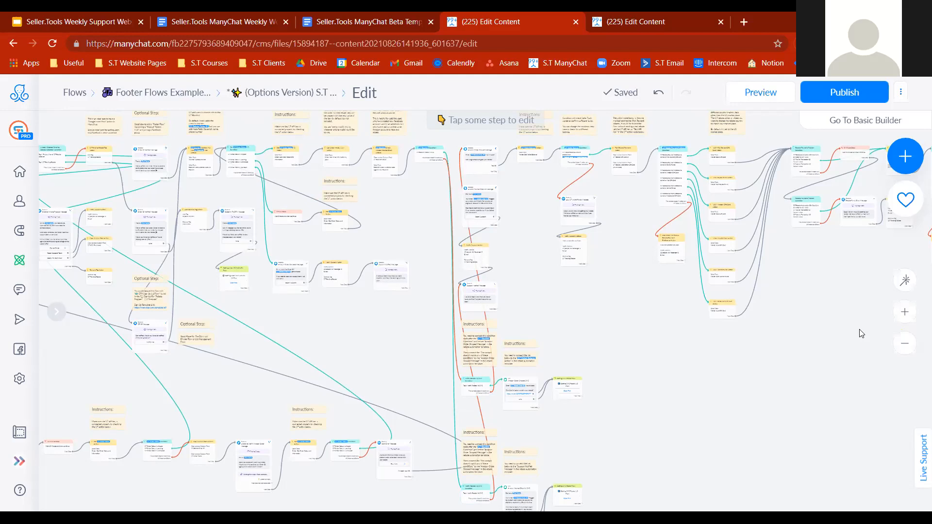
# Step: Delete the Getting SMS Footer Flow step that follows the Amazon Order Shipped SMS
pyautogui.doubleClick(905, 312)
pyautogui.moveTo(750, 387); pyautogui.dragTo(663, 199)
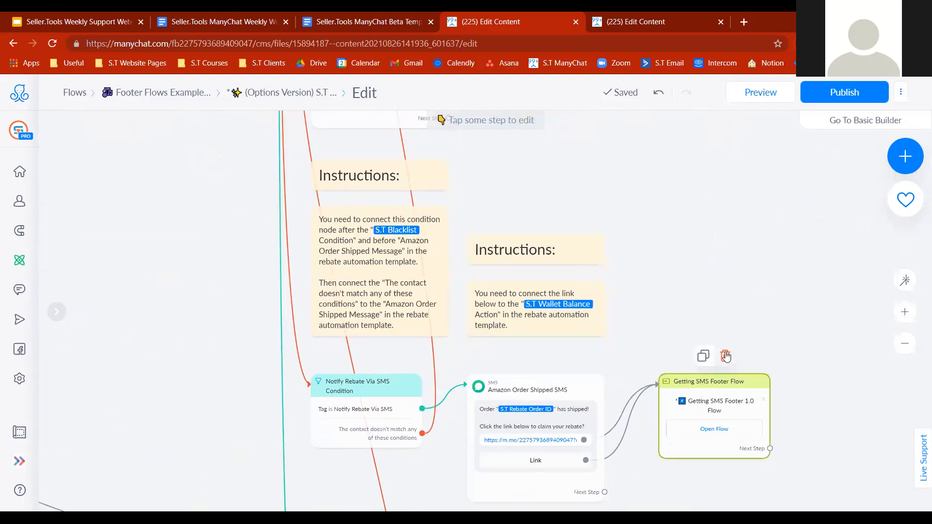
pyautogui.click(727, 355)
pyautogui.click(589, 156)
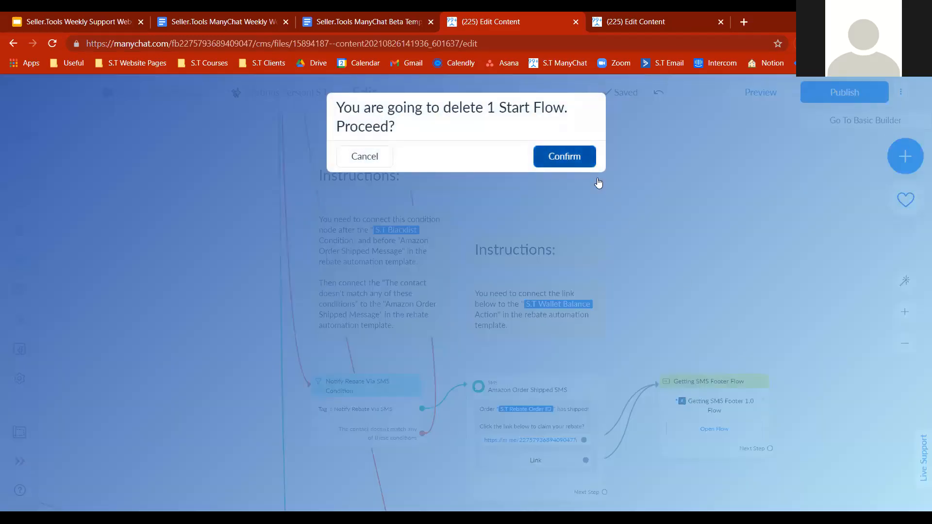
pyautogui.hotkey('ctrl', 'z')
pyautogui.moveTo(589, 349)
pyautogui.click(602, 307)
pyautogui.click(561, 156)
pyautogui.click(901, 344)
pyautogui.click(902, 344)
pyautogui.moveTo(602, 223); pyautogui.dragTo(668, 416)
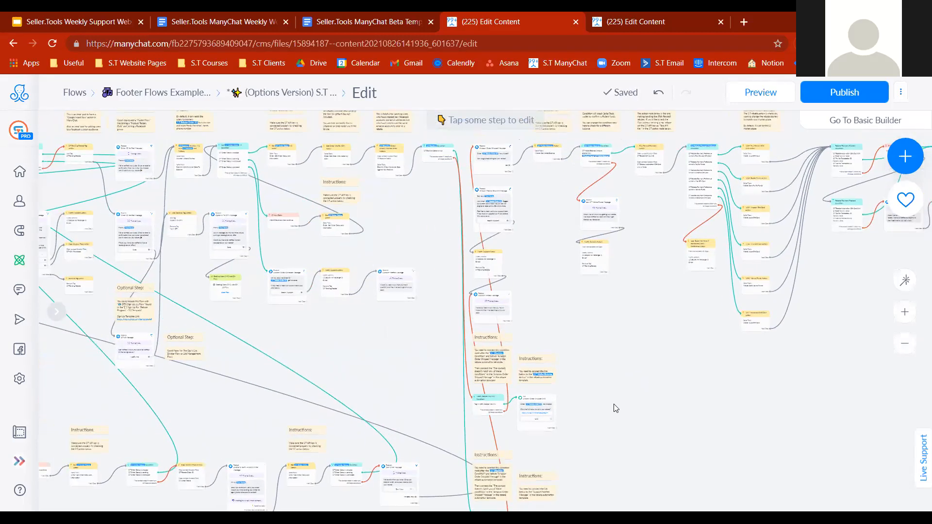
# Step: Connect the link of the Amazon Order Shipped SMS to the S.T Wallet Balance Action
pyautogui.click(905, 312)
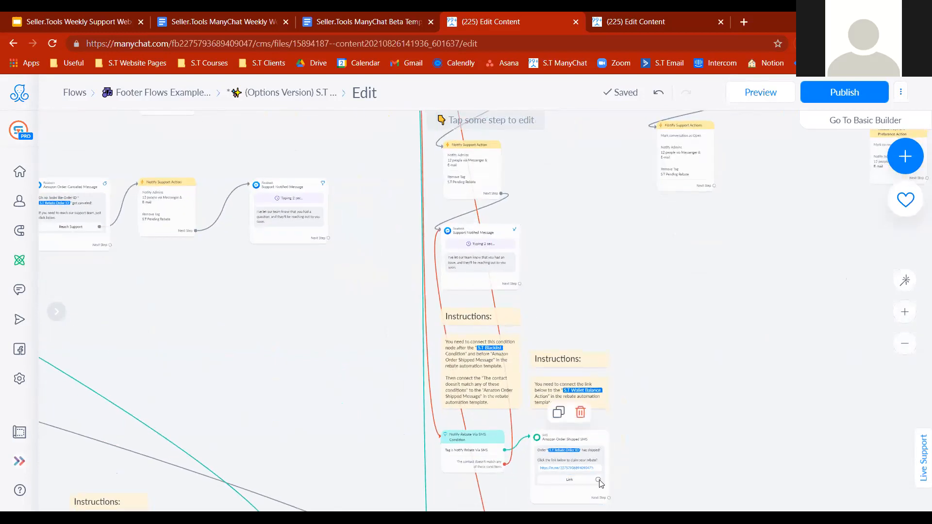
pyautogui.click(599, 482)
pyautogui.moveTo(608, 264); pyautogui.dragTo(666, 442)
pyautogui.scroll(3, 660, 428)
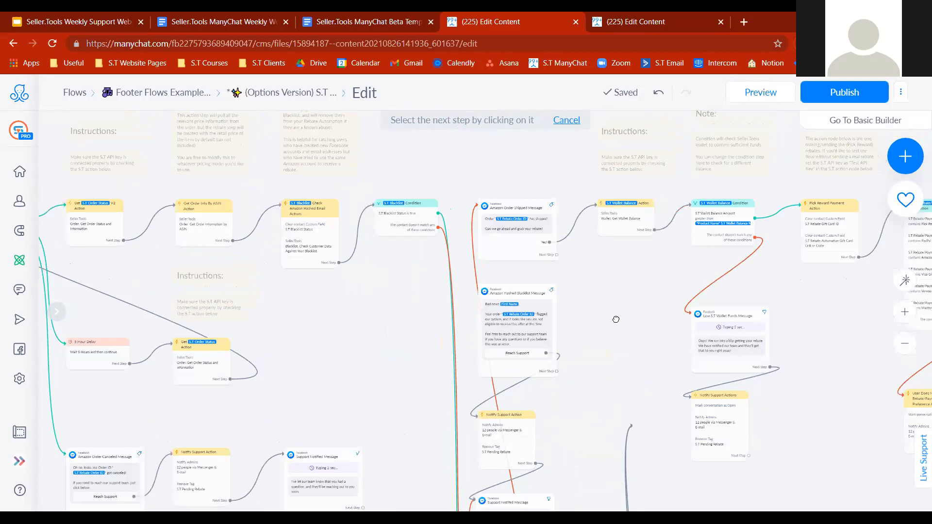
pyautogui.click(643, 231)
# Step: Connect the link of the Amazon Hashed Blacklist SMS to the blacklist branch's Notify Support Action
pyautogui.scroll(-2, 761, 297)
pyautogui.moveTo(761, 296); pyautogui.dragTo(748, 107)
pyautogui.moveTo(739, 469); pyautogui.dragTo(701, 173)
pyautogui.scroll(-2, 659, 392)
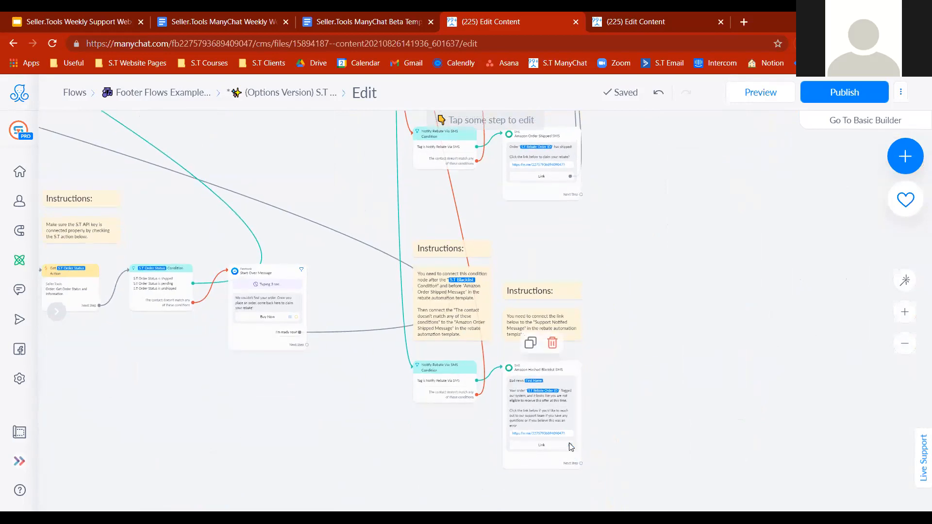
pyautogui.click(570, 445)
pyautogui.moveTo(658, 306); pyautogui.dragTo(701, 441)
pyautogui.moveTo(564, 185); pyautogui.dragTo(581, 327)
pyautogui.click(511, 223)
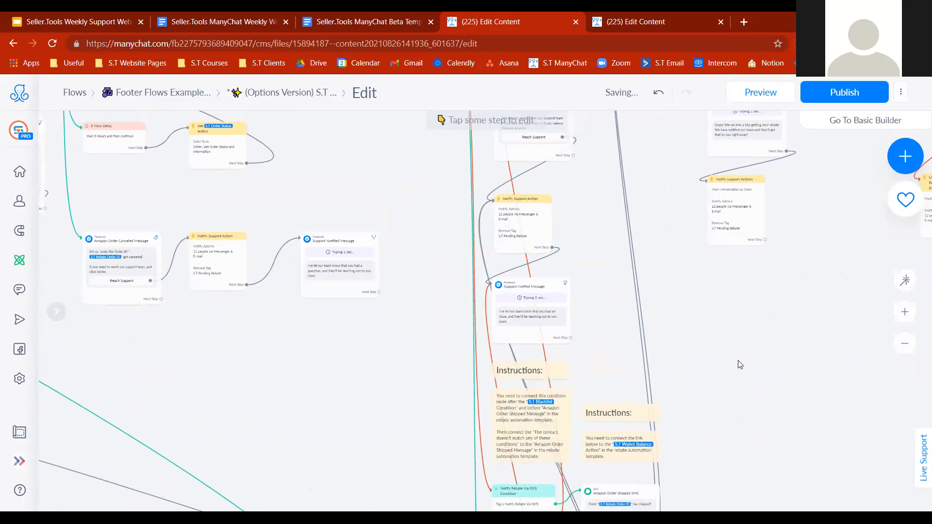
# Step: Connect the next step of the Amazon Order Shipped SMS to the Amazon Order Shipped Message
pyautogui.moveTo(738, 364); pyautogui.dragTo(710, 312)
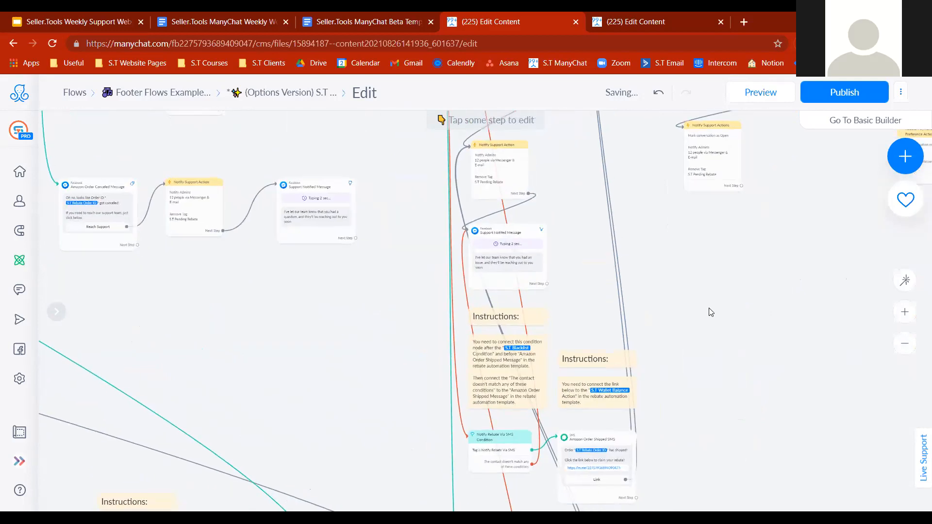
pyautogui.click(907, 346)
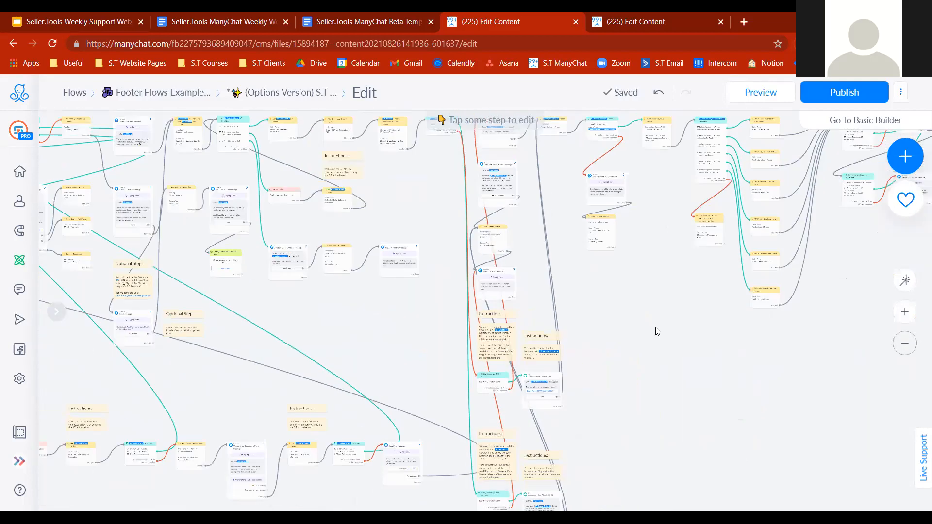
pyautogui.moveTo(660, 333); pyautogui.dragTo(656, 354)
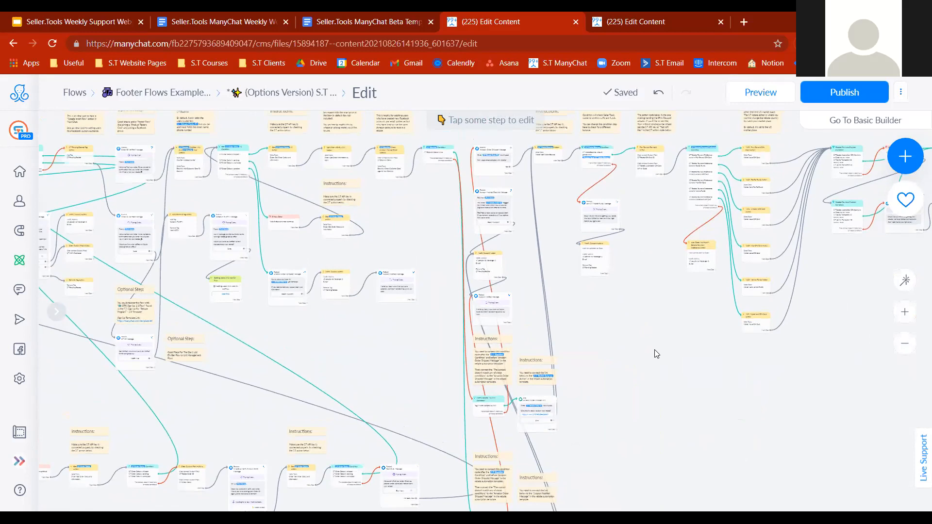
pyautogui.click(559, 432)
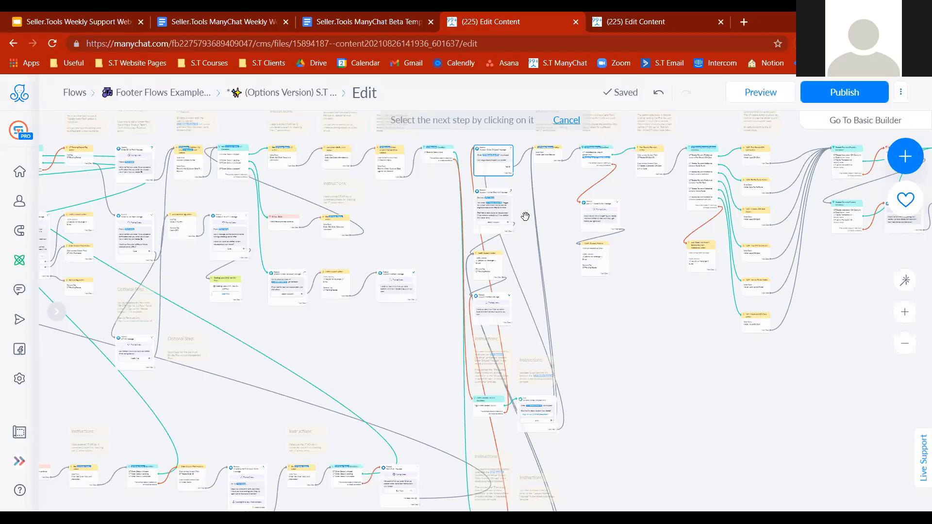
pyautogui.click(489, 161)
# Step: Connect the next step of the Amazon Hashed Blacklist SMS to the Amazon Hashed Blacklist Message
pyautogui.moveTo(632, 403); pyautogui.dragTo(649, 282)
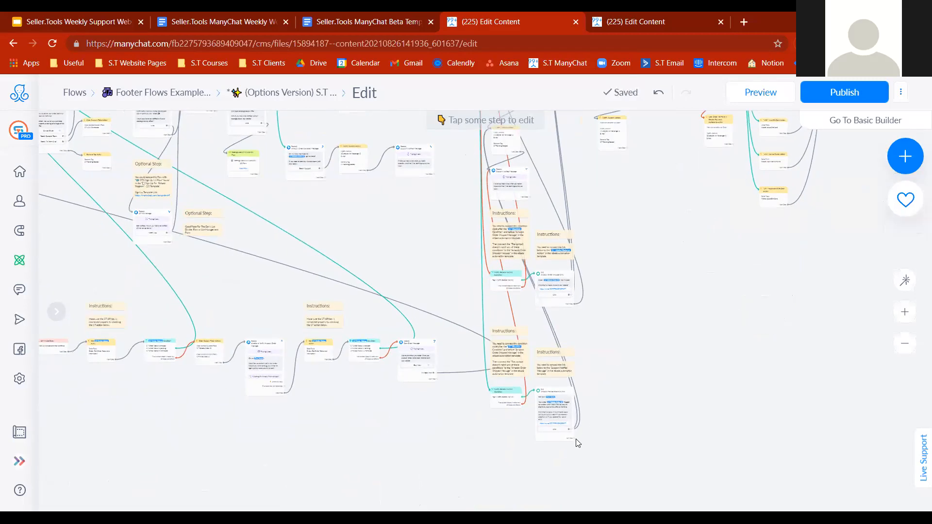
pyautogui.click(573, 438)
pyautogui.moveTo(671, 315); pyautogui.dragTo(678, 451)
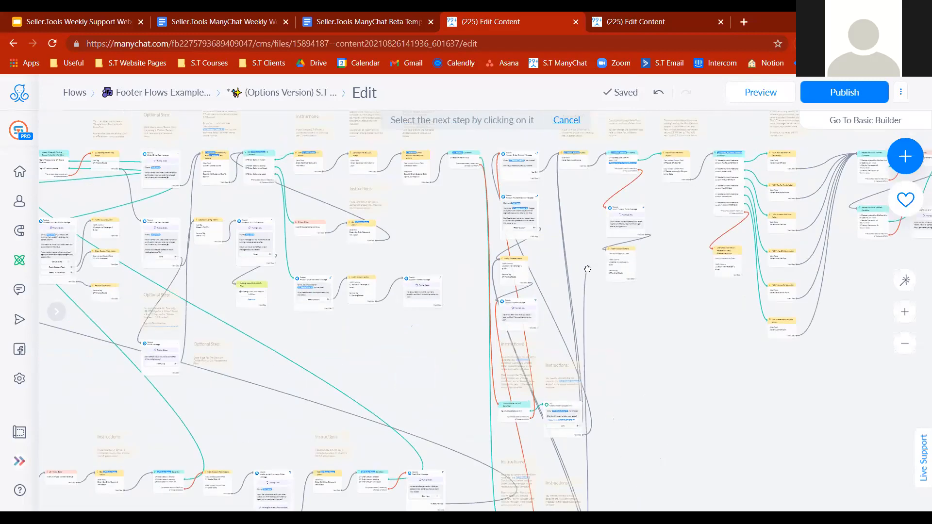
pyautogui.click(521, 216)
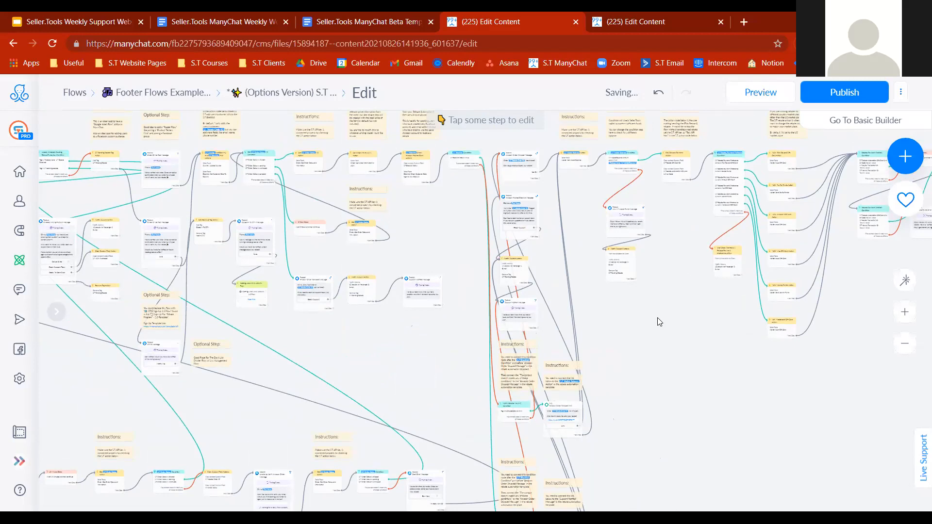
# Step: Review the S.T Blacklist Condition together with the Amazon Order Shipped and Amazon Hashed Blacklist messages beside it
pyautogui.moveTo(674, 305); pyautogui.dragTo(671, 377)
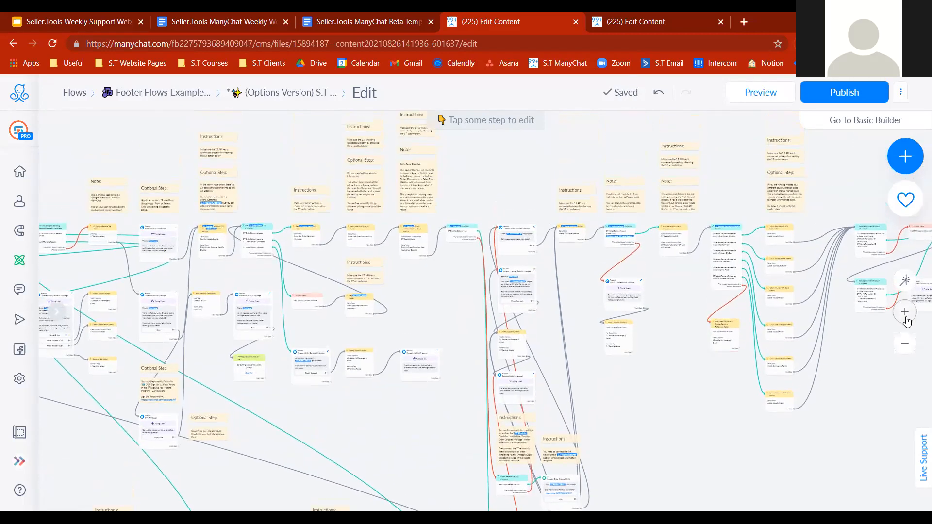
pyautogui.click(906, 320)
pyautogui.moveTo(397, 218); pyautogui.dragTo(436, 386)
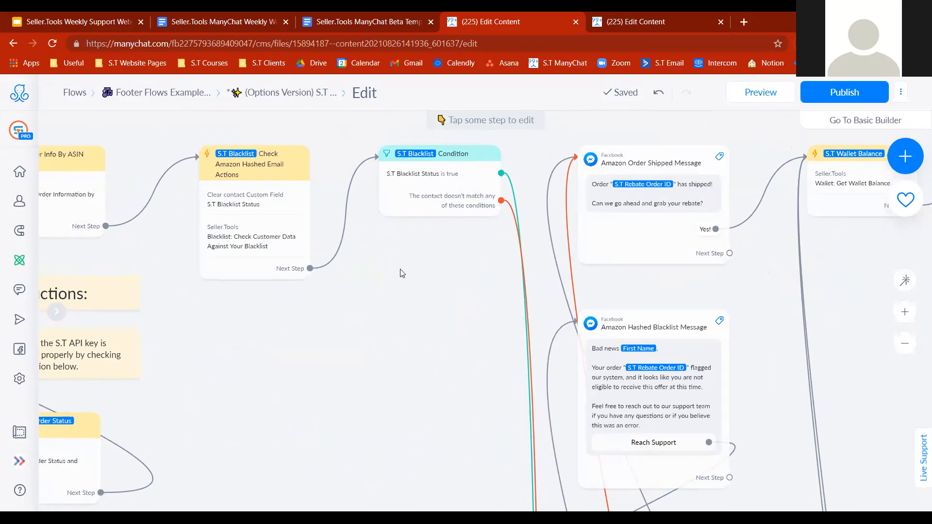
pyautogui.moveTo(339, 345); pyautogui.dragTo(452, 390)
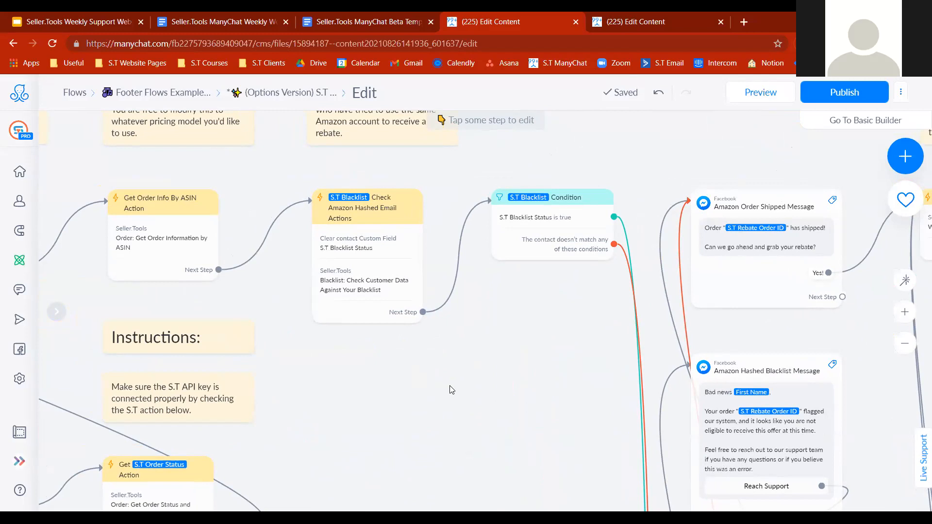
pyautogui.moveTo(567, 364); pyautogui.dragTo(439, 330)
pyautogui.rightClick(401, 261)
pyautogui.click(379, 370)
pyautogui.moveTo(379, 369); pyautogui.dragTo(269, 402)
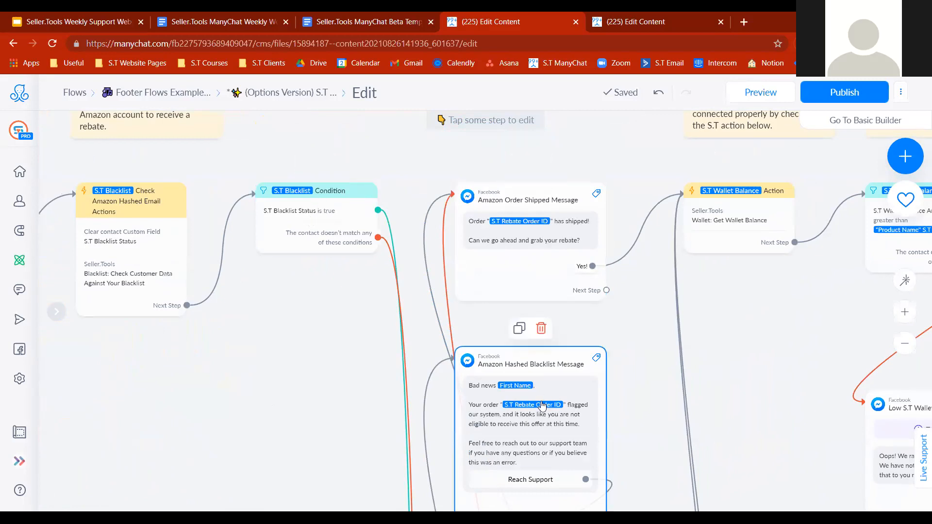
pyautogui.moveTo(245, 415); pyautogui.dragTo(330, 423)
# Step: Trace the S.T Blacklist Condition's two outgoing paths down to the Notify Rebate Via SMS Conditions
pyautogui.scroll(-8, 383, 133)
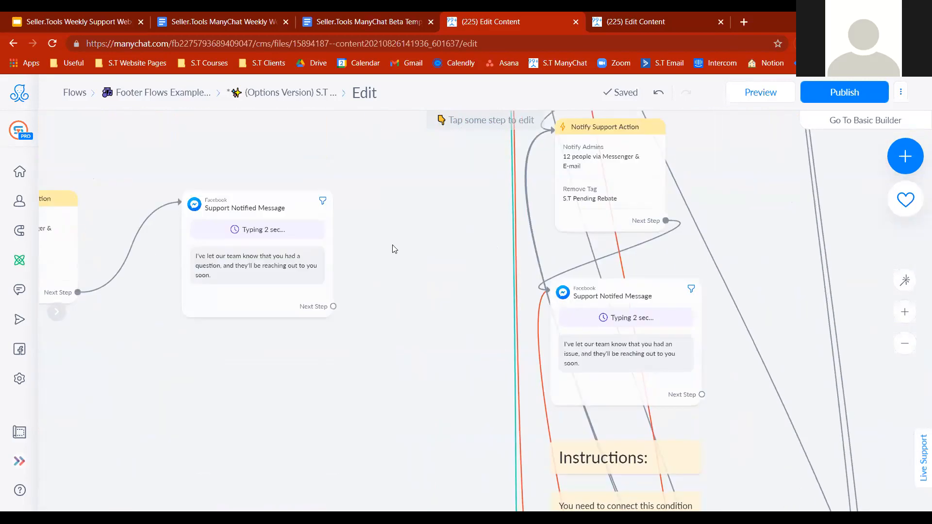
pyautogui.scroll(7, 432, 350)
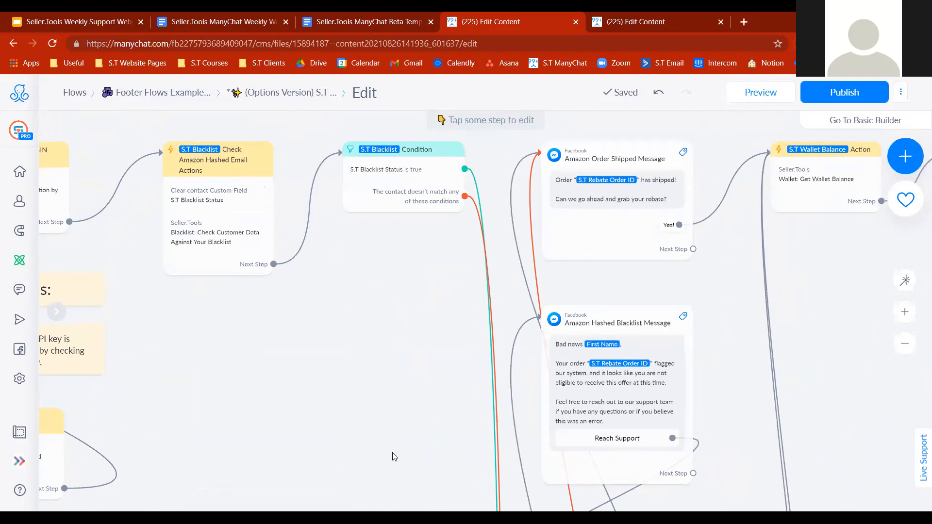
pyautogui.scroll(-5, 398, 444)
pyautogui.moveTo(434, 378); pyautogui.dragTo(423, 145)
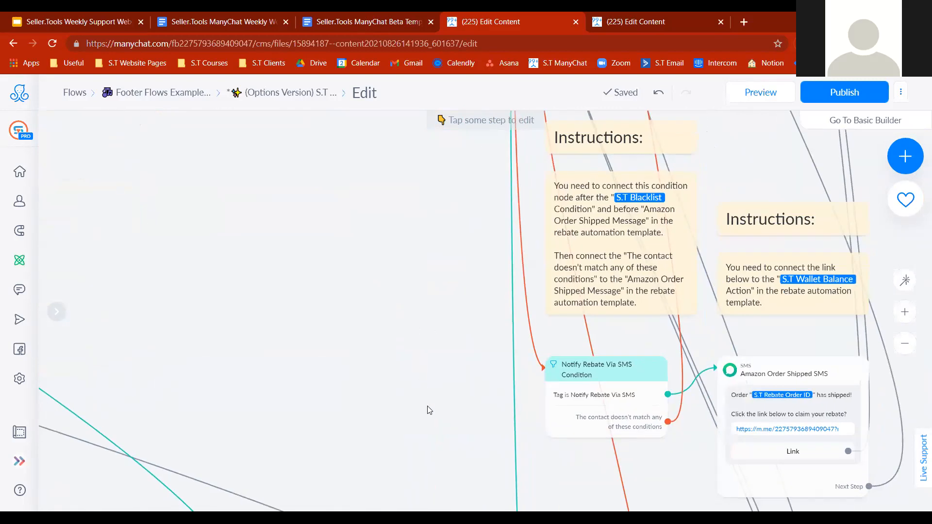
pyautogui.moveTo(428, 407); pyautogui.dragTo(350, 338)
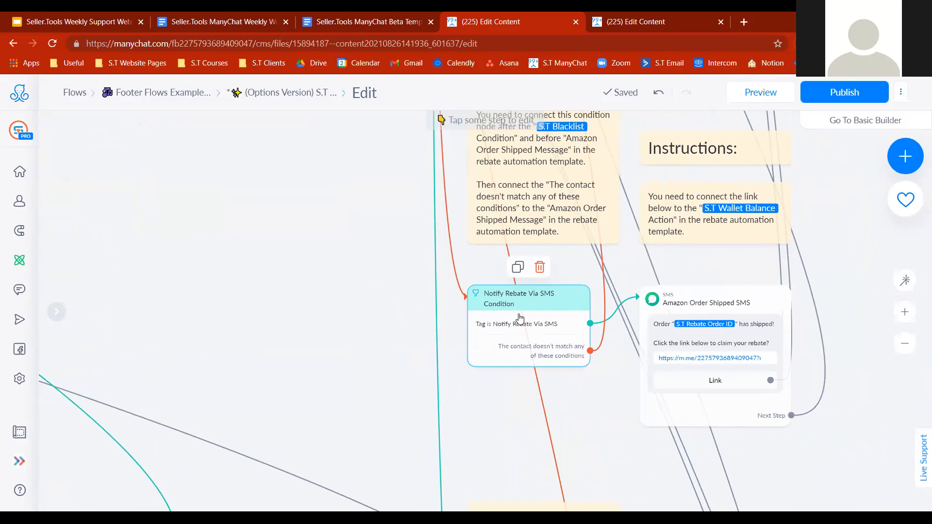
pyautogui.moveTo(291, 201); pyautogui.dragTo(281, 373)
pyautogui.scroll(6, 280, 374)
pyautogui.scroll(3, 297, 287)
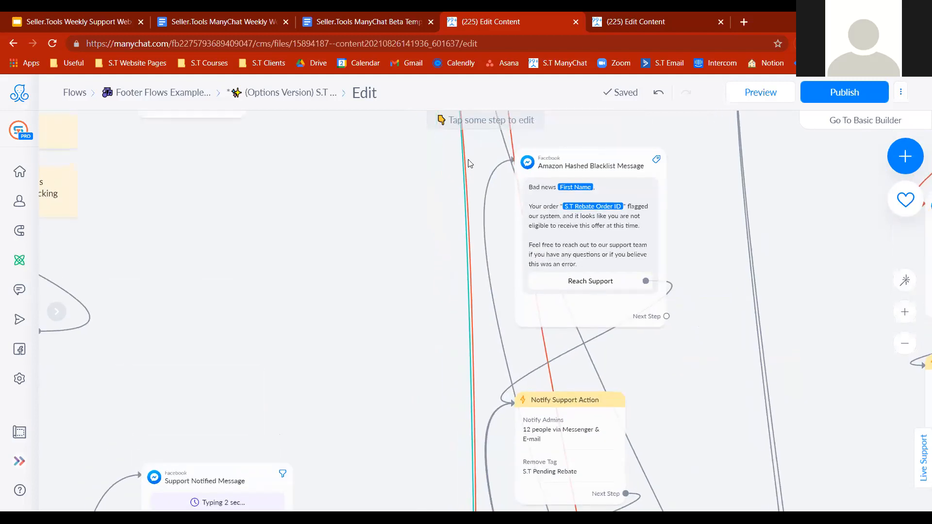
pyautogui.moveTo(379, 208); pyautogui.dragTo(406, 377)
pyautogui.moveTo(395, 335); pyautogui.dragTo(368, 118)
pyautogui.moveTo(370, 293); pyautogui.dragTo(348, 188)
pyautogui.scroll(-6, 329, 202)
pyautogui.scroll(2, 329, 202)
pyautogui.moveTo(344, 258); pyautogui.dragTo(233, 22)
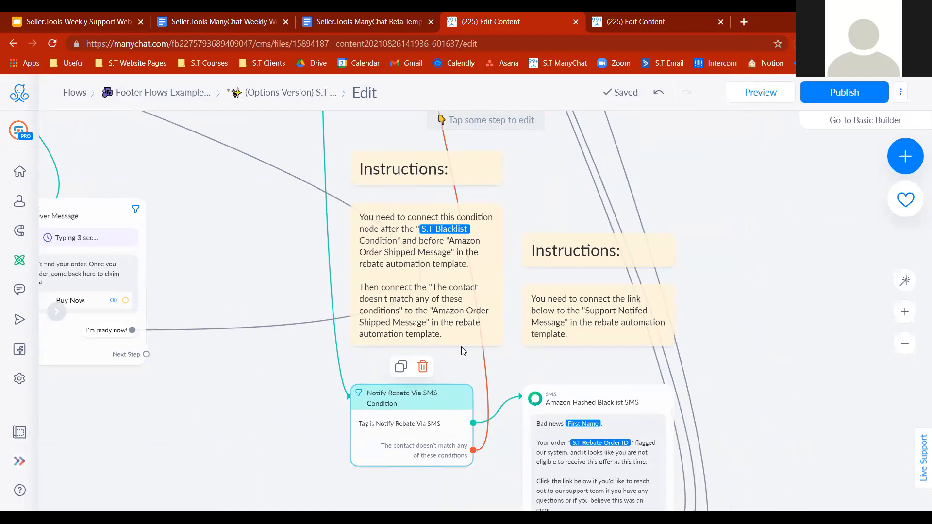
# Step: Trace the Amazon Order Shipped SMS link to the S.T Wallet Balance Action and review the payment steps that follow it
pyautogui.scroll(7, 527, 182)
pyautogui.scroll(3, 759, 201)
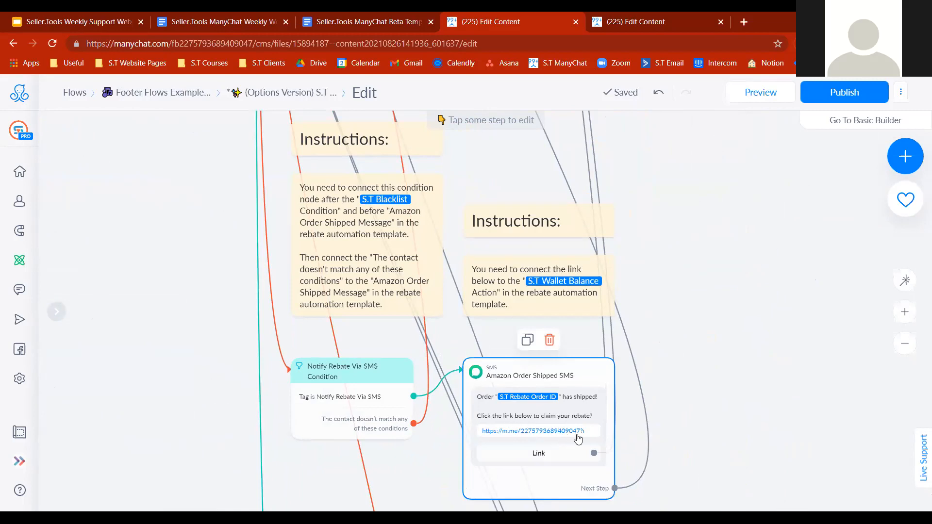
pyautogui.scroll(-1, 683, 216)
pyautogui.scroll(12, 680, 208)
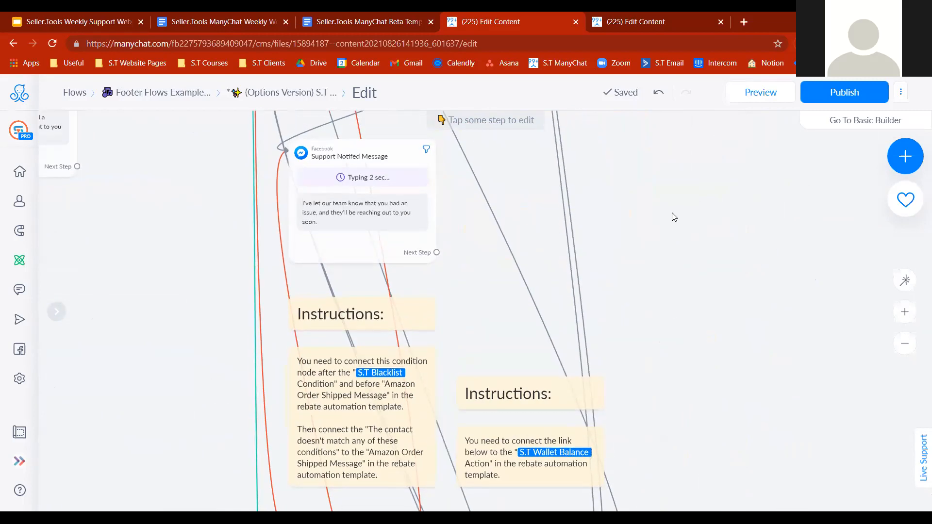
pyautogui.scroll(5, 589, 328)
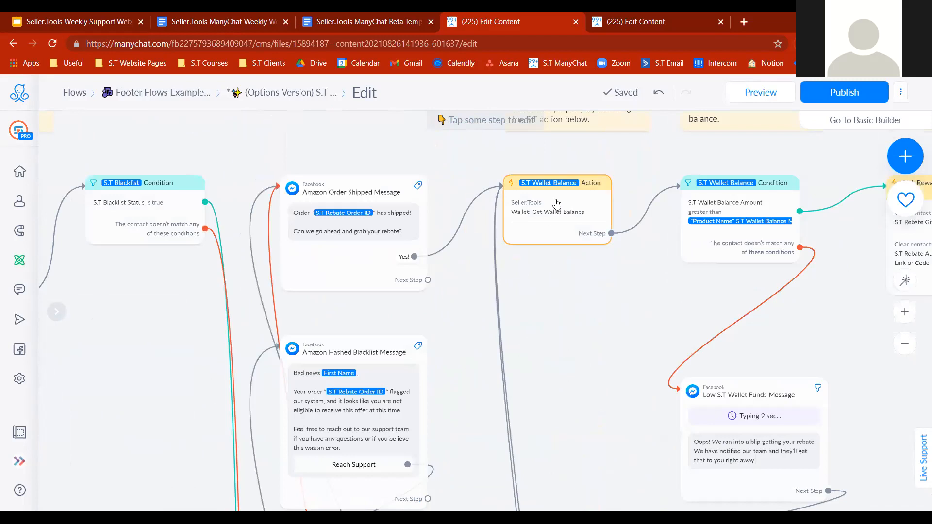
pyautogui.hscroll(9, 559, 311)
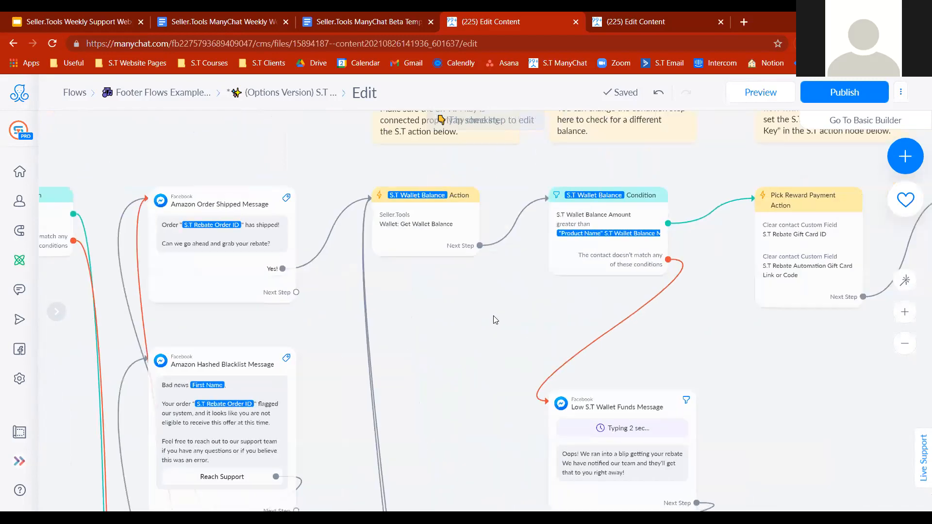
pyautogui.scroll(-1, 562, 187)
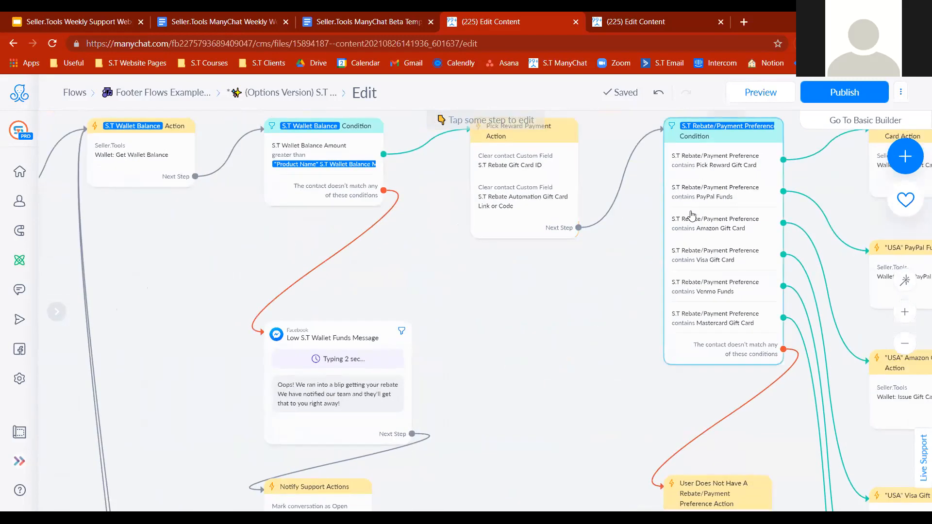
pyautogui.hscroll(-6, 600, 327)
pyautogui.scroll(-3, 601, 328)
pyautogui.hscroll(-3, 361, 364)
pyautogui.scroll(-10, 361, 363)
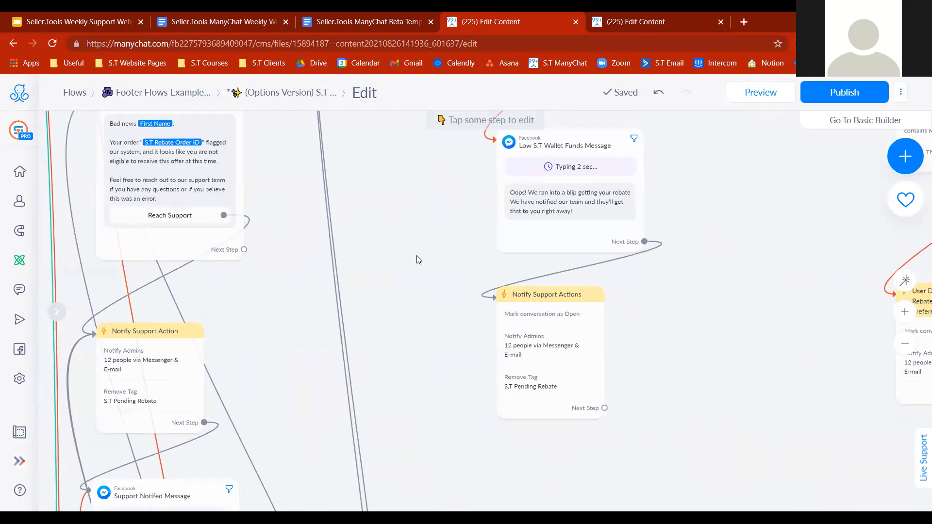
pyautogui.scroll(-7, 552, 329)
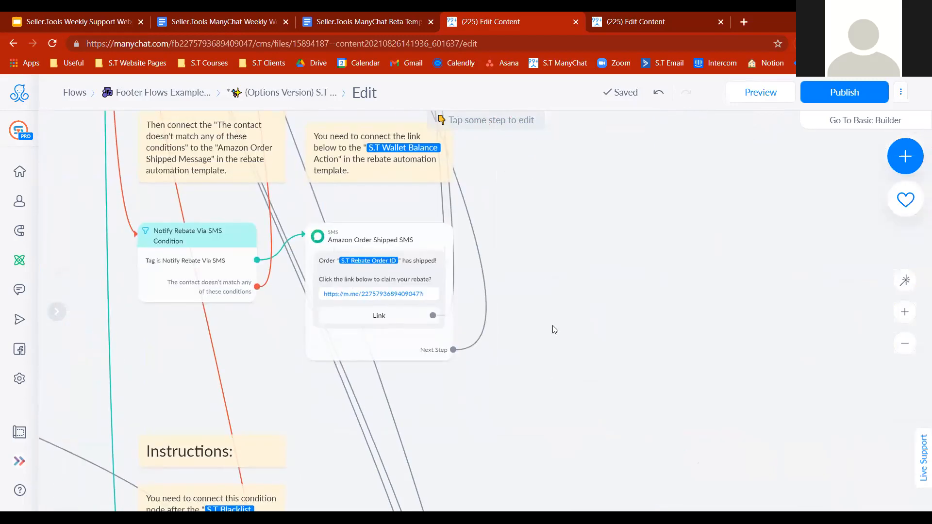
# Step: Trace the next-step path from the Amazon Order Shipped SMS to the Amazon Order Shipped Message, then review the SMS branches
pyautogui.hscroll(-2, 563, 339)
pyautogui.moveTo(634, 344); pyautogui.dragTo(645, 353)
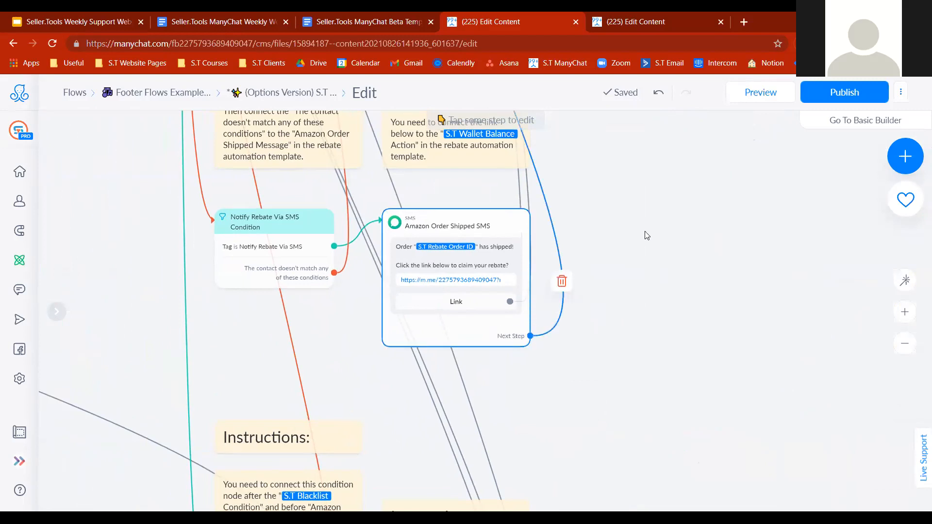
pyautogui.scroll(4, 499, 332)
pyautogui.scroll(4, 500, 201)
pyautogui.hscroll(-1, 500, 201)
pyautogui.scroll(10, 500, 201)
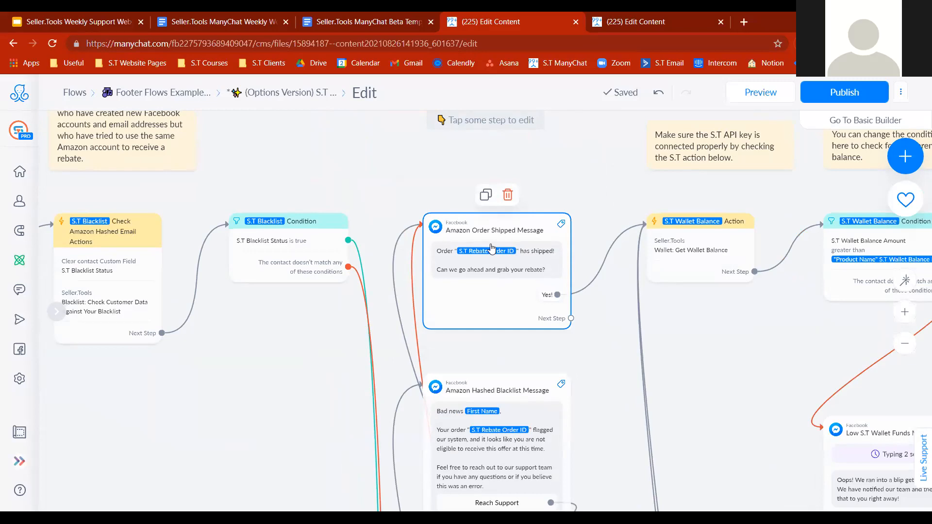
pyautogui.rightClick(602, 322)
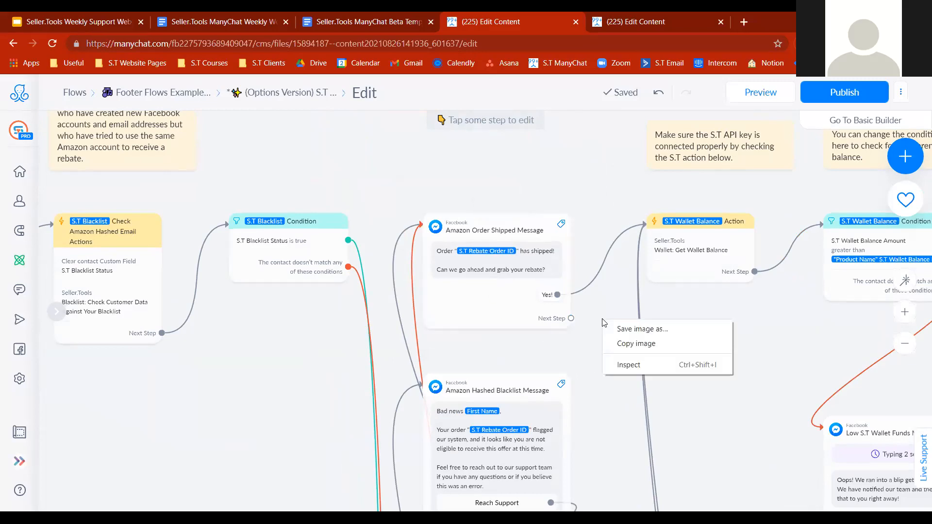
pyautogui.moveTo(724, 431); pyautogui.dragTo(715, 258)
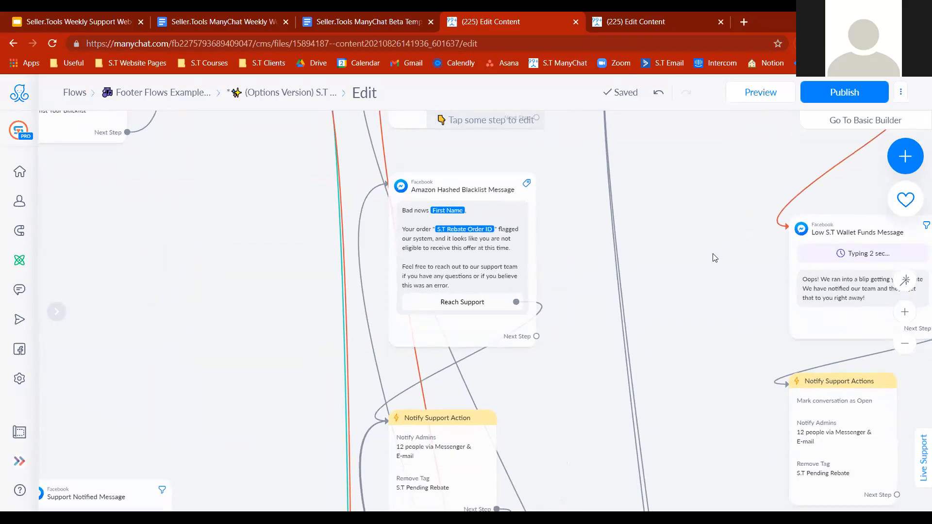
pyautogui.scroll(-10, 713, 340)
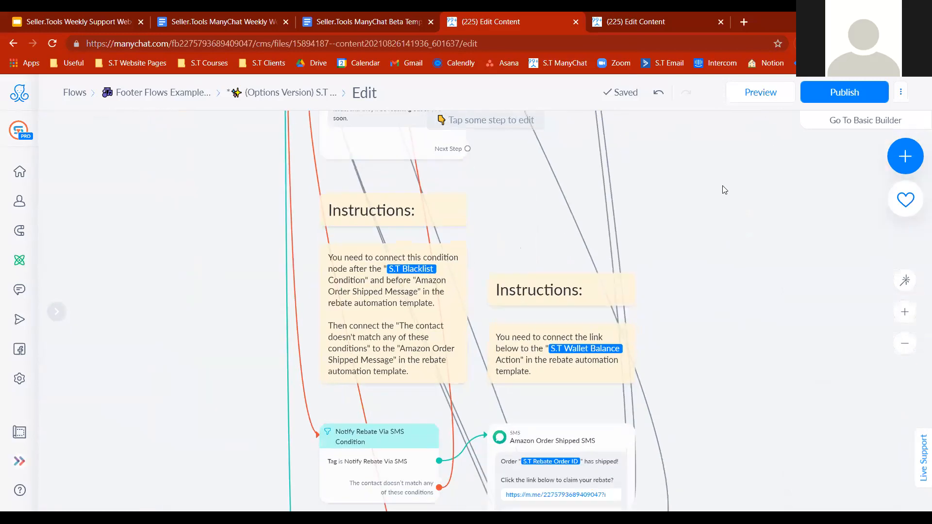
pyautogui.scroll(-3, 719, 214)
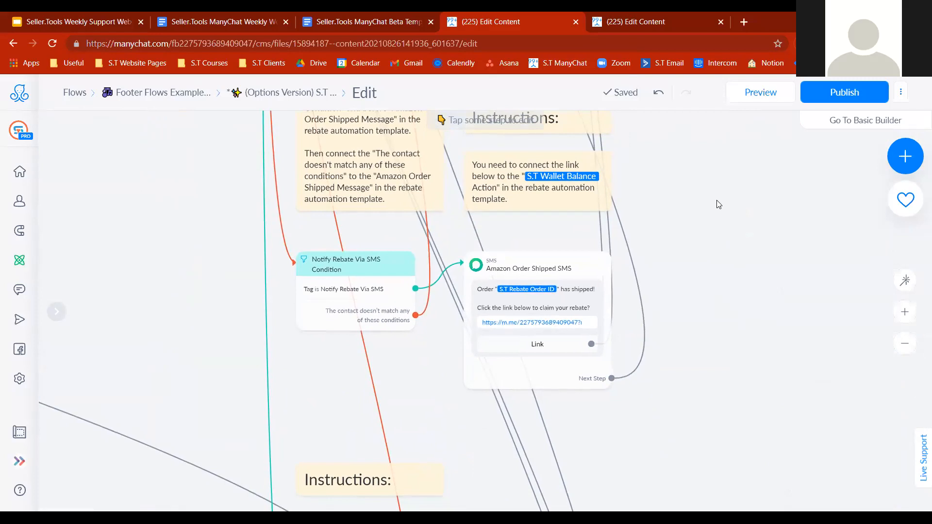
pyautogui.click(905, 343)
pyautogui.moveTo(637, 246); pyautogui.dragTo(633, 273)
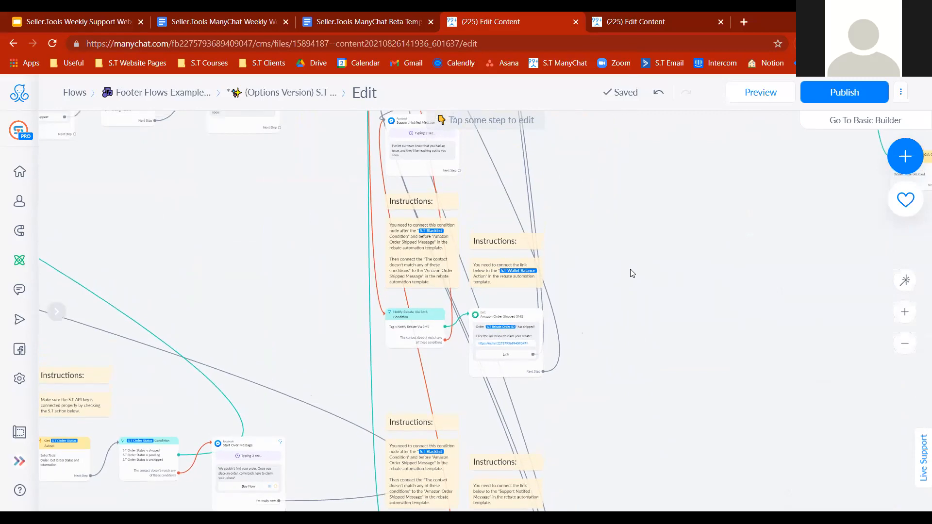
# Step: Check the whole connected layout of the (Options Version) S.T US Rebate Automation 5.0 Flow and publish it
pyautogui.moveTo(613, 217); pyautogui.dragTo(682, 407)
pyautogui.moveTo(374, 228); pyautogui.dragTo(392, 357)
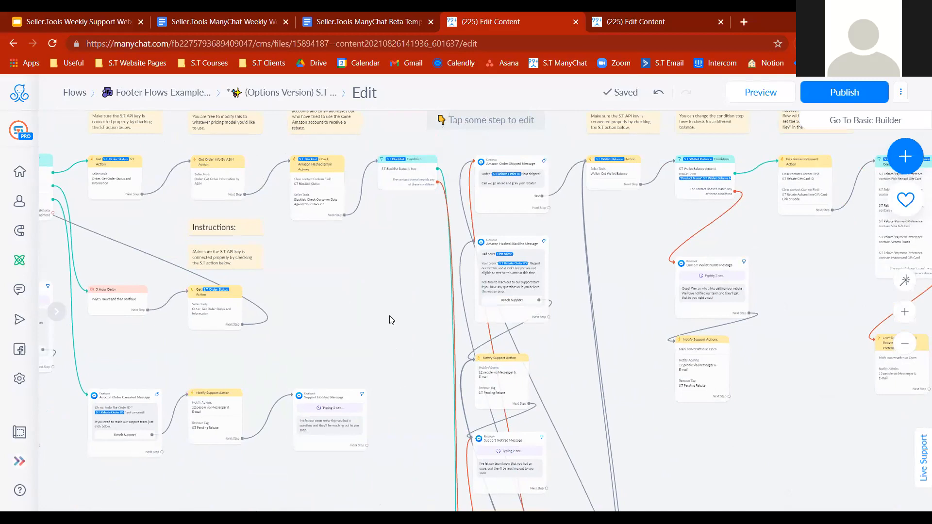
pyautogui.moveTo(391, 320); pyautogui.dragTo(380, 156)
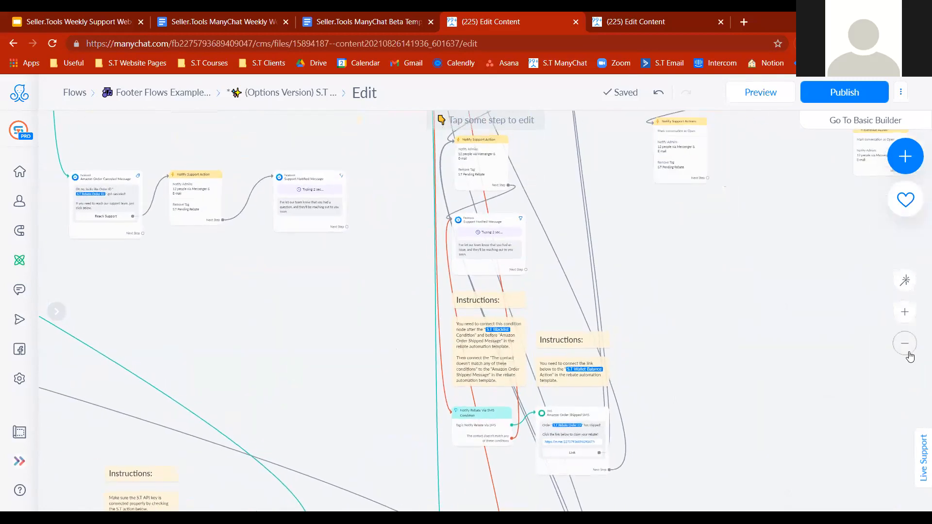
pyautogui.click(904, 344)
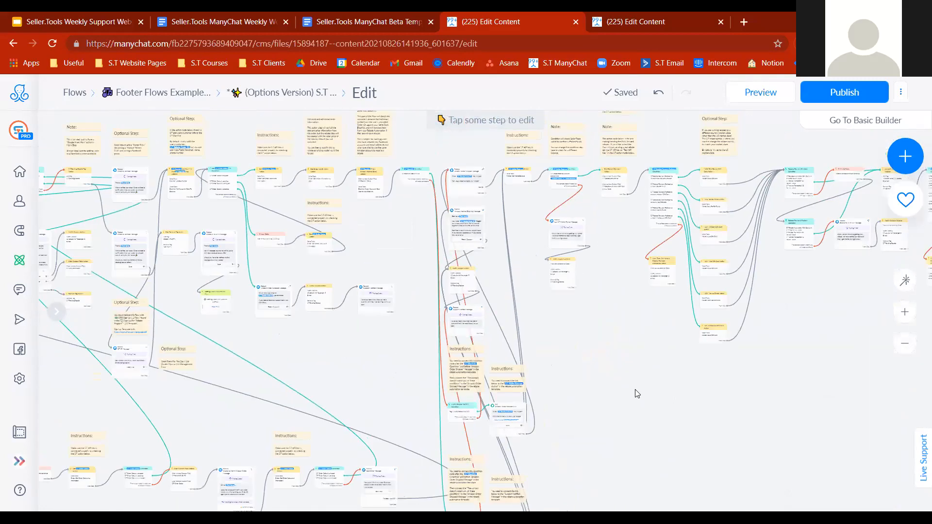
pyautogui.moveTo(636, 390); pyautogui.dragTo(633, 399)
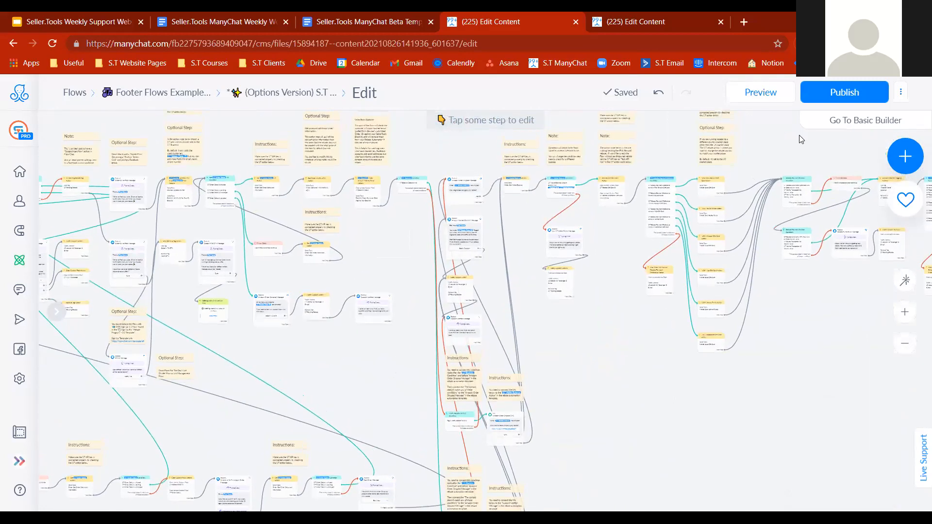
pyautogui.click(817, 101)
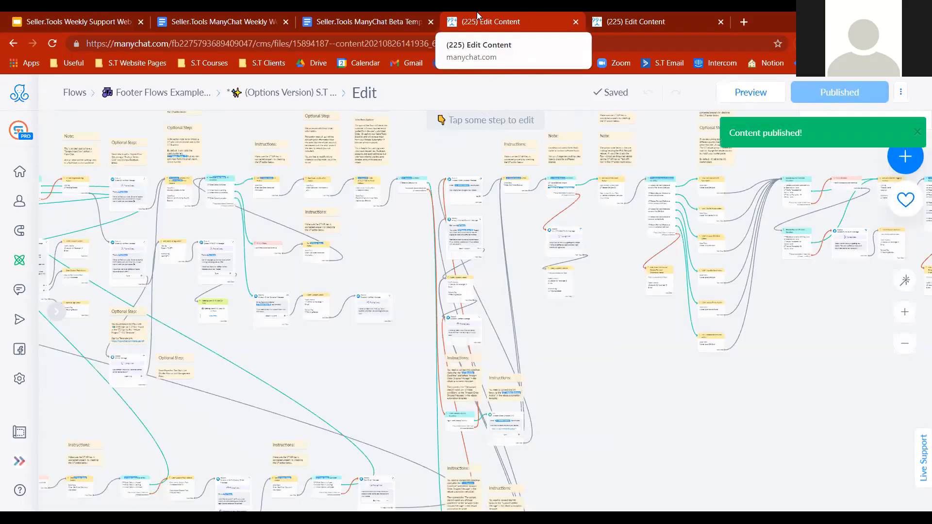
# Step: Switch to the Getting SMS Footer flow and review its opt-in message and the linked Getting Users SMS Add-On step
pyautogui.click(622, 19)
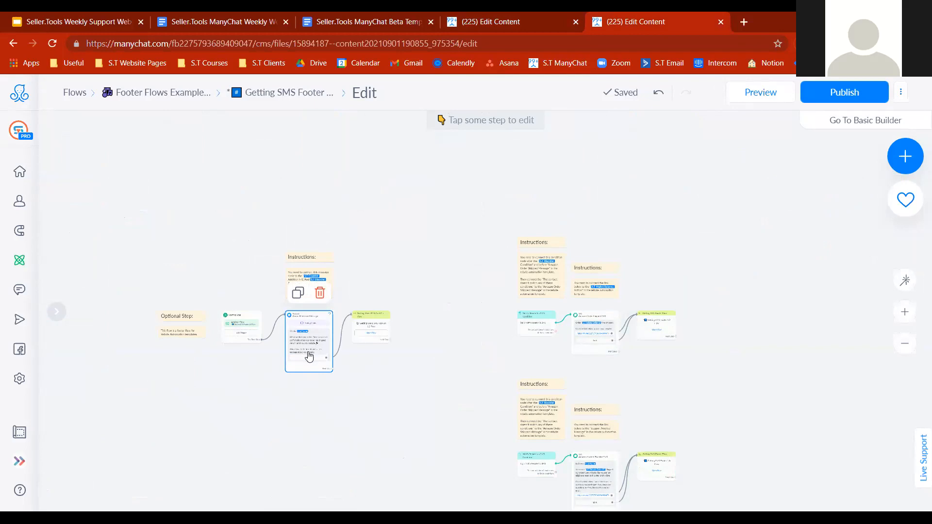
pyautogui.click(371, 326)
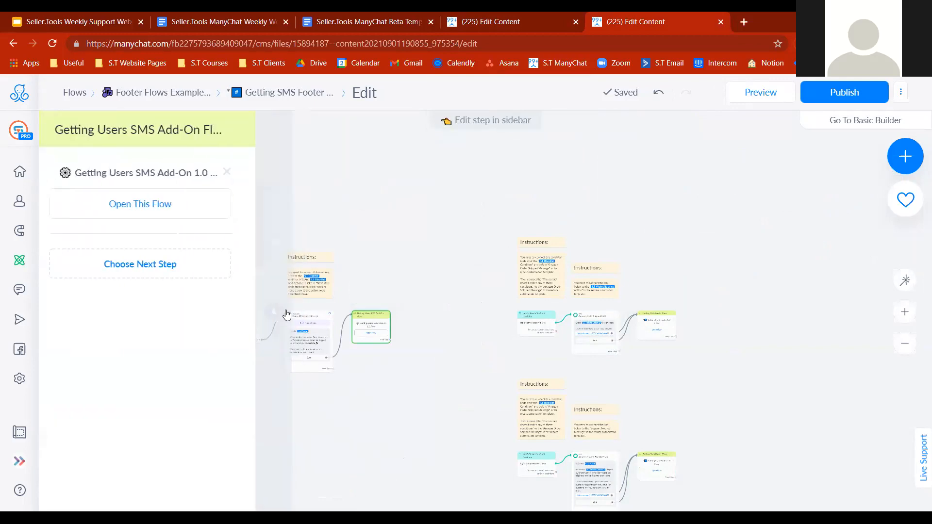
pyautogui.click(288, 312)
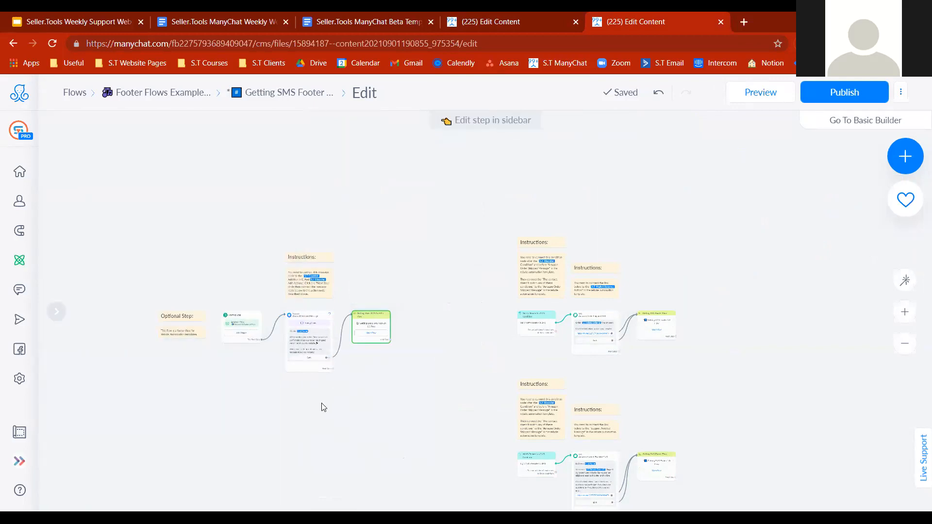
pyautogui.moveTo(343, 431); pyautogui.dragTo(358, 421)
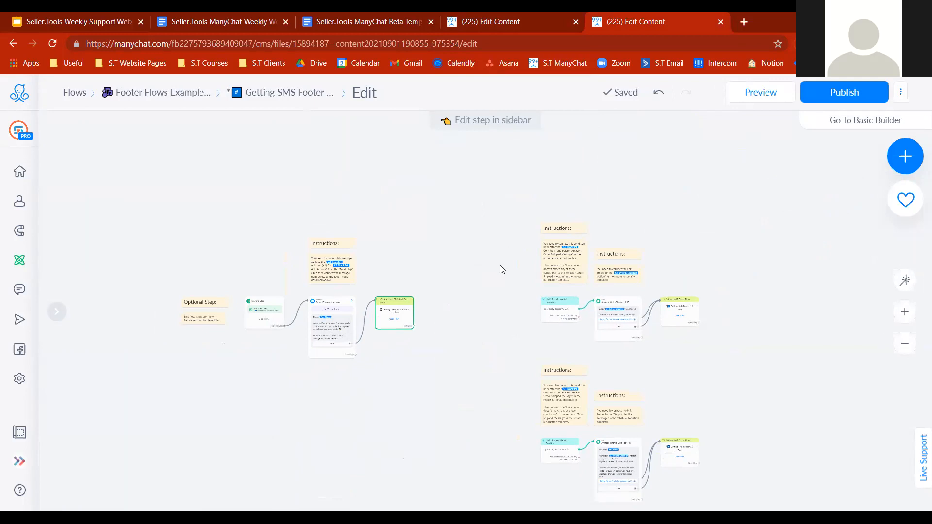
pyautogui.click(333, 330)
pyautogui.click(355, 272)
pyautogui.click(393, 314)
# Step: Open the Getting Users SMS Add-On 1.0 Flow from the Footer Flows Examples folder and show its full canvas
pyautogui.click(173, 98)
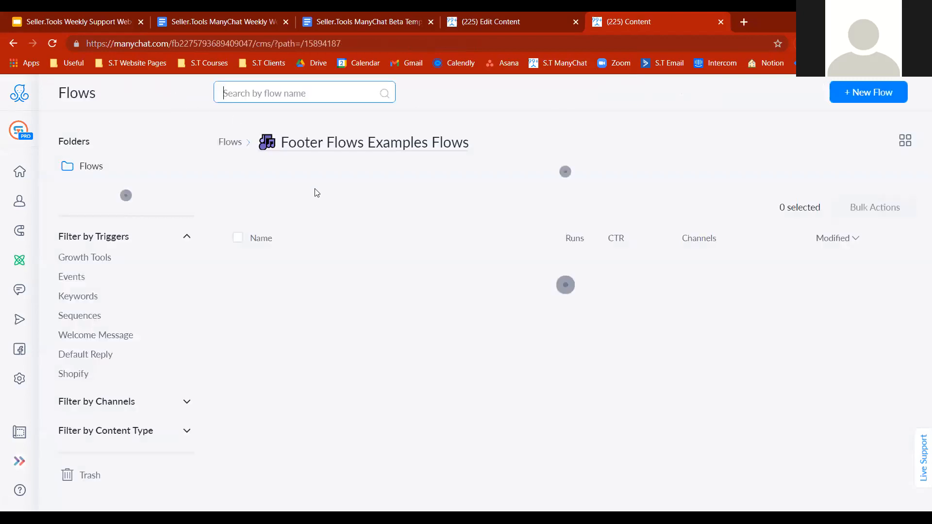
pyautogui.scroll(-2, 918, 317)
pyautogui.scroll(-2, 919, 317)
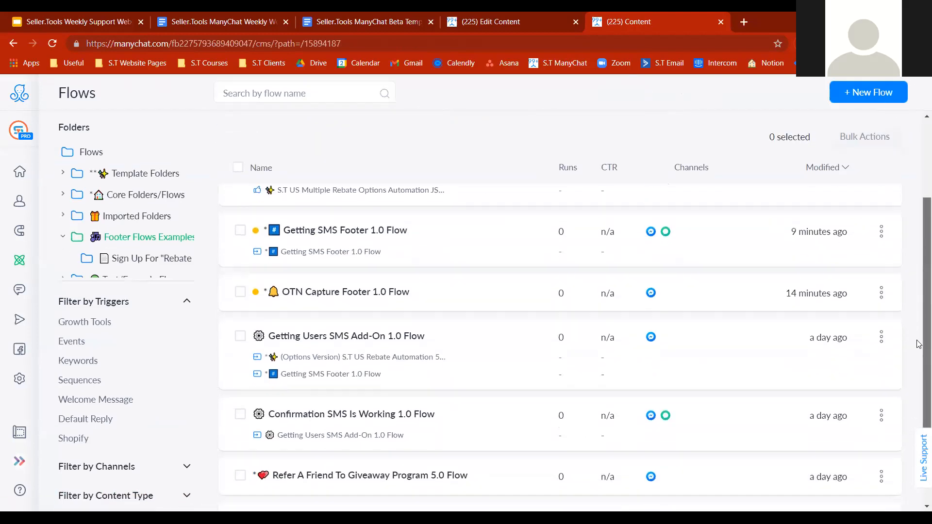
pyautogui.click(385, 330)
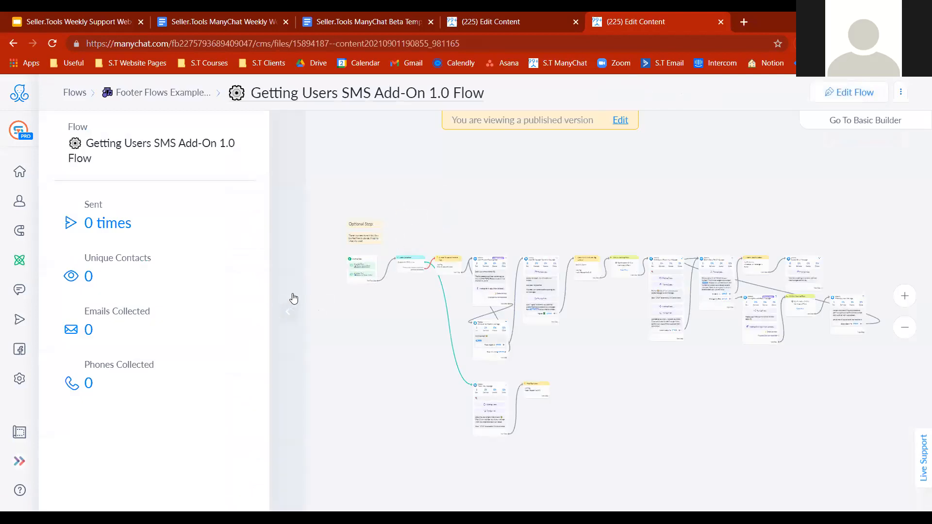
pyautogui.click(289, 310)
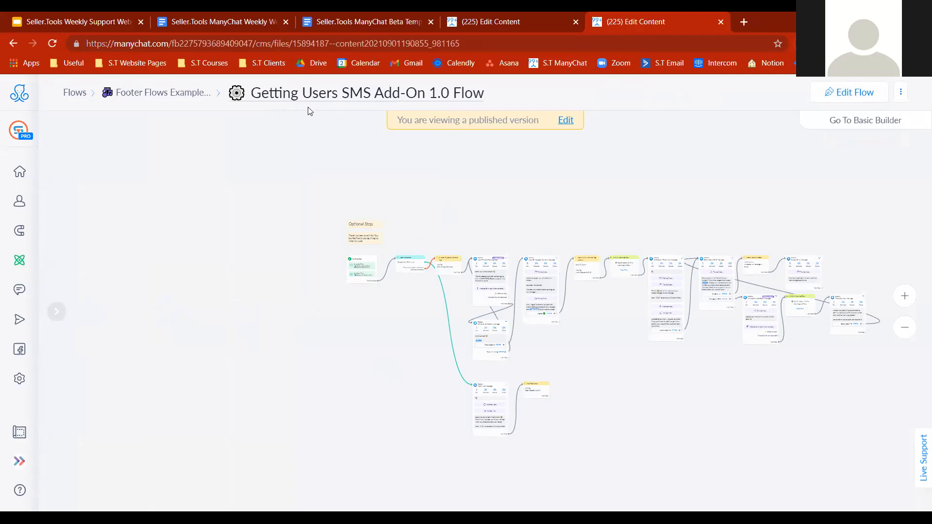
# Step: Trace the Spam Condition's opted-in path down to the Thank You Message and its Add Tag Action
pyautogui.moveTo(324, 367); pyautogui.dragTo(301, 379)
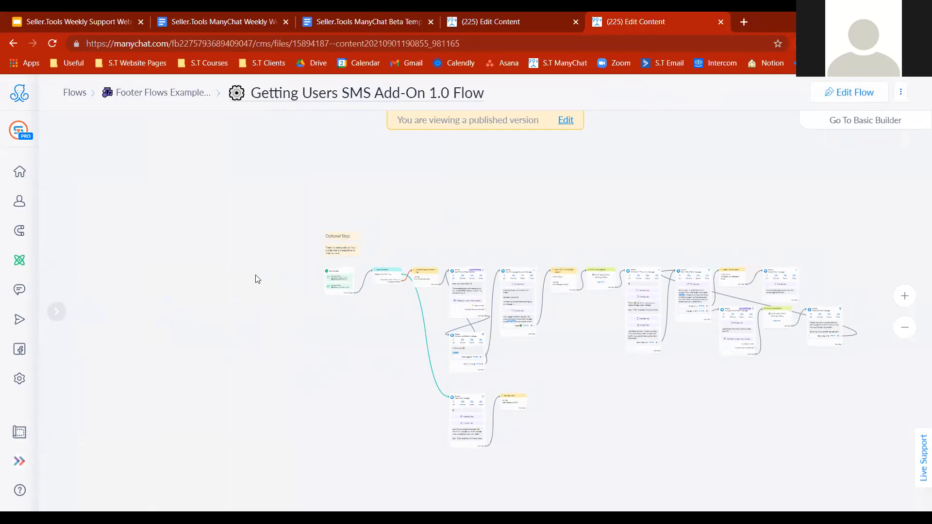
pyautogui.click(905, 295)
pyautogui.click(905, 296)
pyautogui.moveTo(202, 328); pyautogui.dragTo(365, 401)
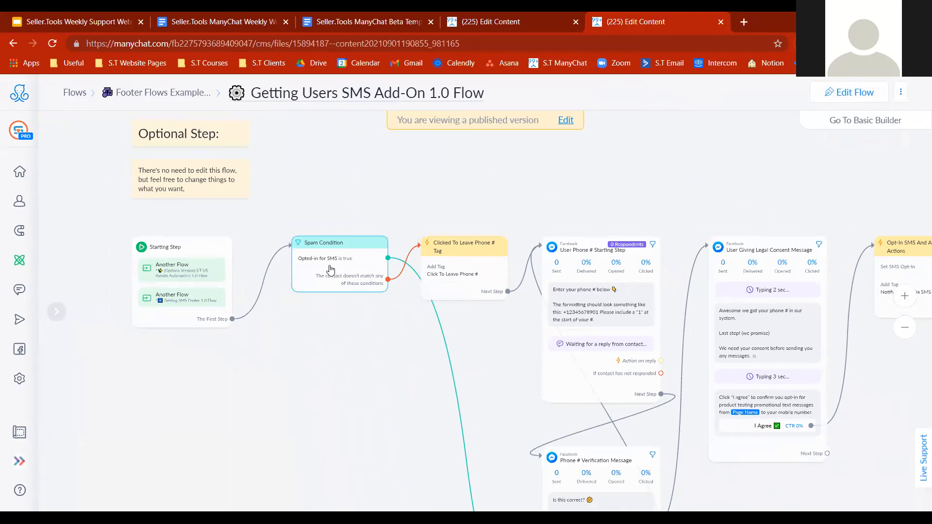
pyautogui.scroll(-5, 330, 270)
pyautogui.scroll(-1, 400, 322)
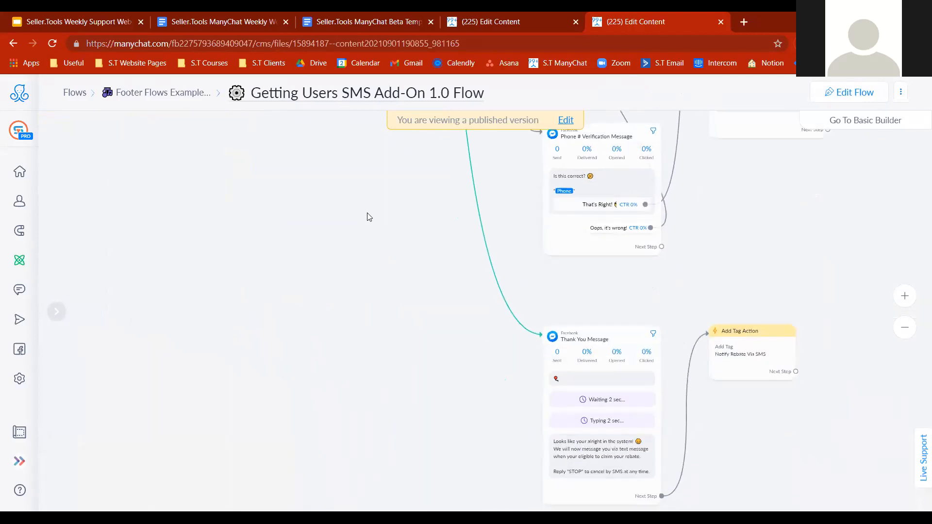
pyautogui.moveTo(367, 213); pyautogui.dragTo(412, 425)
pyautogui.moveTo(565, 456); pyautogui.dragTo(372, 227)
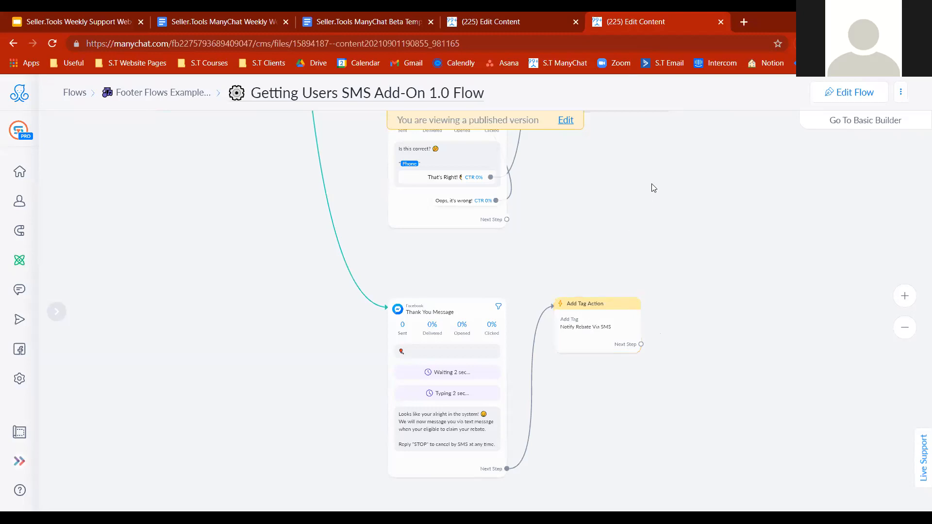
# Step: Review the phone number entry, Phone # Verification Message and User Giving Legal Consent Message steps
pyautogui.scroll(7, 651, 187)
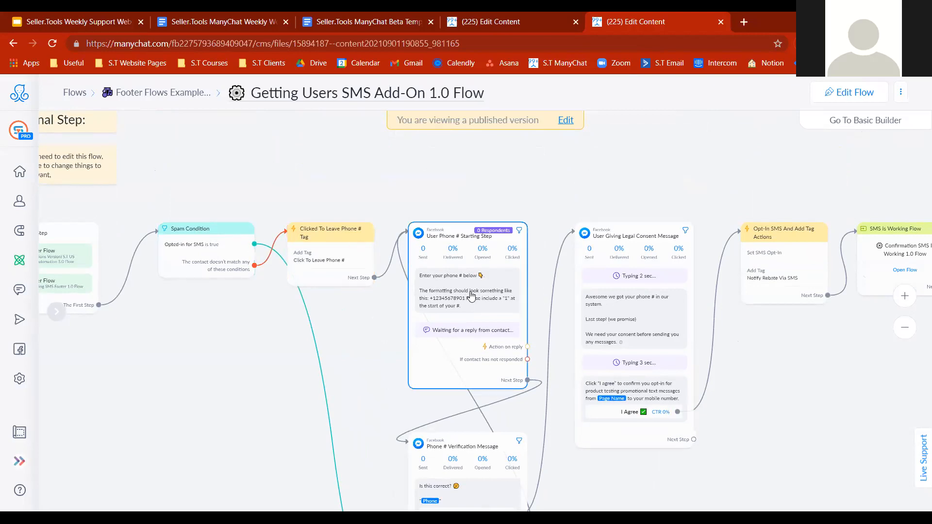
pyautogui.scroll(-3, 387, 330)
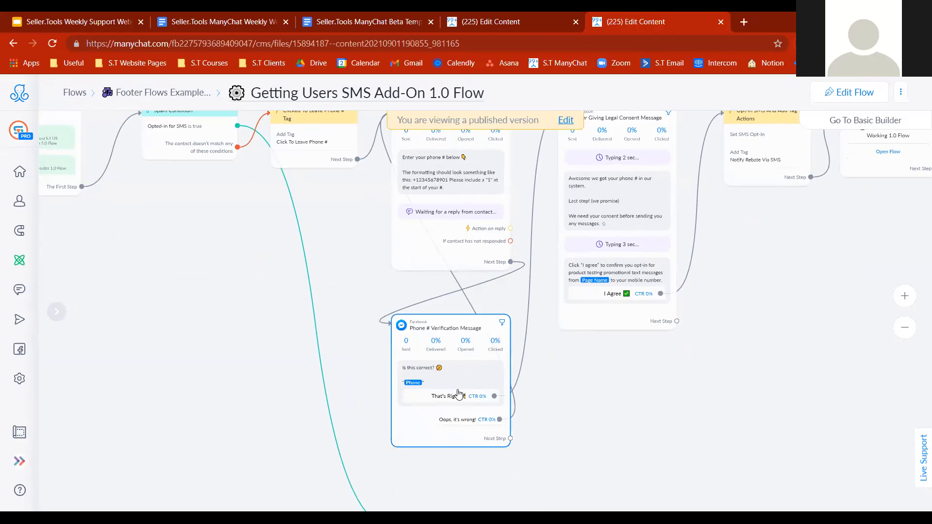
pyautogui.moveTo(787, 383); pyautogui.dragTo(631, 462)
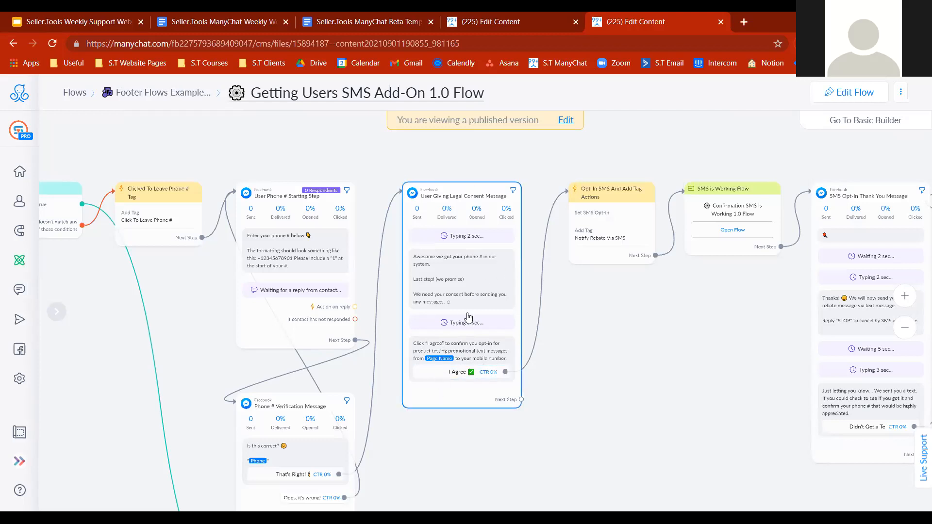
pyautogui.moveTo(772, 408); pyautogui.dragTo(633, 407)
# Step: Review the Opt-In SMS tag actions, the SMS Is Working flow link, and the opt-in thank-you and Didn't Get a Text? messages
pyautogui.moveTo(606, 337); pyautogui.dragTo(442, 389)
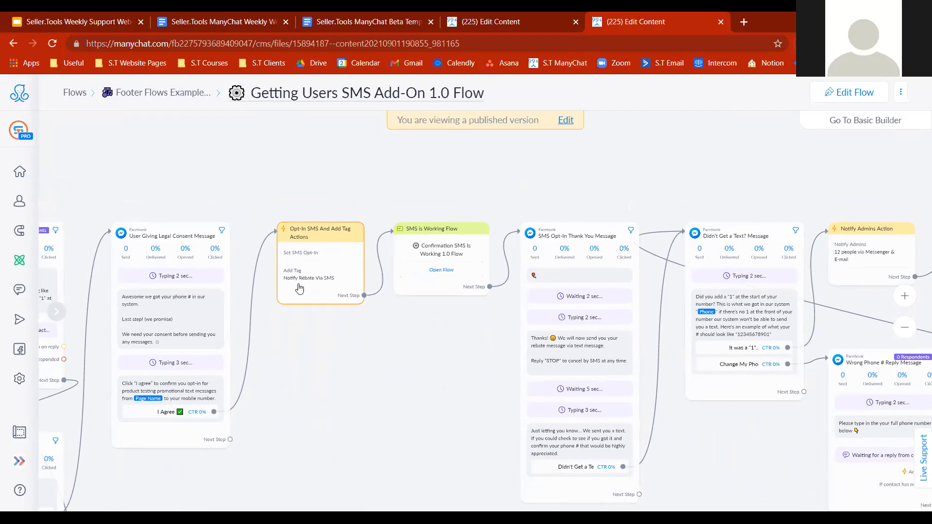
pyautogui.moveTo(468, 377); pyautogui.dragTo(339, 327)
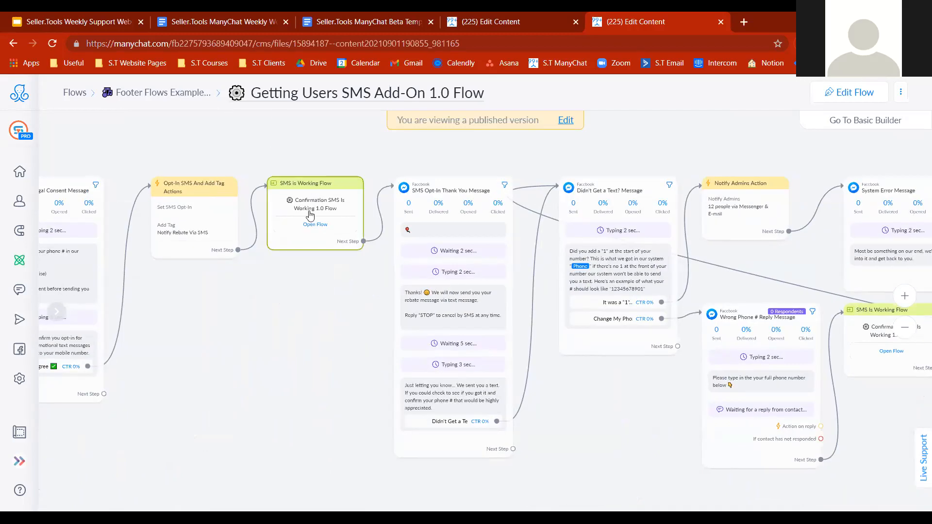
pyautogui.moveTo(332, 420); pyautogui.dragTo(246, 419)
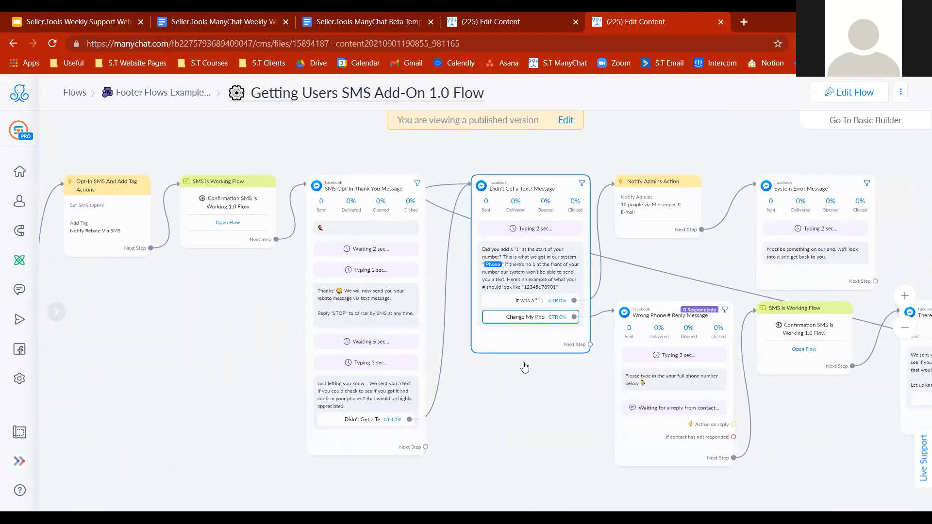
pyautogui.moveTo(600, 420); pyautogui.dragTo(592, 441)
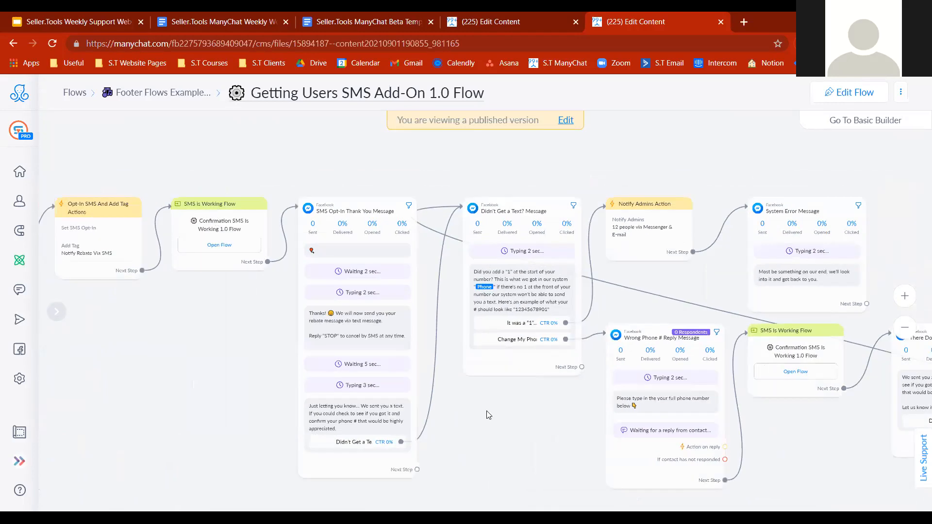
# Step: Open the Confirmation SMS Is Working 1.0 Flow from the footer folder and review its confirmation text, tag action and reply message
pyautogui.click(194, 93)
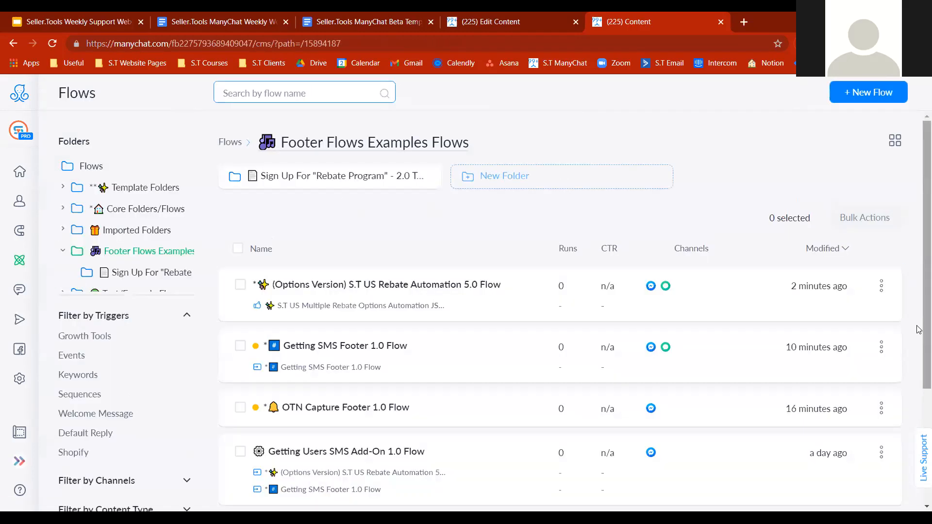
pyautogui.scroll(-4, 919, 247)
pyautogui.click(412, 361)
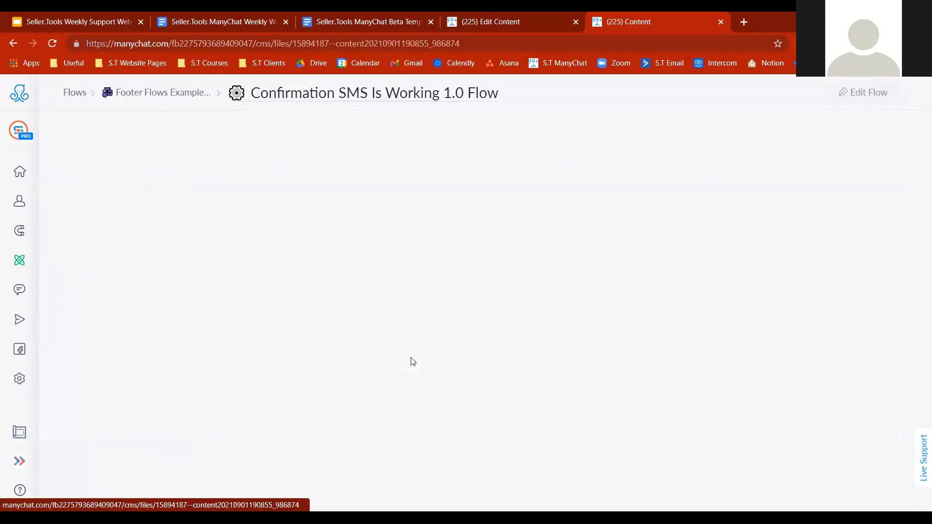
pyautogui.click(277, 311)
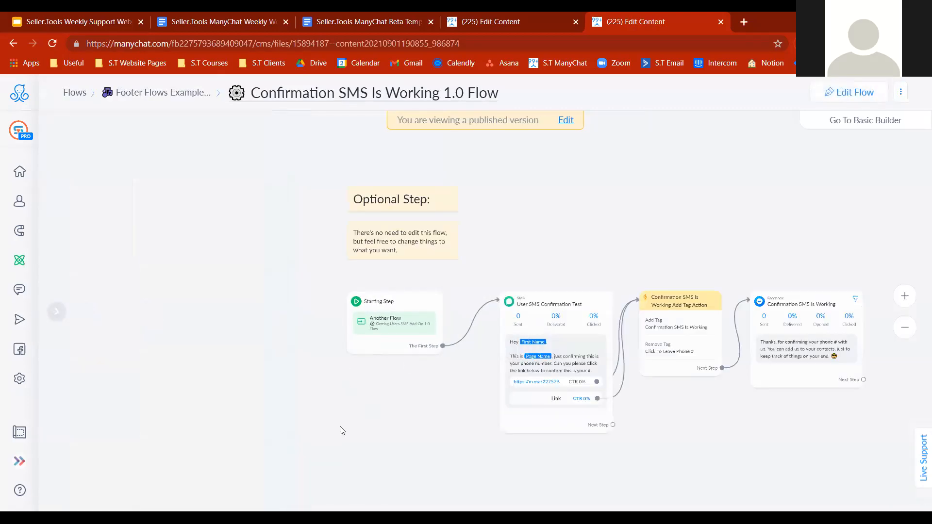
pyautogui.moveTo(342, 431); pyautogui.dragTo(157, 349)
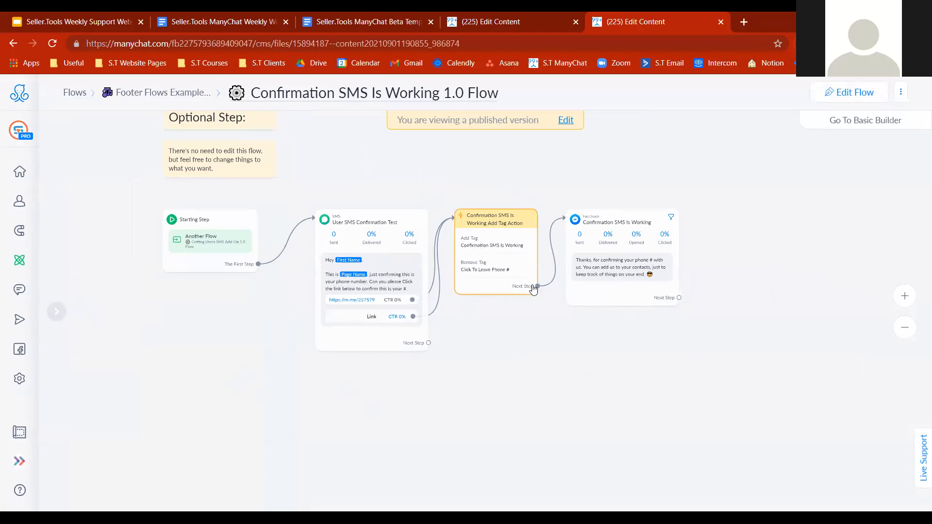
pyautogui.click(610, 268)
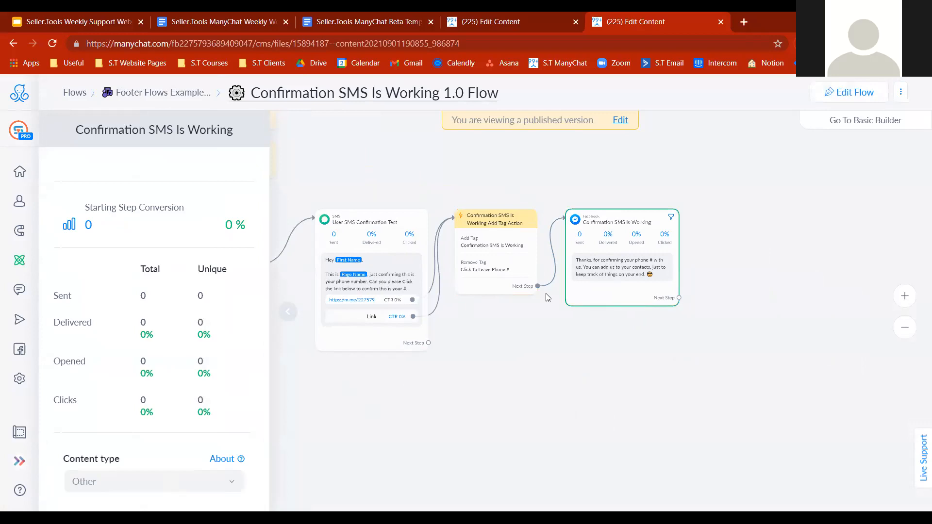
pyautogui.click(288, 312)
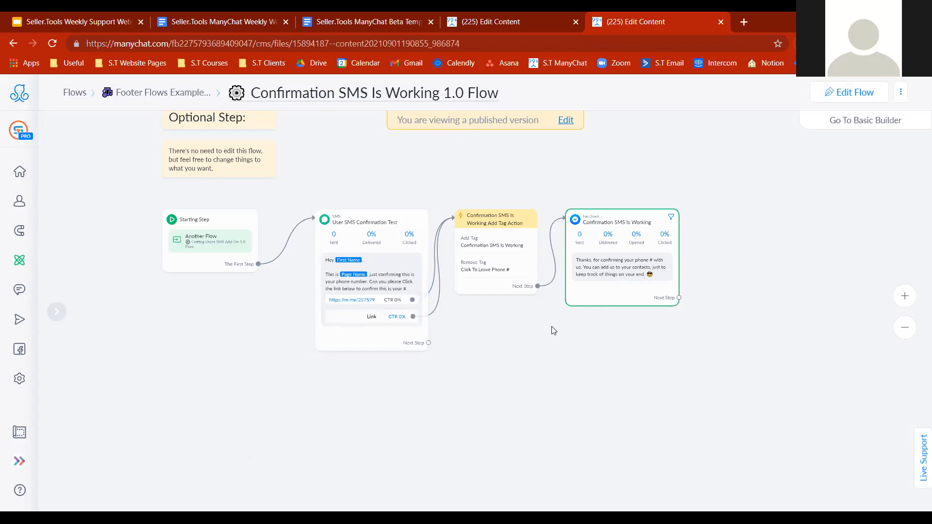
# Step: Open the Refer A Friend To Giveaway Program 5.0 Flow from the Footer Flows Examples folder
pyautogui.click(183, 97)
pyautogui.moveTo(918, 276); pyautogui.dragTo(919, 389)
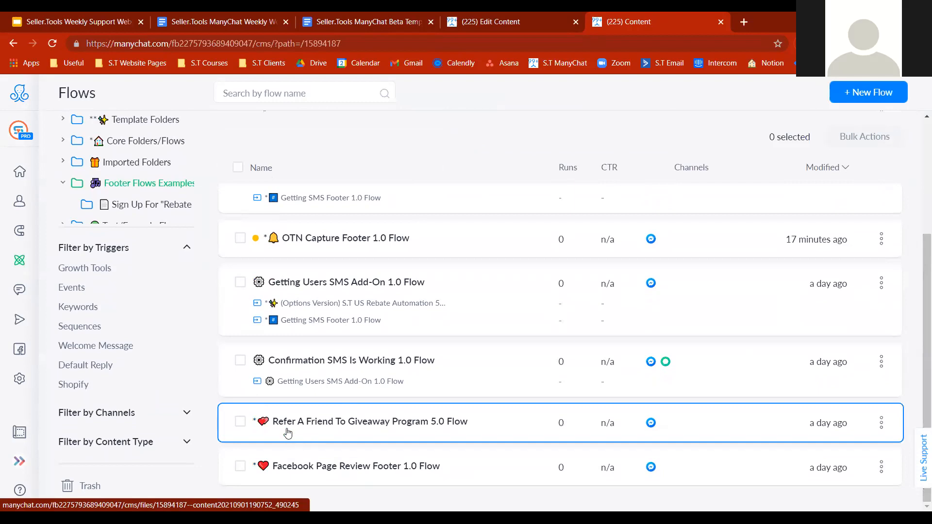
pyautogui.click(365, 428)
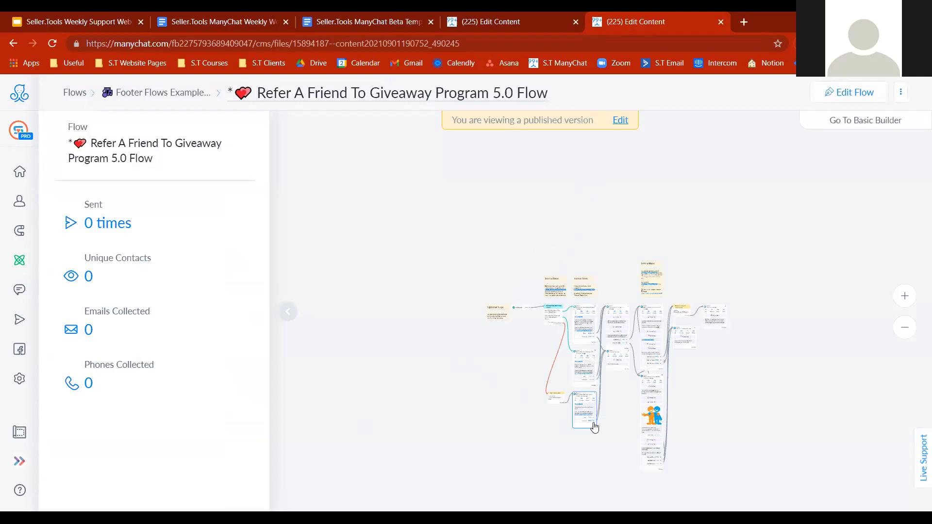
pyautogui.moveTo(739, 441); pyautogui.dragTo(624, 414)
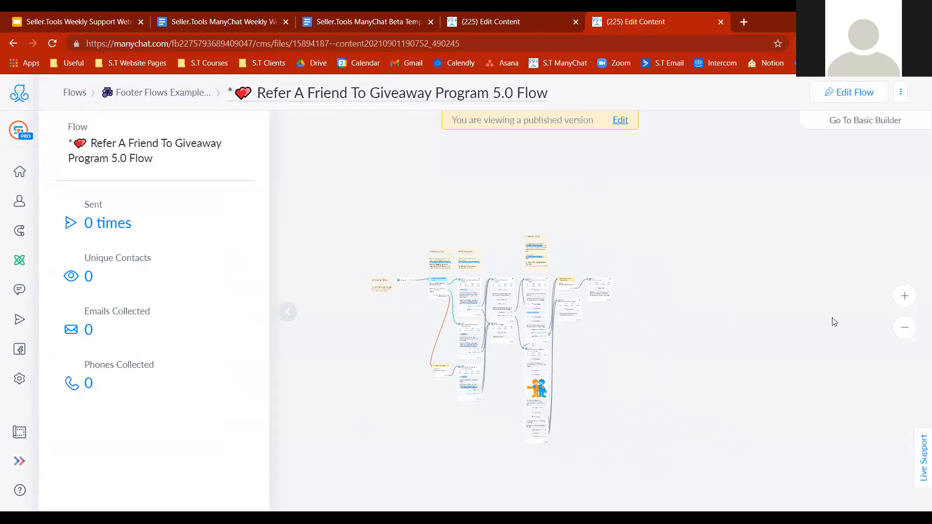
# Step: Examine the Refer A Friend First Content Type condition and the instruction notes above the flow's first messages
pyautogui.click(906, 296)
pyautogui.click(906, 296)
pyautogui.click(906, 296)
pyautogui.click(296, 306)
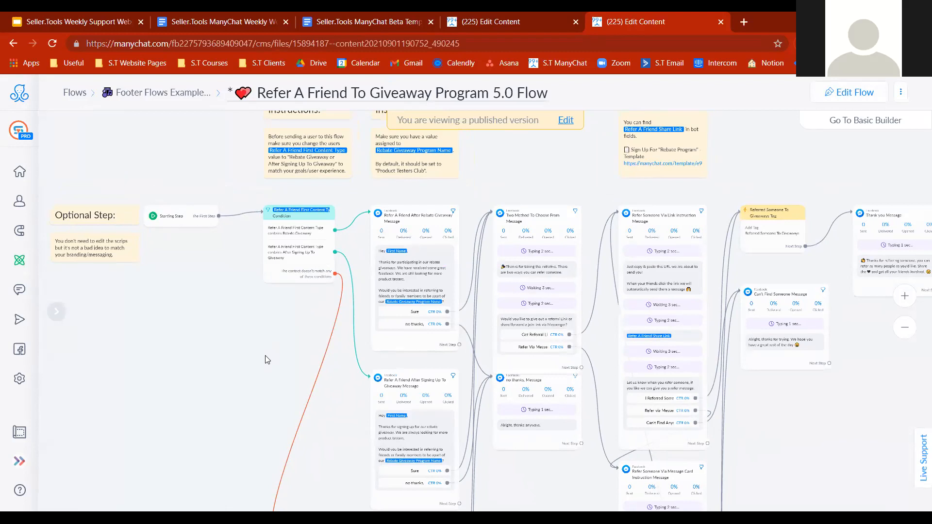
pyautogui.moveTo(232, 330); pyautogui.dragTo(310, 379)
pyautogui.moveTo(576, 180); pyautogui.dragTo(688, 237)
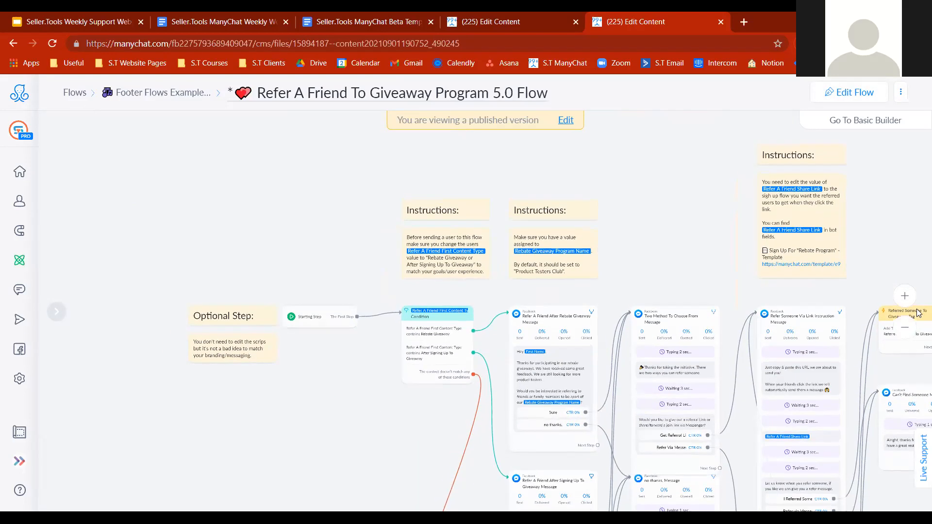
# Step: Examine the Rebate Giveaway and After Signing Up To Giveaway branches of the content-type condition and the messages they lead to
pyautogui.click(906, 297)
pyautogui.moveTo(535, 290); pyautogui.dragTo(537, 210)
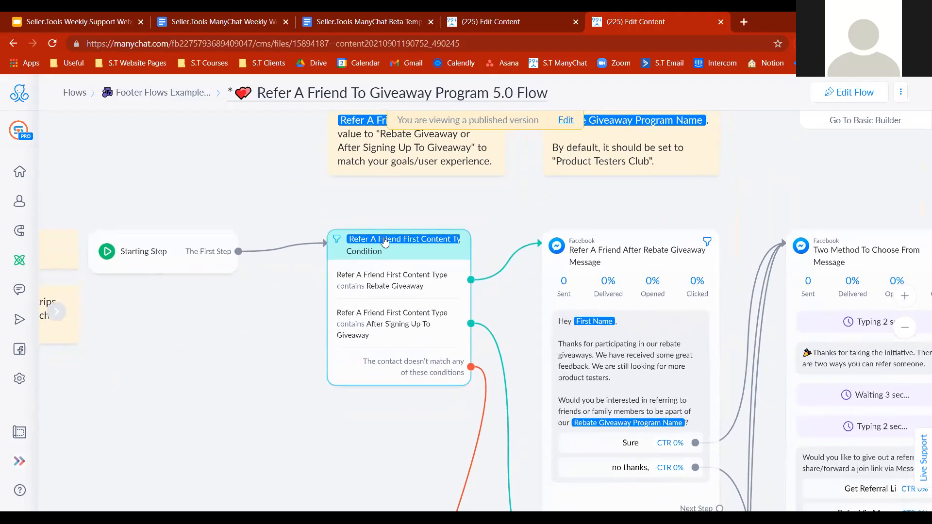
pyautogui.moveTo(387, 395); pyautogui.dragTo(347, 133)
pyautogui.moveTo(281, 270); pyautogui.dragTo(287, 437)
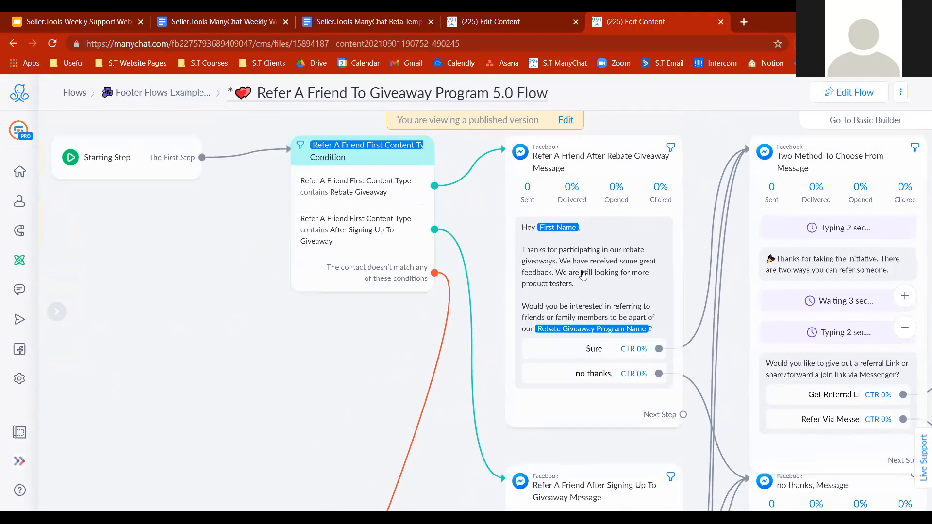
pyautogui.moveTo(323, 387); pyautogui.dragTo(319, 174)
pyautogui.scroll(5, 481, 425)
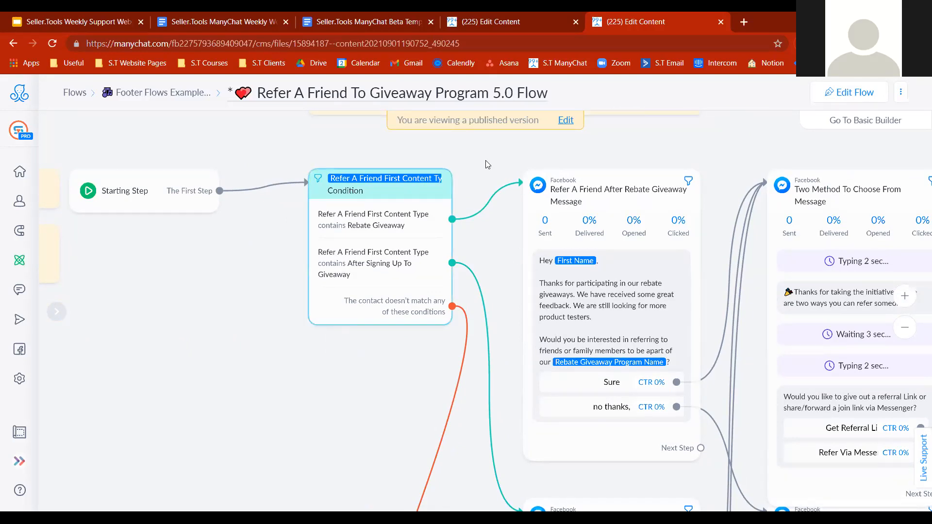
pyautogui.moveTo(350, 444); pyautogui.dragTo(391, 400)
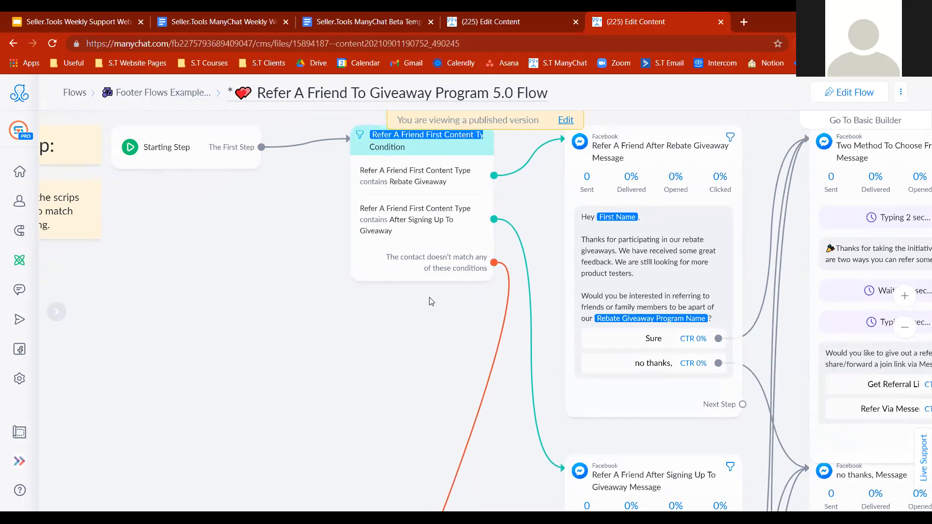
# Step: Switch back to the rebate automation flow and add a Smart Delay as the next step of the Link Based Rebate Message
pyautogui.click(512, 28)
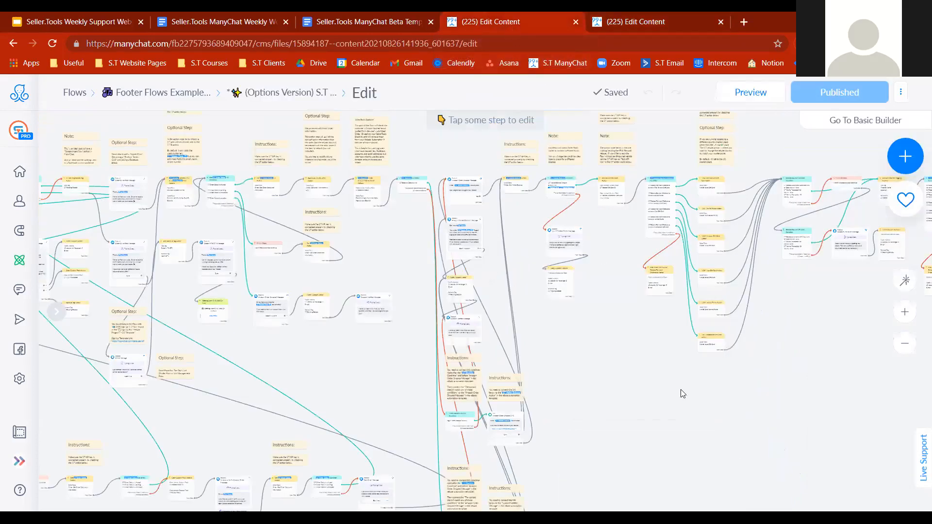
pyautogui.moveTo(480, 422); pyautogui.dragTo(456, 443)
pyautogui.moveTo(587, 346); pyautogui.dragTo(542, 362)
pyautogui.click(906, 310)
pyautogui.moveTo(605, 360); pyautogui.dragTo(527, 407)
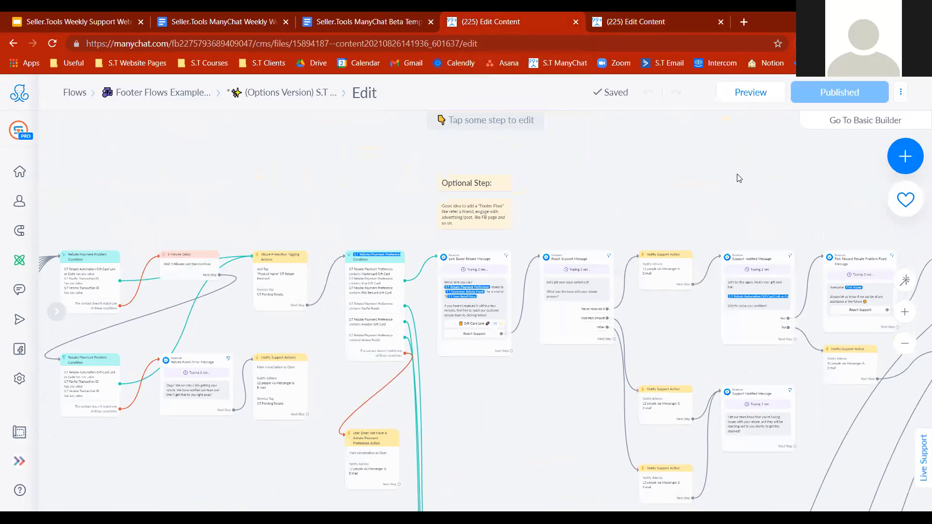
pyautogui.click(511, 351)
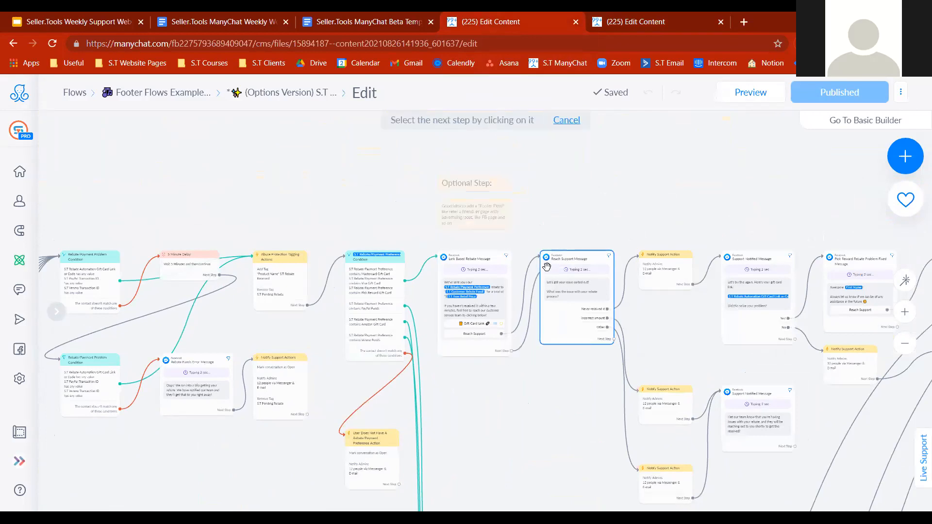
pyautogui.click(597, 140)
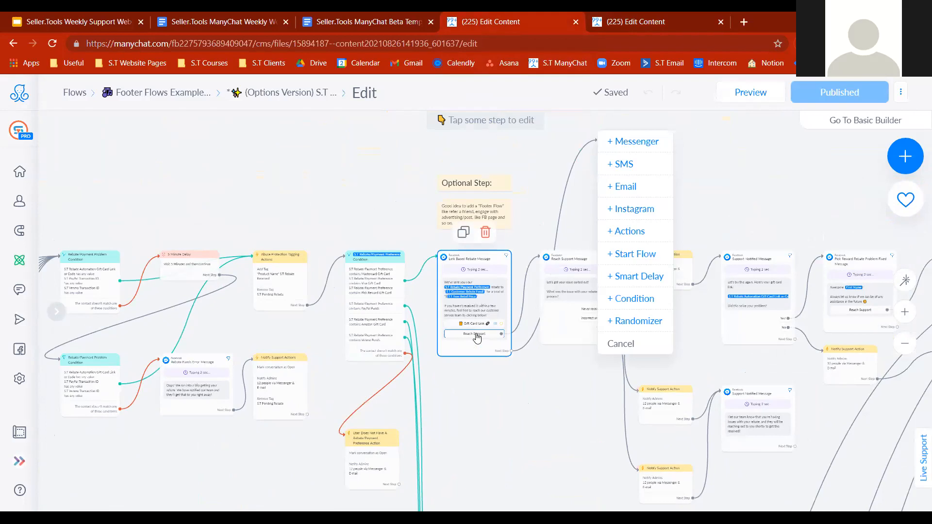
pyautogui.click(621, 280)
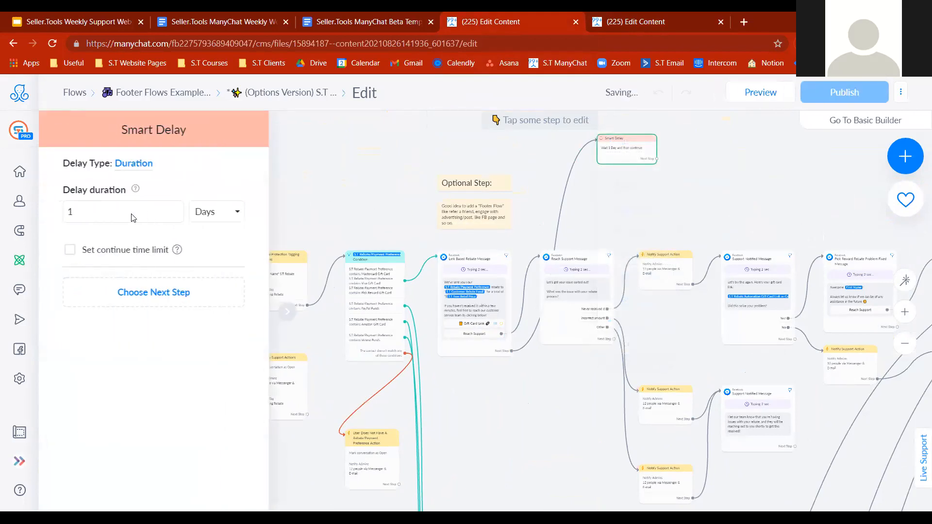
# Step: Set the Smart Delay duration to 23 days and place the block above the Reach Support Message
pyautogui.click(127, 217)
pyautogui.press('BackSpace')
pyautogui.write('23')
pyautogui.click(614, 231)
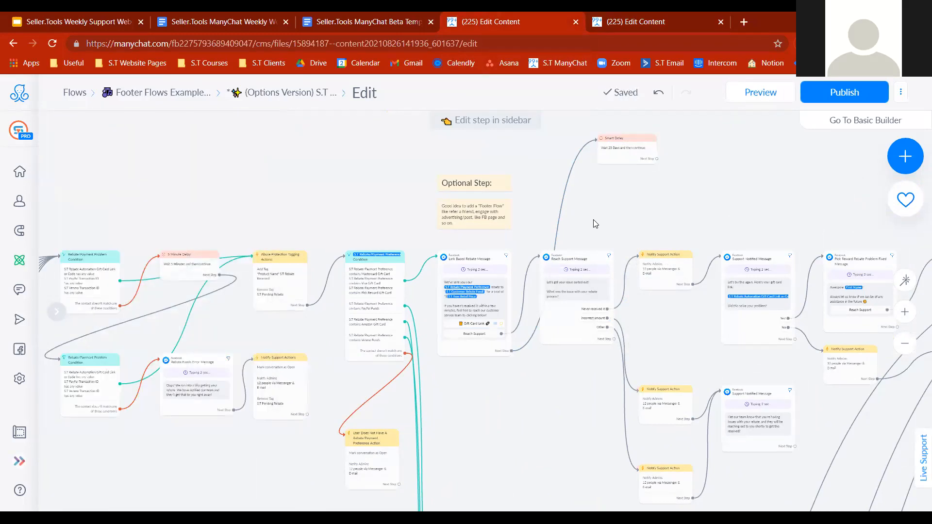
pyautogui.moveTo(624, 162); pyautogui.dragTo(570, 159)
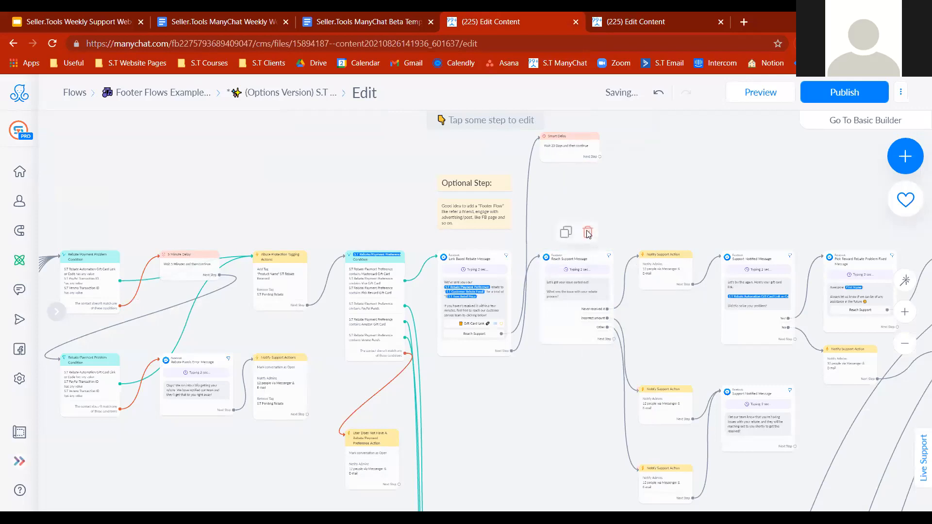
# Step: Look over the link-based and PayPal rebate branches and their optional footer notes around the Smart Delay
pyautogui.rightClick(549, 396)
pyautogui.click(516, 435)
pyautogui.scroll(-6, 522, 238)
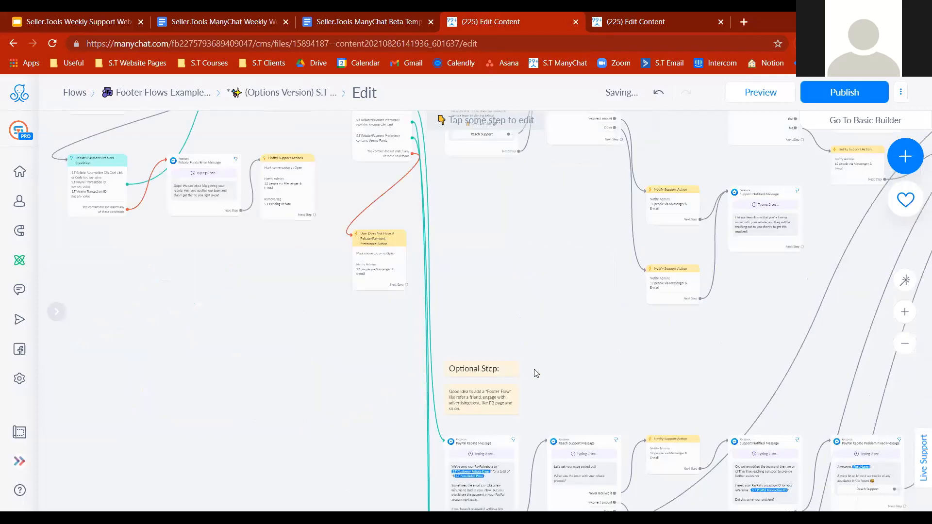
pyautogui.moveTo(604, 197); pyautogui.dragTo(552, 444)
pyautogui.moveTo(474, 378); pyautogui.dragTo(478, 487)
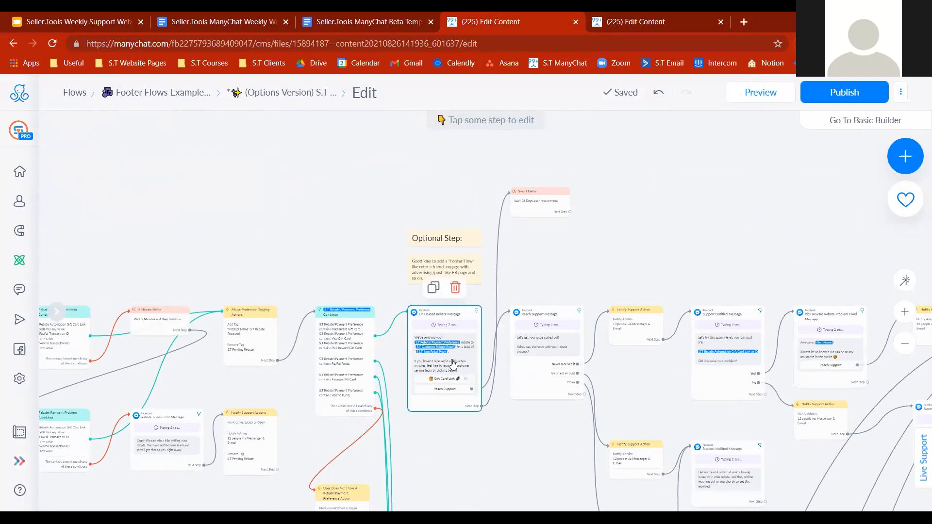
pyautogui.rightClick(598, 229)
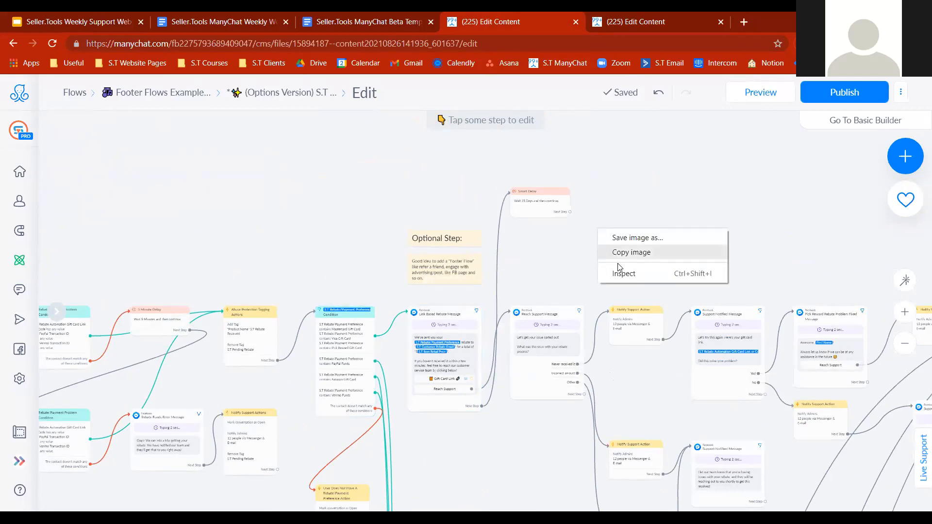
pyautogui.moveTo(567, 278); pyautogui.dragTo(570, 246)
pyautogui.moveTo(534, 163)
pyautogui.mouseDown()
pyautogui.moveTo(537, 180)
pyautogui.moveTo(533, 162)
pyautogui.mouseUp()
pyautogui.scroll(-3, 561, 228)
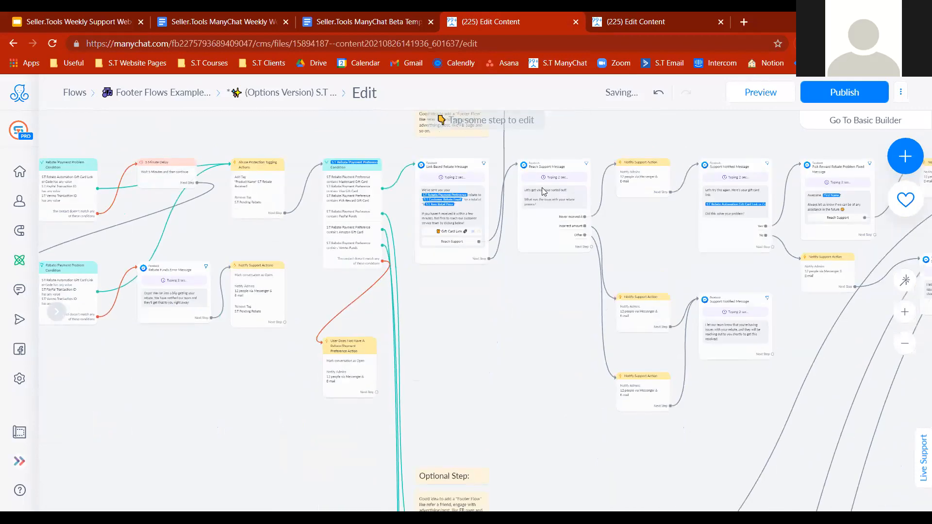
# Step: Connect the next step of the PayPal Rebate Message to the 23-day Smart Delay
pyautogui.moveTo(523, 305); pyautogui.dragTo(442, 102)
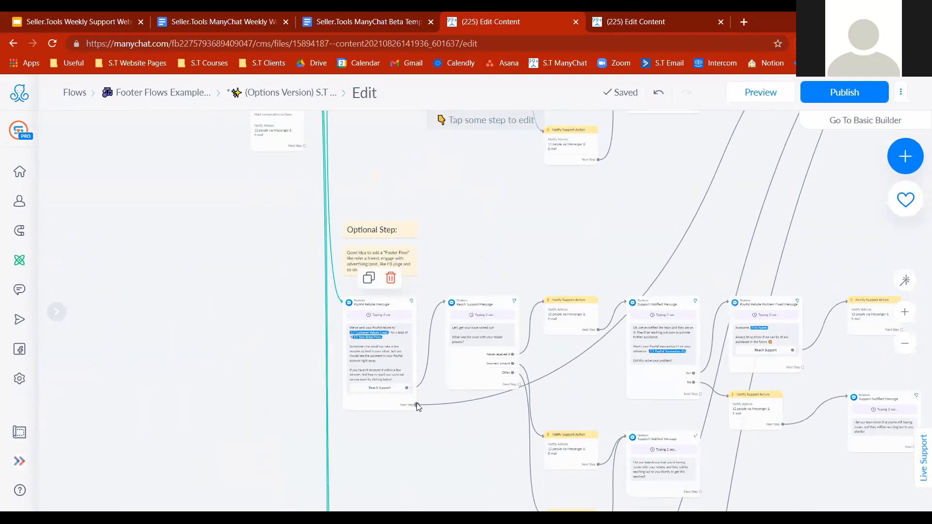
pyautogui.click(417, 404)
pyautogui.moveTo(509, 161); pyautogui.dragTo(489, 416)
pyautogui.moveTo(463, 182); pyautogui.dragTo(427, 256)
pyautogui.click(418, 141)
pyautogui.moveTo(434, 427); pyautogui.dragTo(453, 361)
pyautogui.moveTo(377, 231)
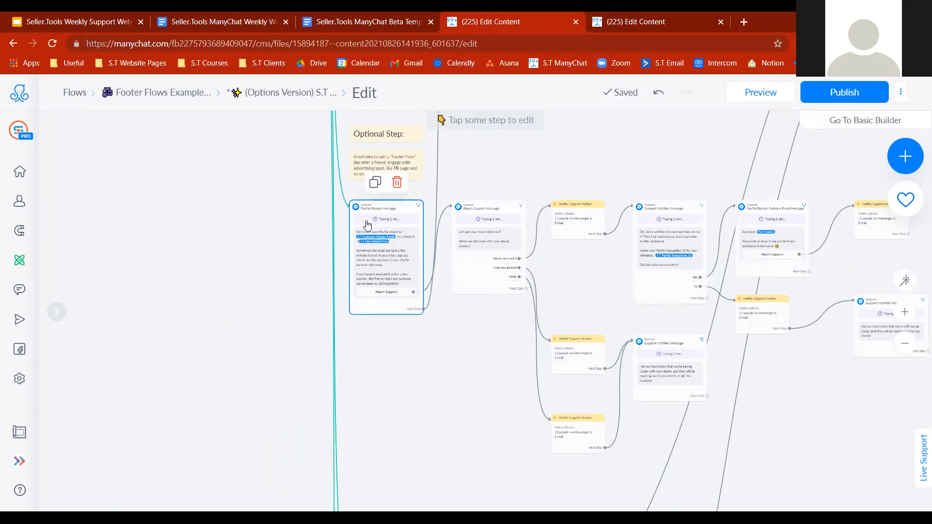
pyautogui.click(368, 226)
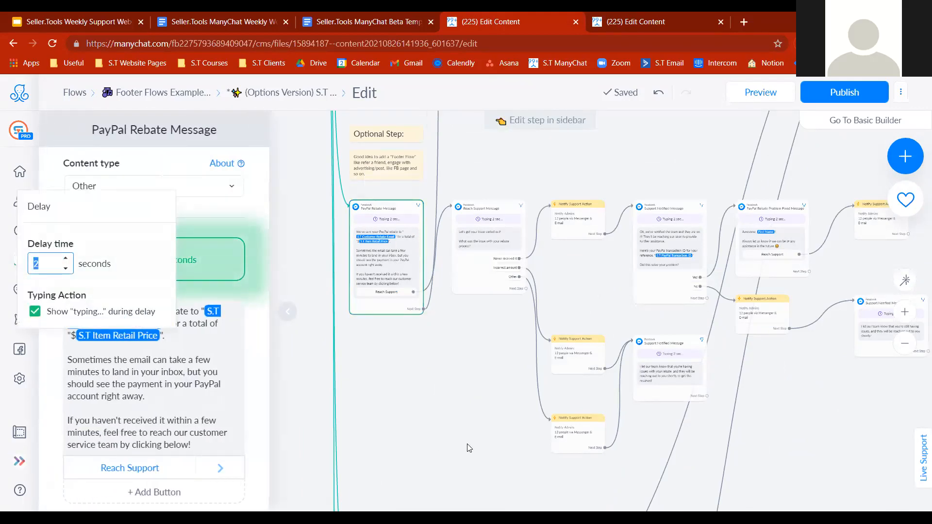
pyautogui.click(467, 448)
# Step: Connect the next step of the Venmo Rebate Message to the 23-day Smart Delay
pyautogui.scroll(-5, 466, 444)
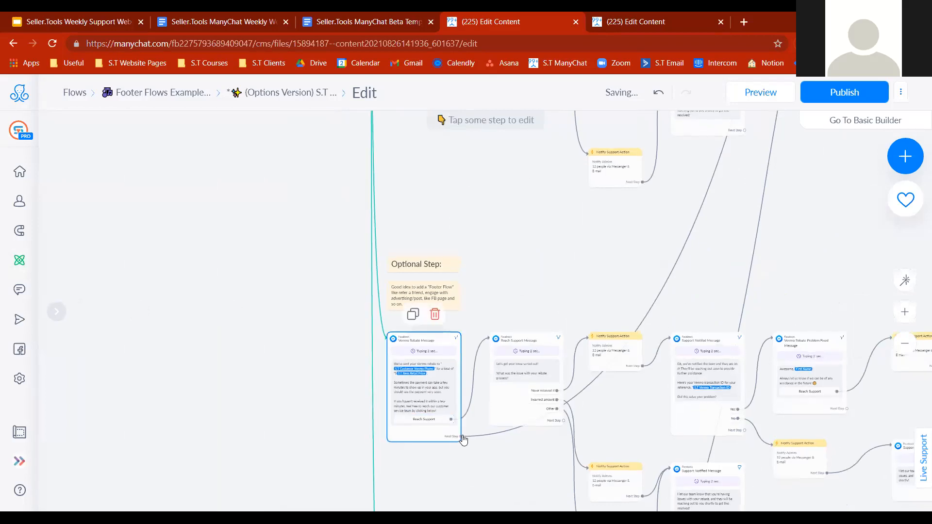
pyautogui.click(461, 436)
pyautogui.scroll(-10, 491, 423)
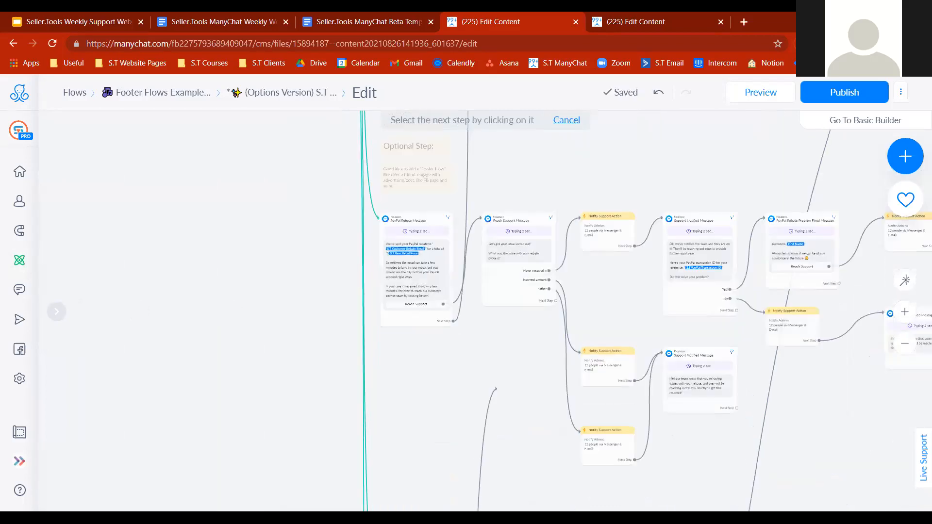
pyautogui.scroll(8, 493, 401)
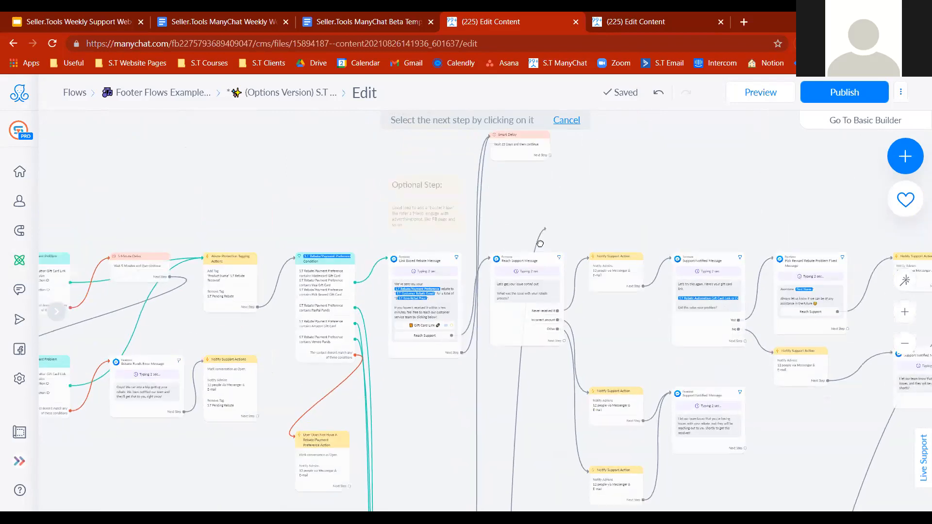
pyautogui.moveTo(540, 244); pyautogui.dragTo(530, 270)
pyautogui.click(488, 179)
# Step: Connect the next step of the Amazon Rebate Message to the 23-day Smart Delay
pyautogui.moveTo(515, 429); pyautogui.dragTo(538, 169)
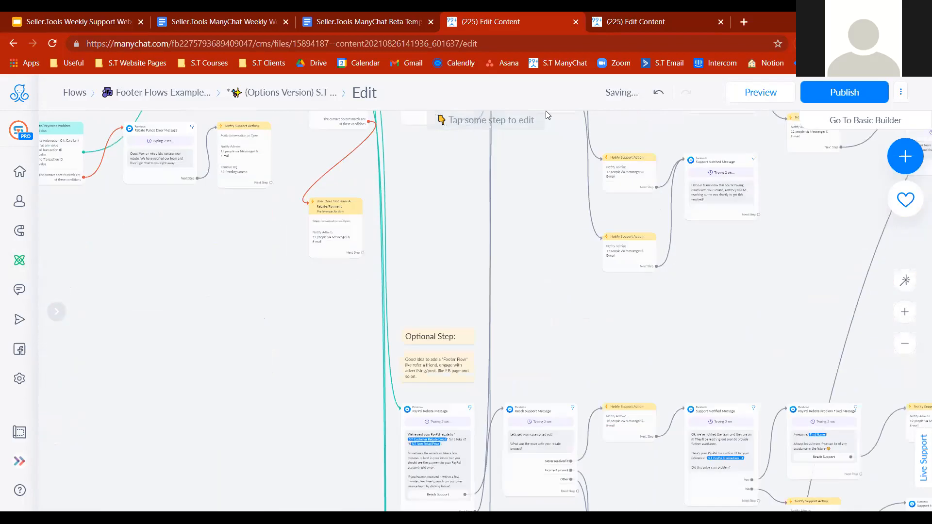
pyautogui.moveTo(536, 402); pyautogui.dragTo(507, 156)
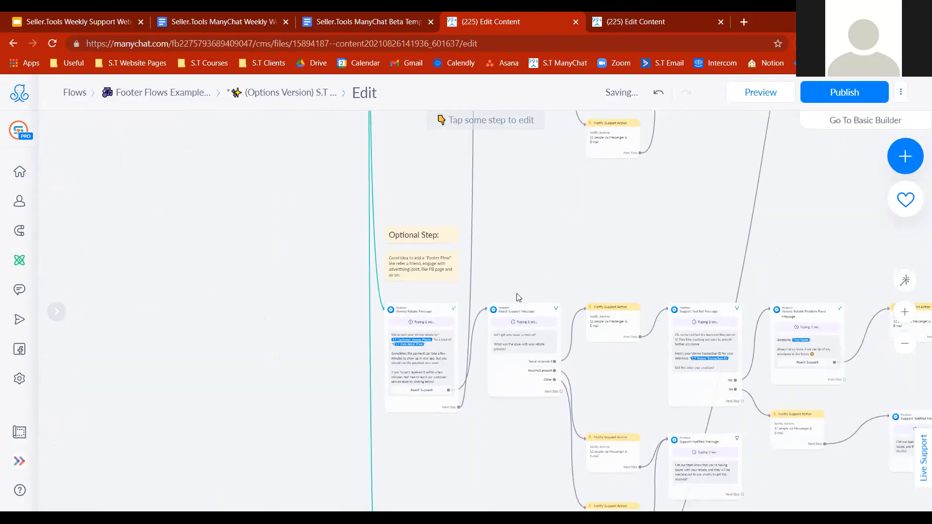
pyautogui.scroll(5, 518, 272)
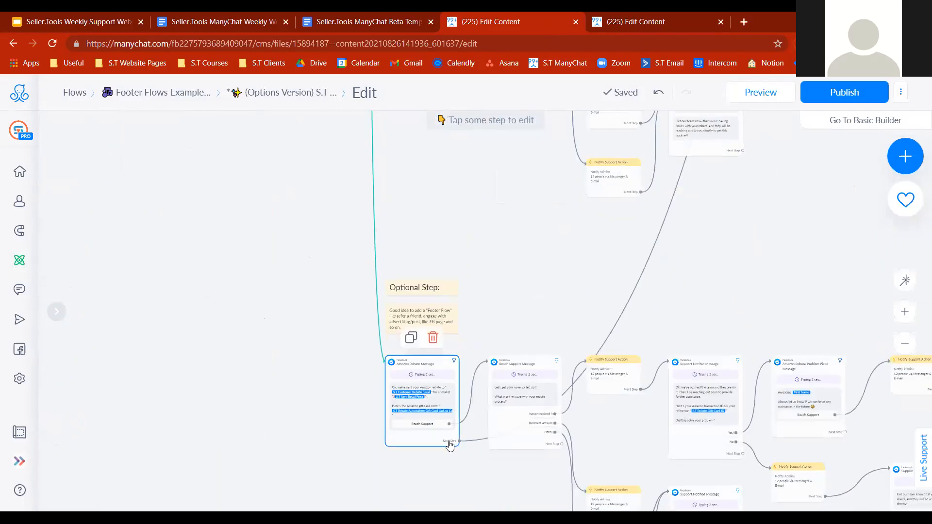
pyautogui.click(457, 442)
pyautogui.scroll(3, 483, 229)
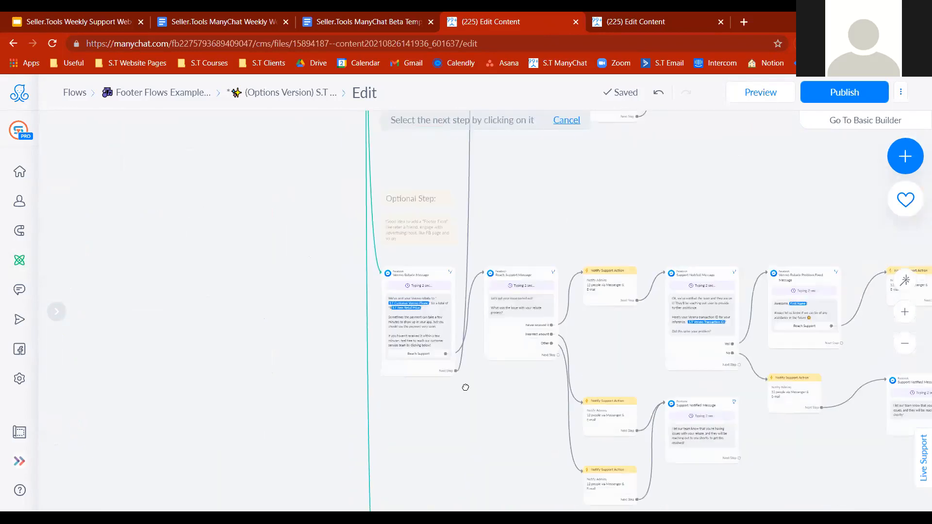
pyautogui.moveTo(505, 224); pyautogui.dragTo(501, 478)
pyautogui.moveTo(482, 234); pyautogui.dragTo(510, 486)
pyautogui.moveTo(520, 257); pyautogui.dragTo(546, 508)
pyautogui.click(553, 145)
# Step: Add an Actions step after the Smart Delay containing a Set Custom Field action
pyautogui.moveTo(631, 183); pyautogui.dragTo(556, 316)
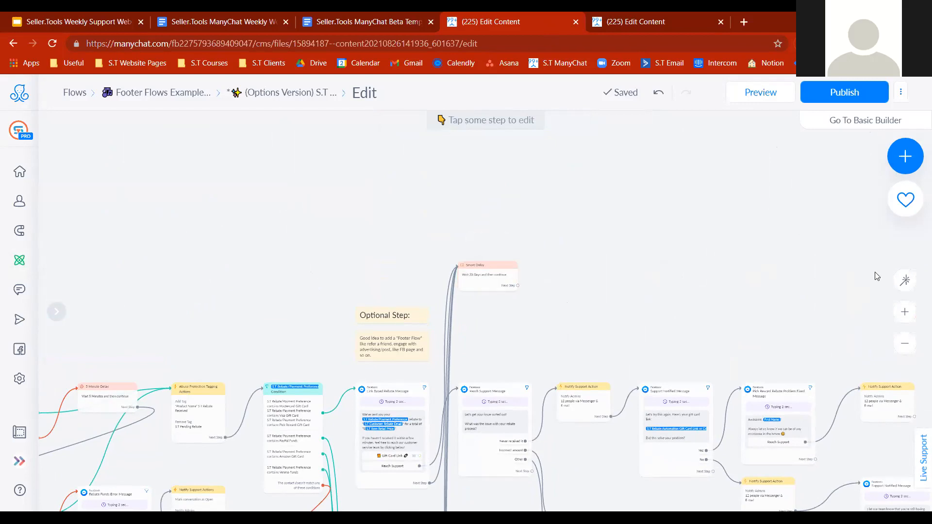
pyautogui.click(905, 312)
pyautogui.moveTo(551, 260); pyautogui.dragTo(609, 215)
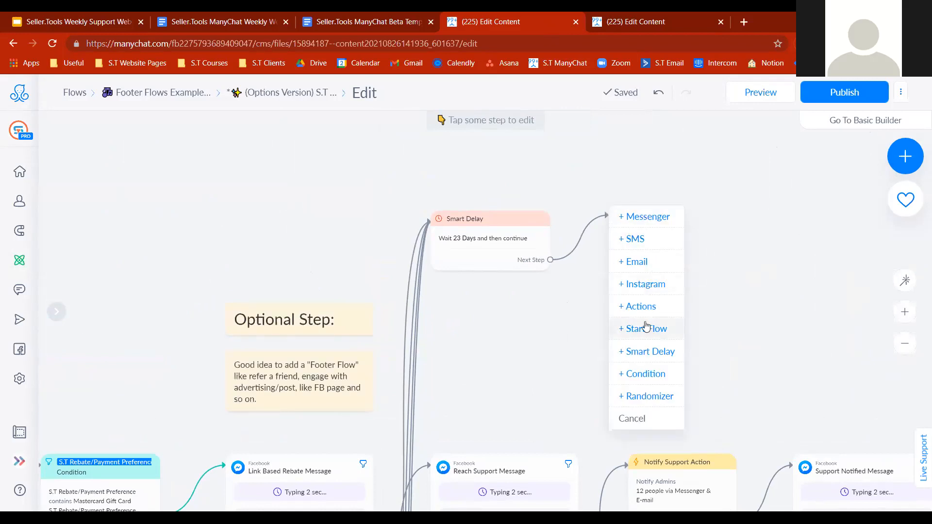
pyautogui.click(648, 307)
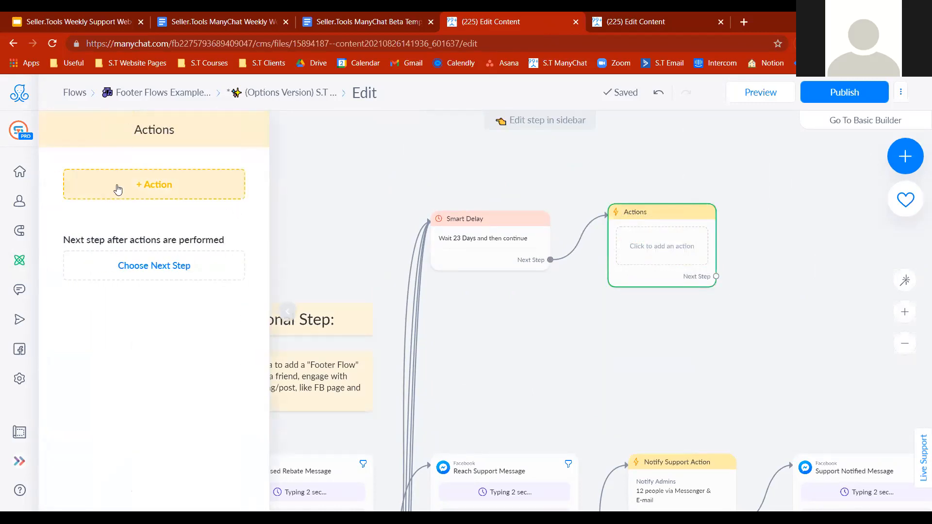
pyautogui.click(118, 189)
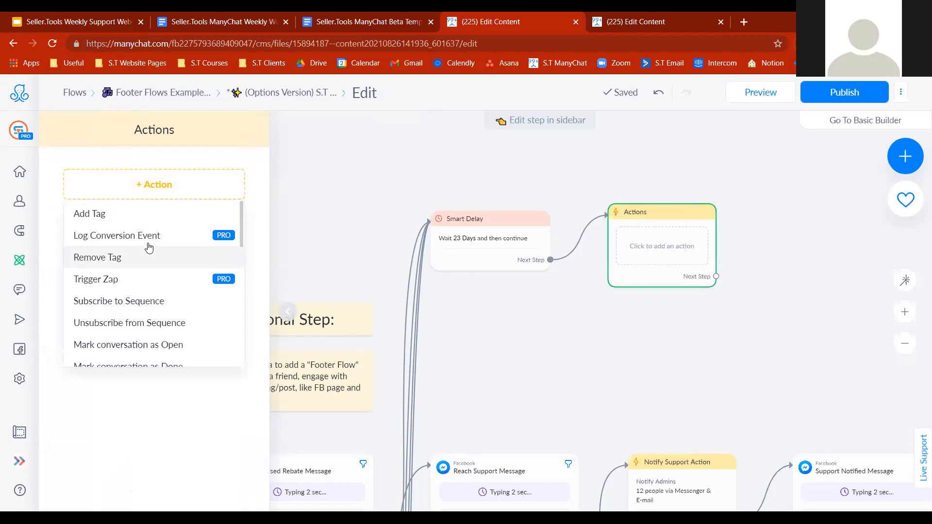
pyautogui.scroll(-3, 147, 247)
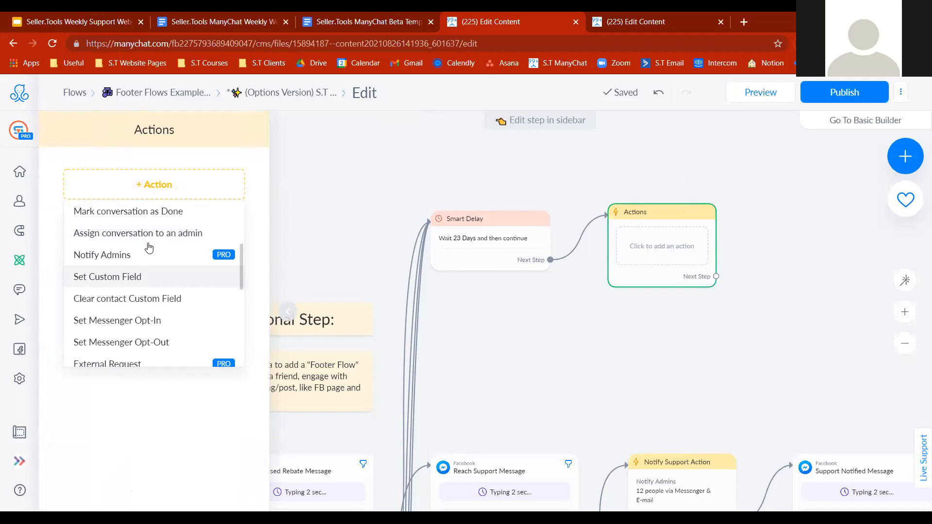
pyautogui.press('Return')
# Step: Set the action's custom field to Refer A Friend First Content Type, copying the field name from the Refer A Friend flow's condition
pyautogui.click(622, 17)
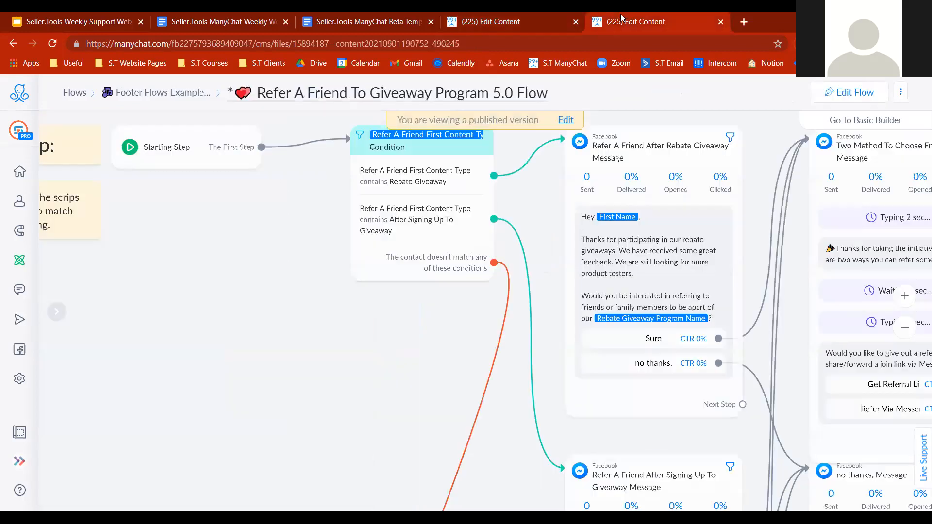
pyautogui.click(445, 220)
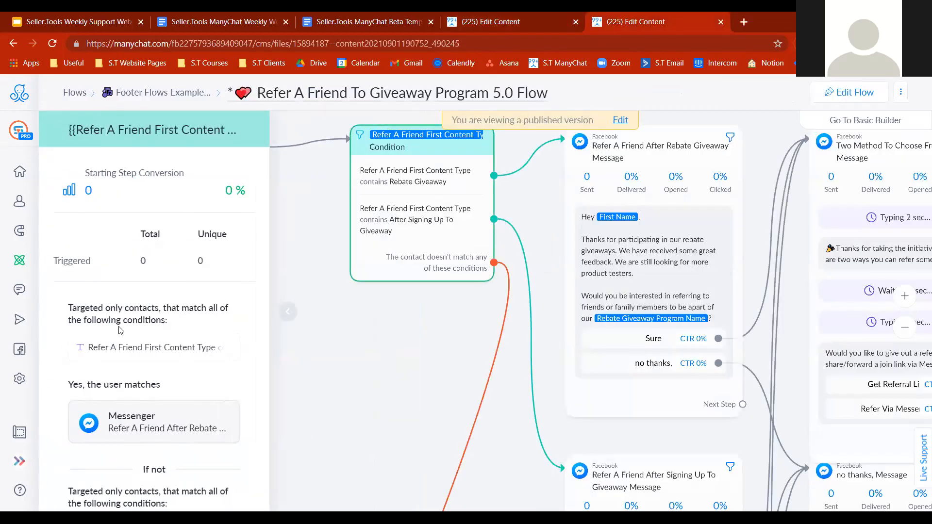
pyautogui.moveTo(89, 350); pyautogui.dragTo(194, 358)
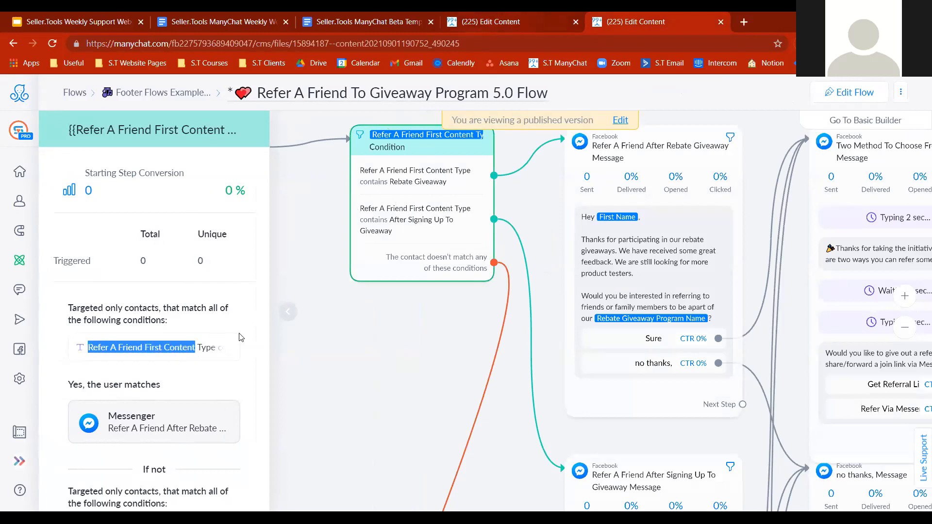
pyautogui.click(505, 20)
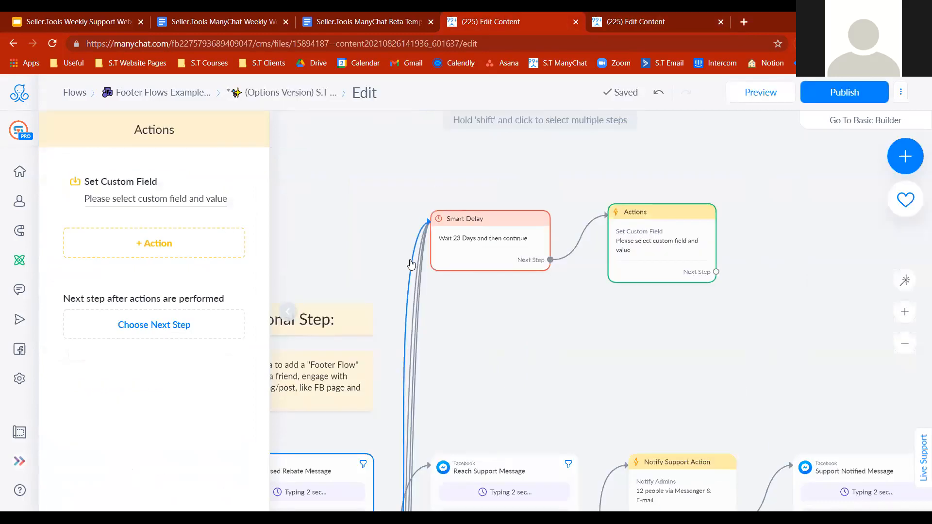
pyautogui.click(141, 200)
pyautogui.click(295, 208)
pyautogui.write('Refer A Friend First Content')
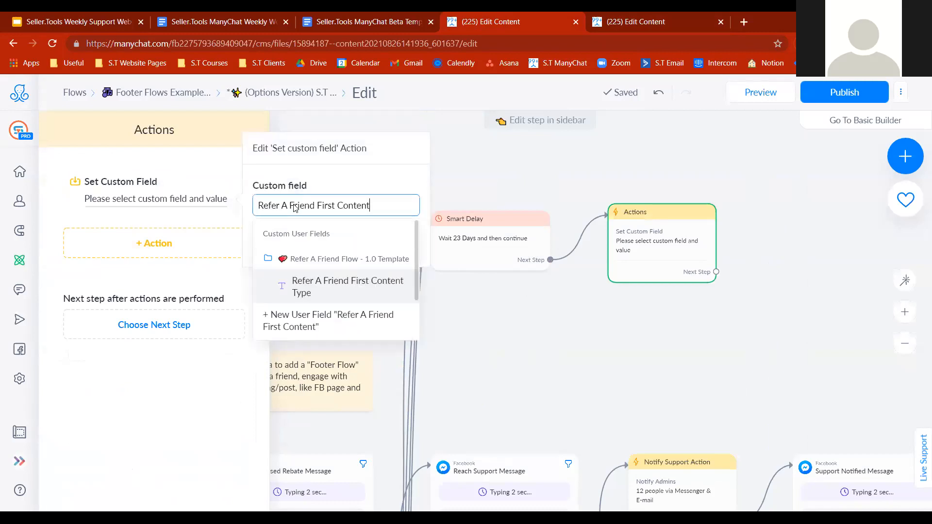
pyautogui.click(310, 291)
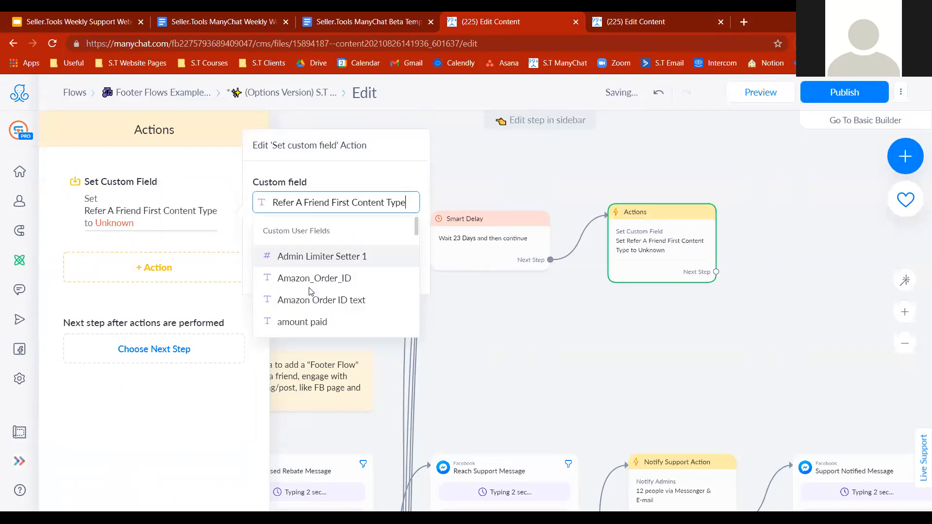
pyautogui.click(349, 174)
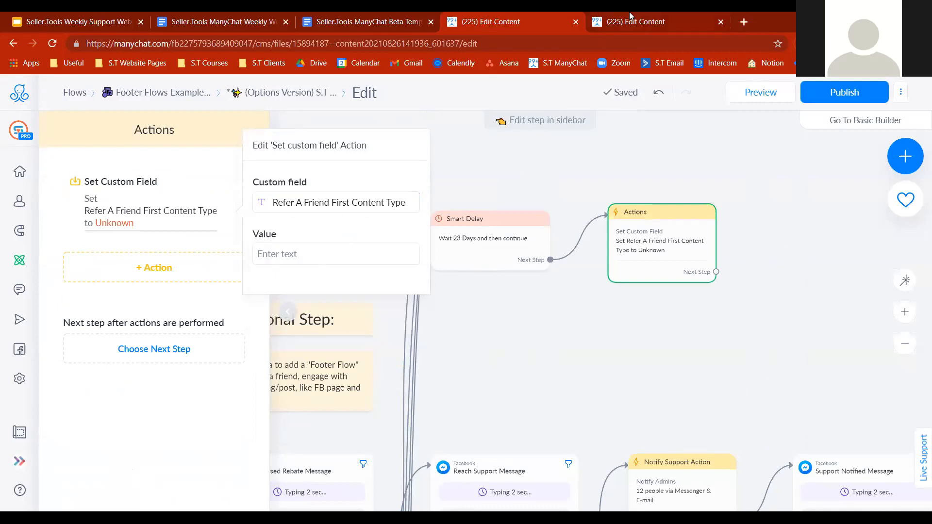
# Step: Check the Refer A Friend flow's condition and set the custom field's value to "Rebate Giveaway"
pyautogui.click(629, 15)
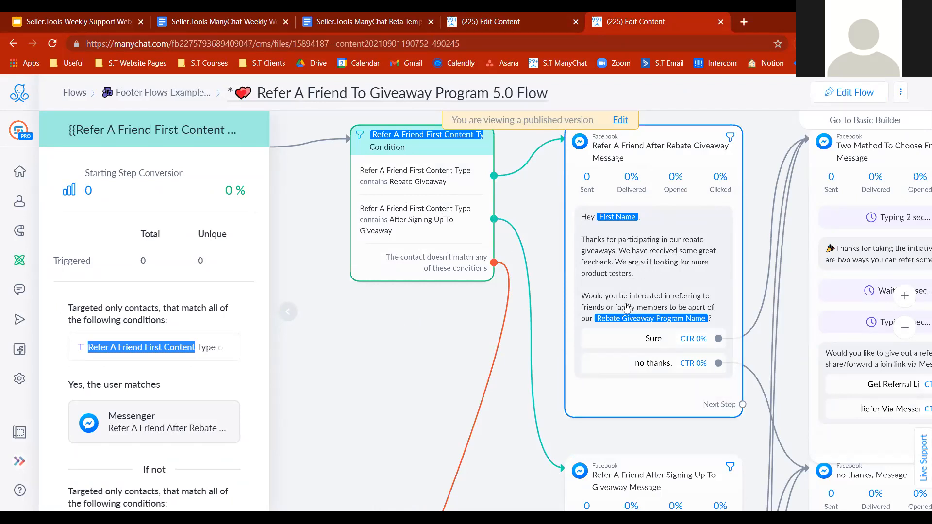
pyautogui.hotkey('ctrl', 'shift', 'Tab')
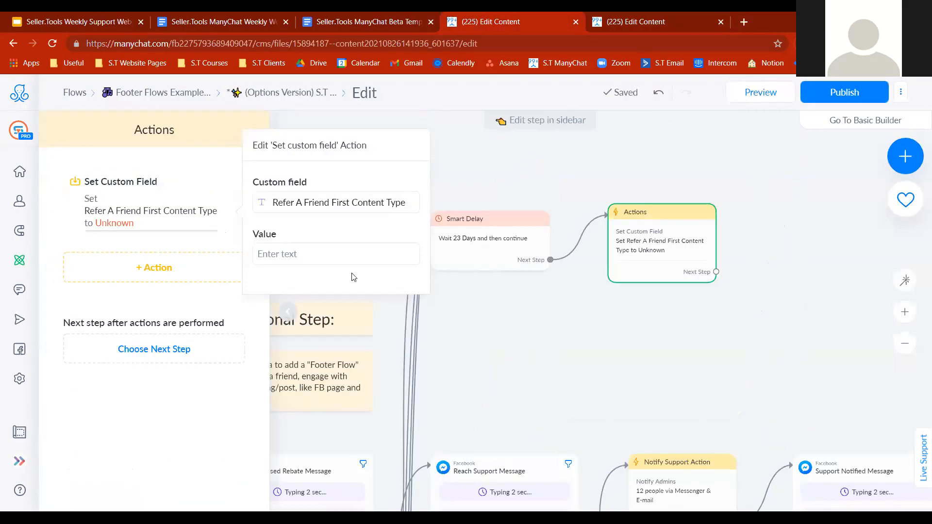
pyautogui.click(287, 257)
pyautogui.write('RebateGiveaway')
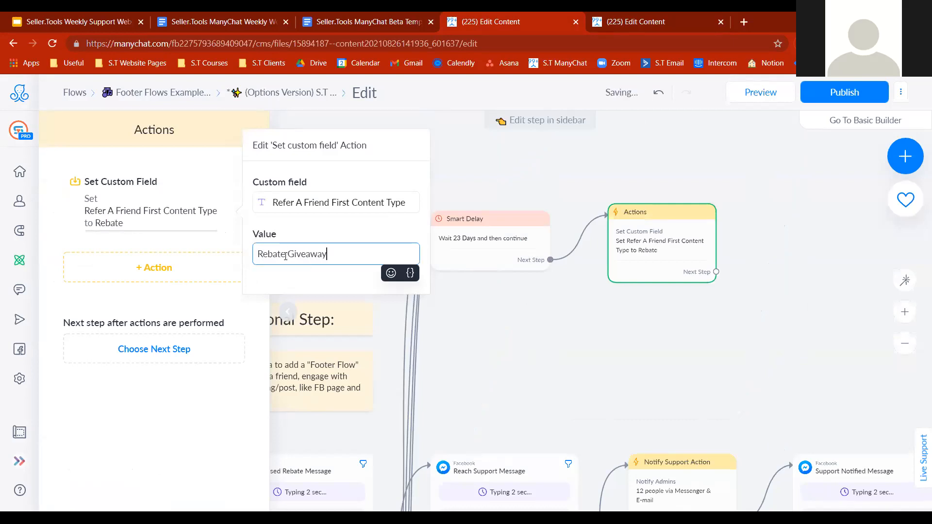
pyautogui.click(758, 328)
pyautogui.moveTo(757, 328); pyautogui.dragTo(641, 334)
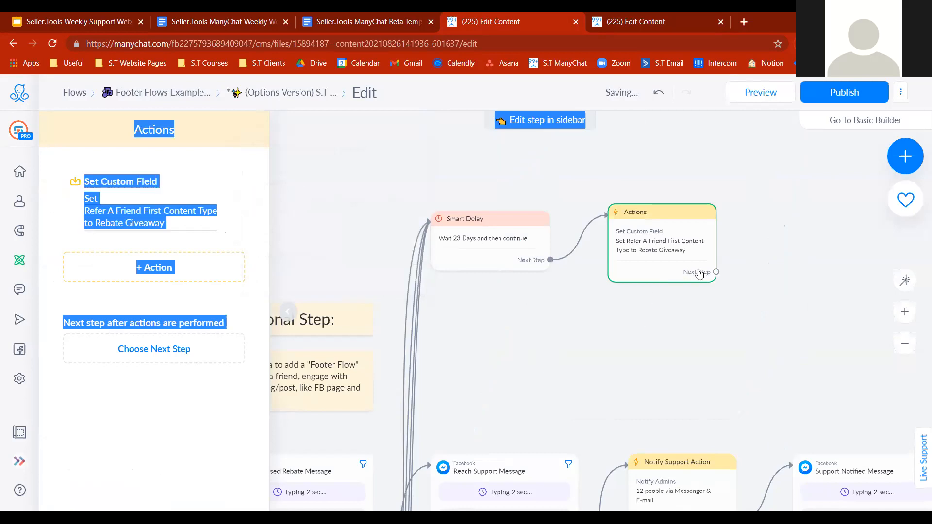
# Step: Add a Start Flow step after the Actions step and attach Refer A Friend To Giveaway Program 5.0 Flow from the Footer Flows Examples folder
pyautogui.click(717, 270)
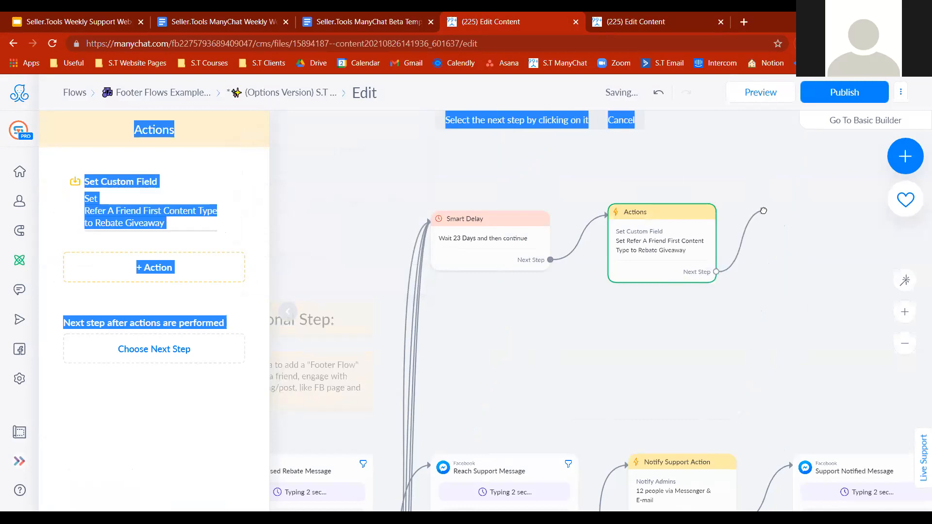
pyautogui.click(766, 215)
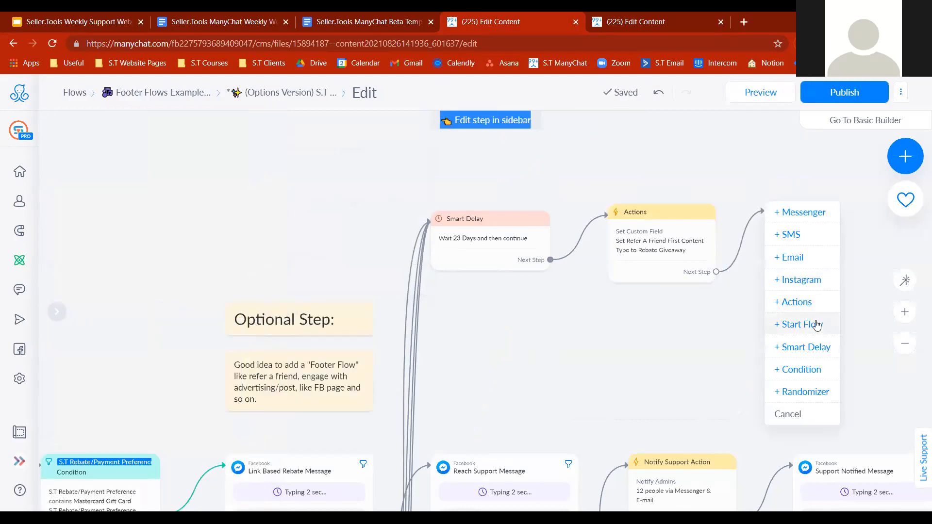
pyautogui.click(798, 329)
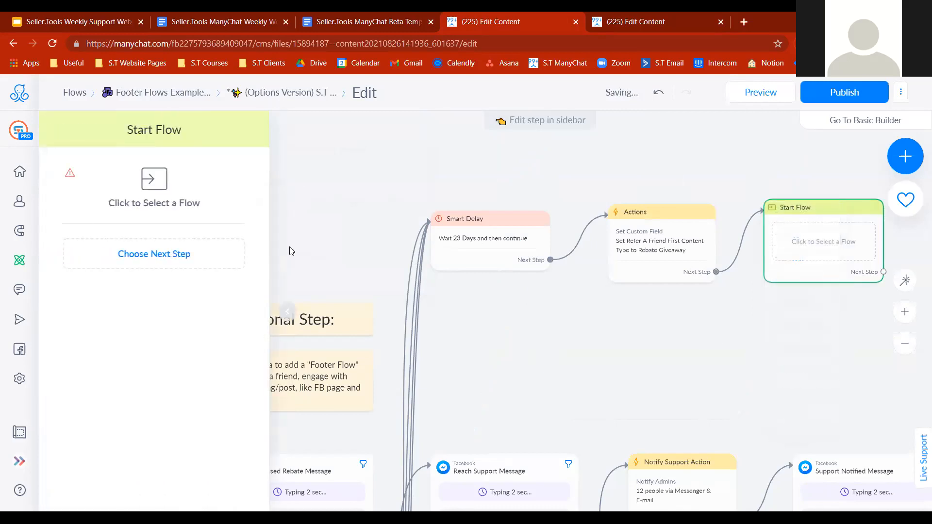
pyautogui.click(171, 206)
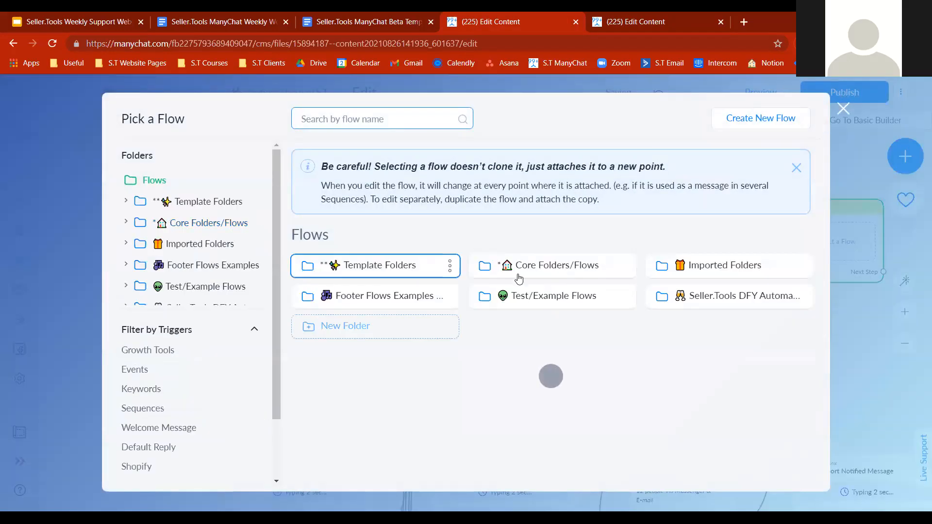
pyautogui.click(397, 299)
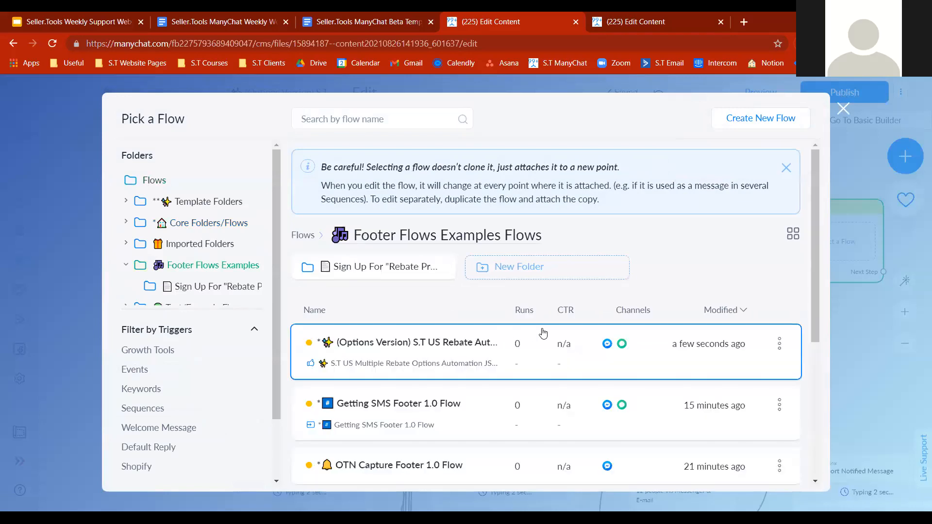
pyautogui.moveTo(816, 217); pyautogui.dragTo(818, 351)
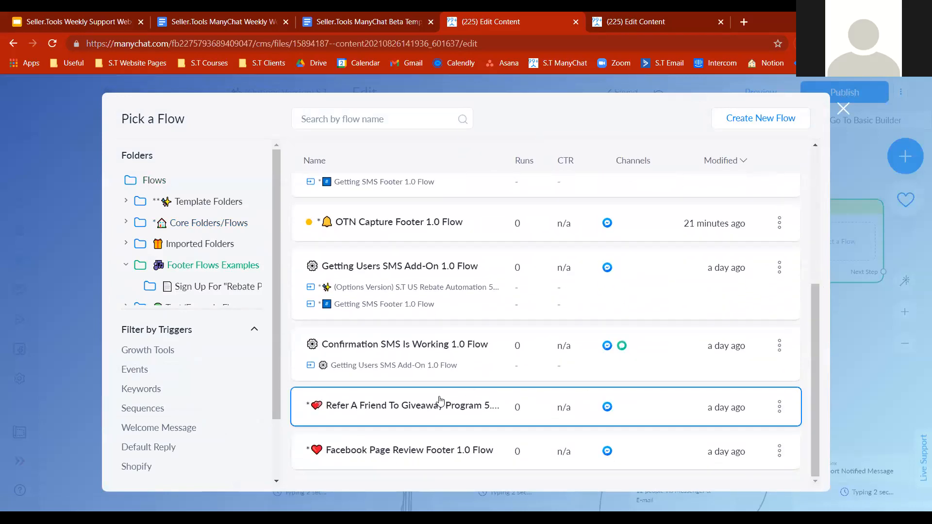
pyautogui.click(636, 462)
pyautogui.click(676, 465)
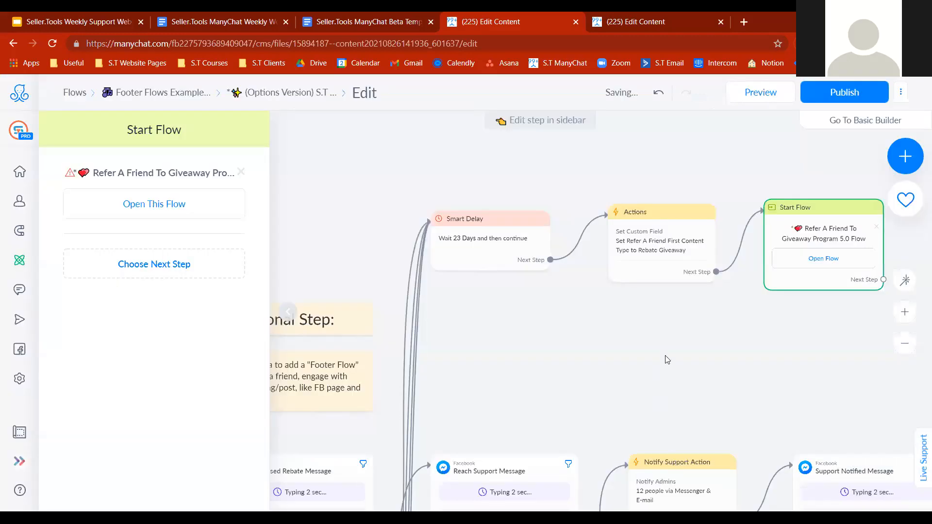
# Step: Review the footer branch on the canvas, examining the Link Based Rebate Message, the Actions step and the Start Flow step
pyautogui.click(905, 344)
pyautogui.click(905, 344)
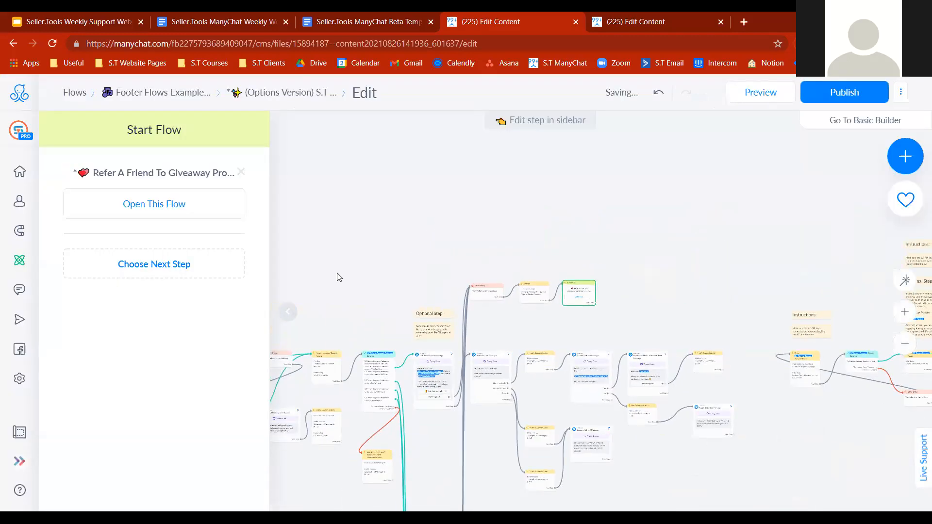
pyautogui.click(291, 309)
pyautogui.moveTo(468, 312); pyautogui.dragTo(320, 307)
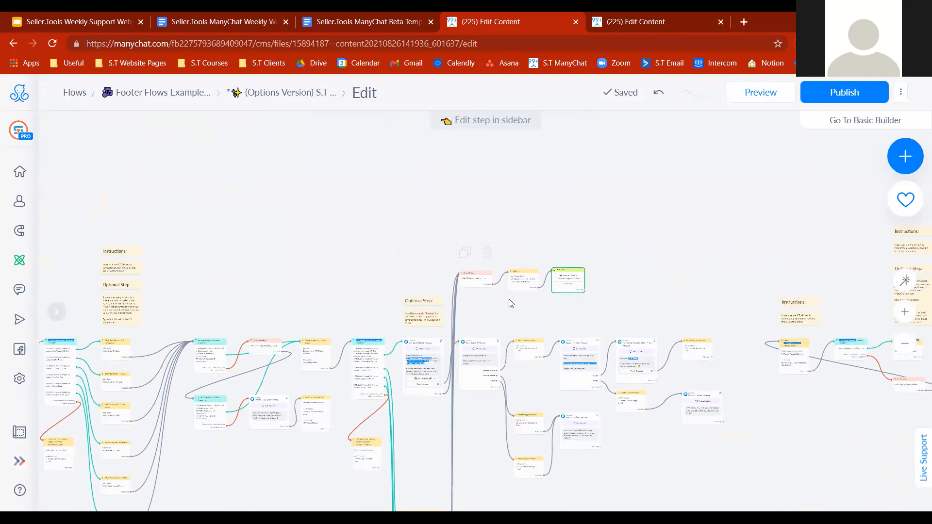
pyautogui.click(478, 289)
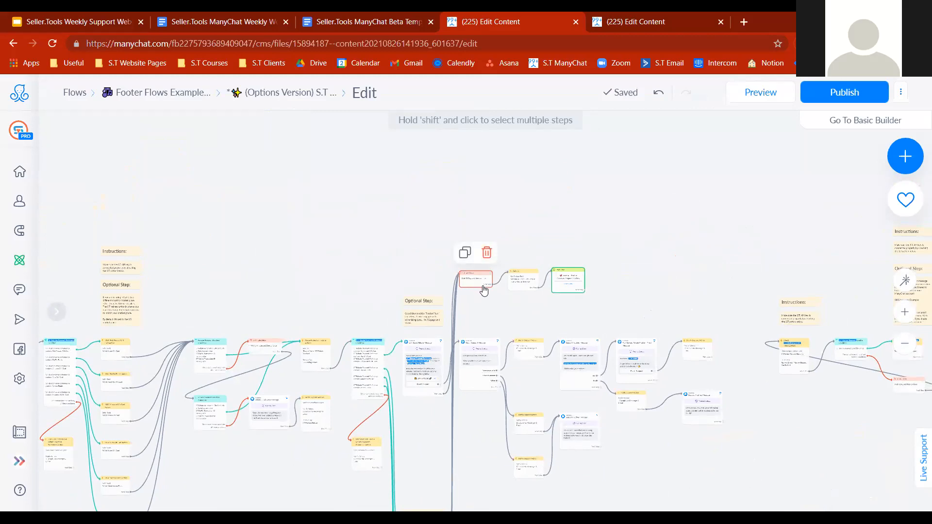
pyautogui.click(437, 388)
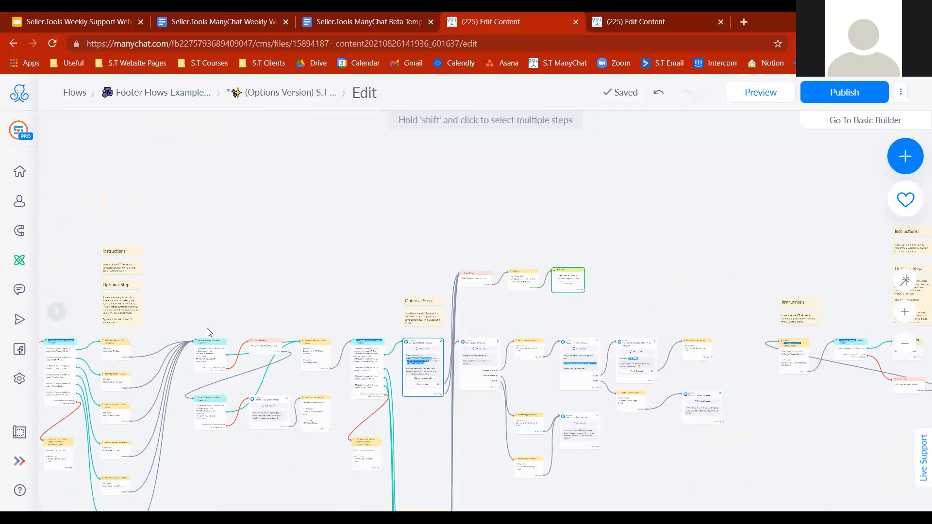
pyautogui.click(57, 311)
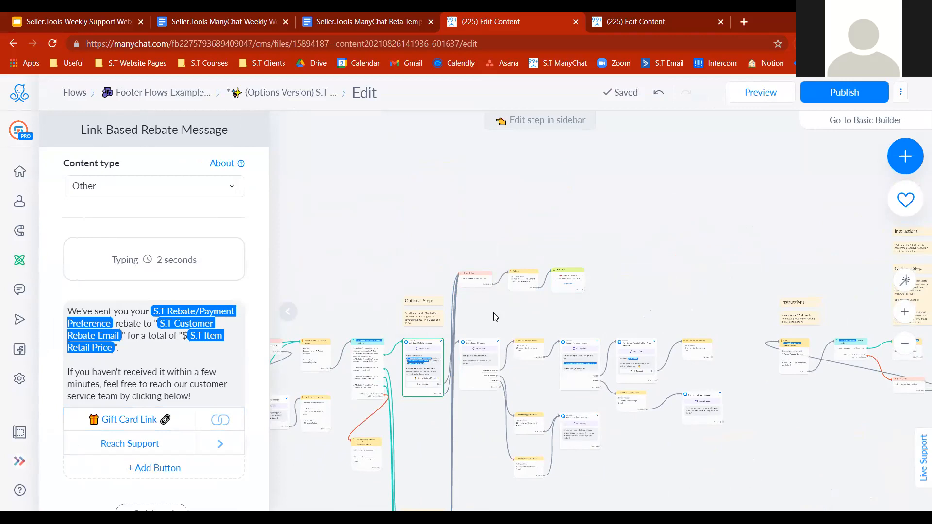
pyautogui.click(880, 335)
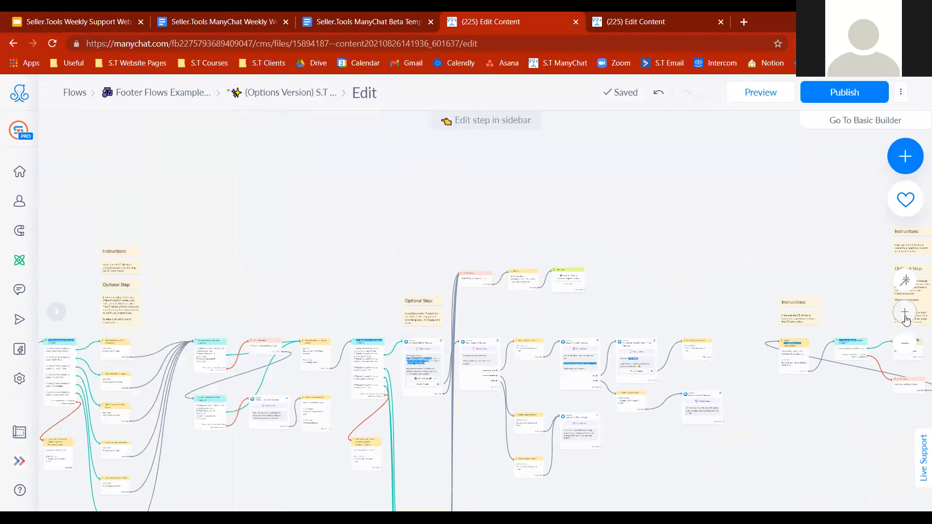
pyautogui.click(905, 312)
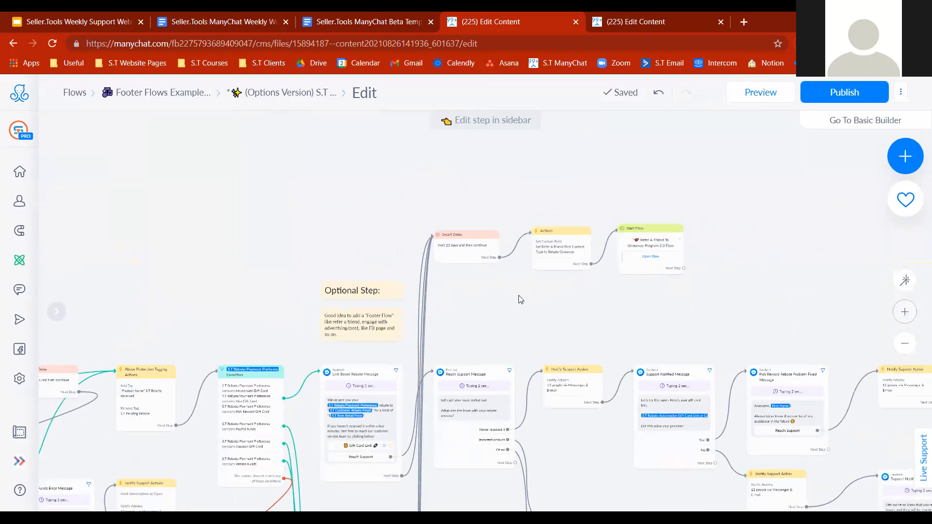
pyautogui.click(560, 255)
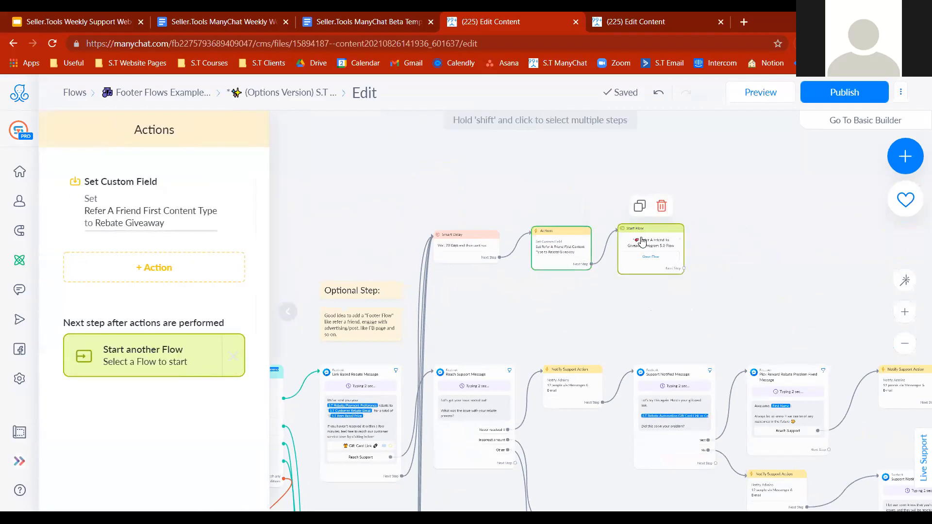
pyautogui.click(634, 260)
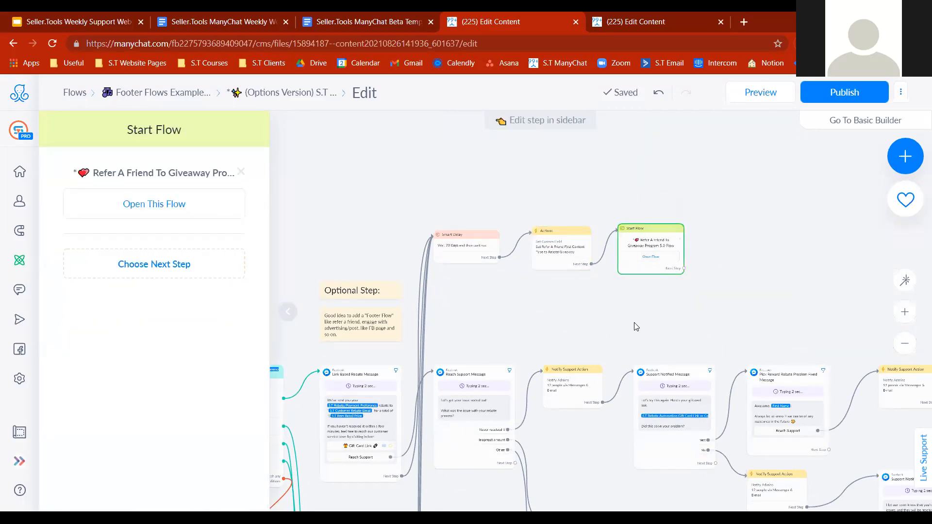
# Step: Connect the next step of the Refer A Friend Start Flow to the Check S.T Review Request Status Actions step
pyautogui.moveTo(635, 326); pyautogui.dragTo(518, 326)
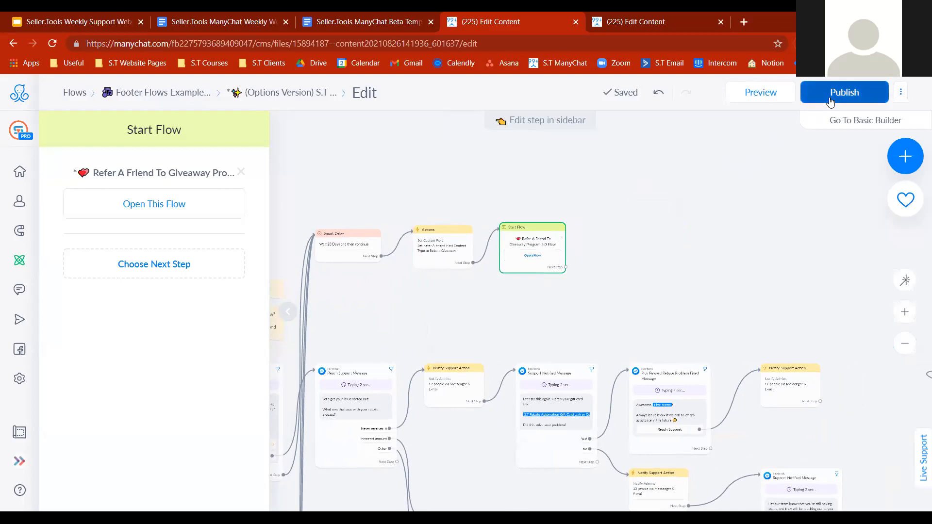
pyautogui.moveTo(807, 302); pyautogui.dragTo(668, 250)
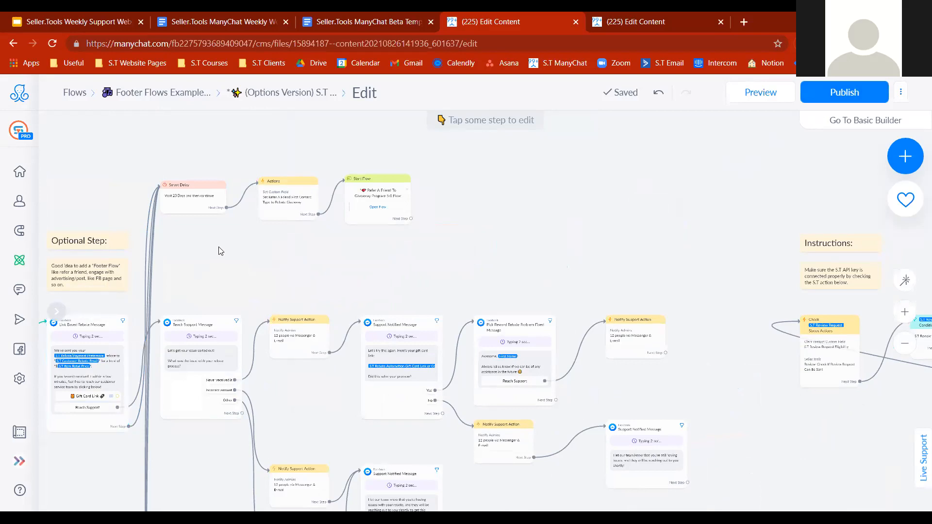
pyautogui.hscroll(5, 313, 259)
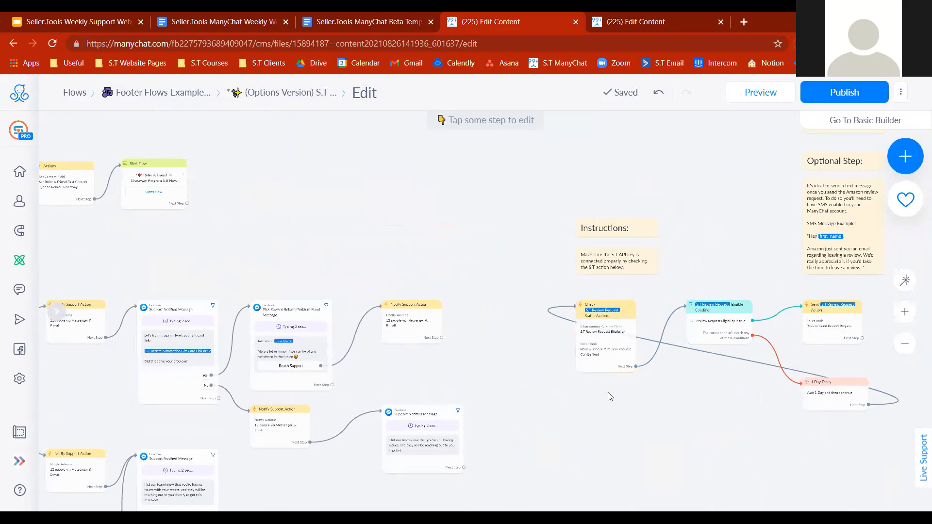
pyautogui.moveTo(368, 239); pyautogui.dragTo(525, 271)
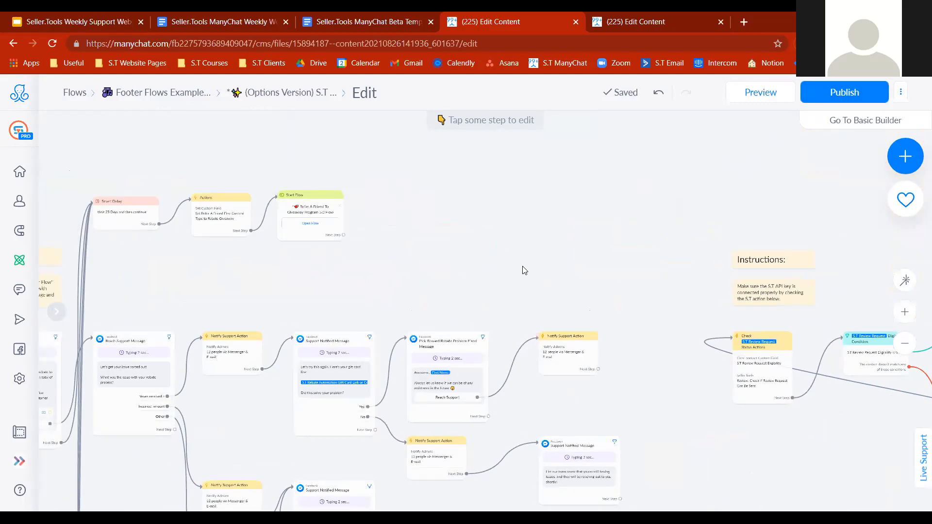
pyautogui.click(344, 235)
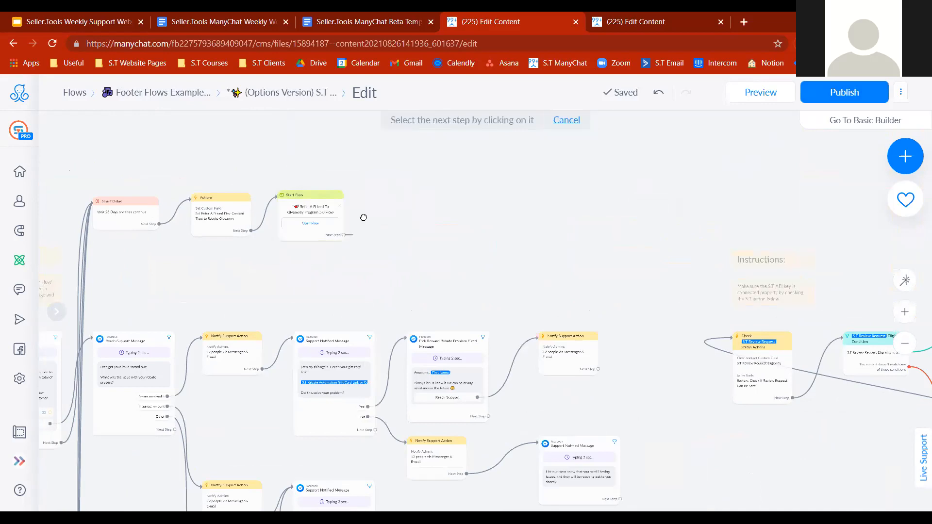
pyautogui.click(745, 374)
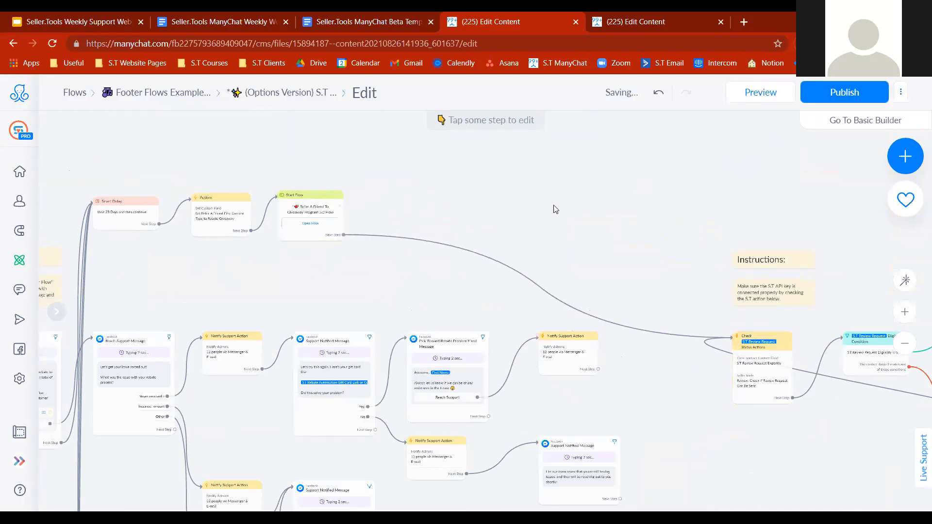
pyautogui.moveTo(473, 184); pyautogui.dragTo(665, 223)
pyautogui.click(304, 264)
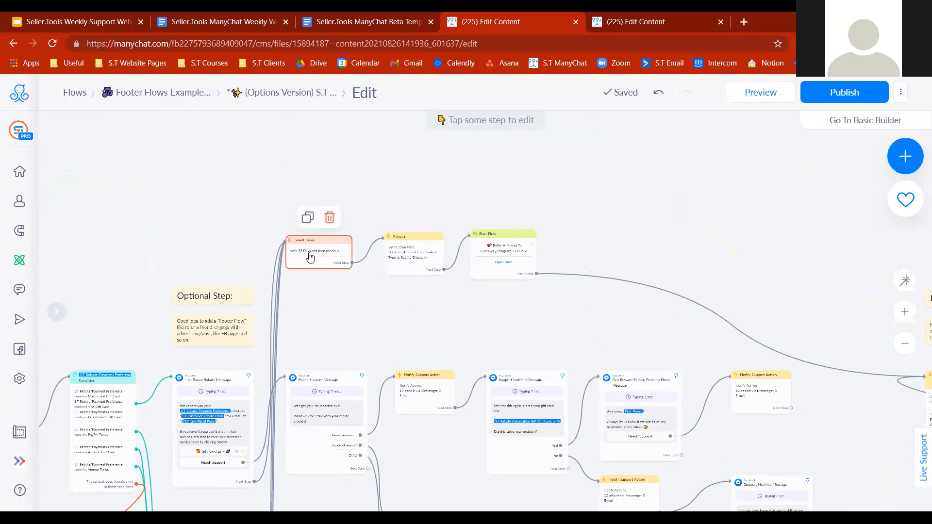
pyautogui.click(506, 243)
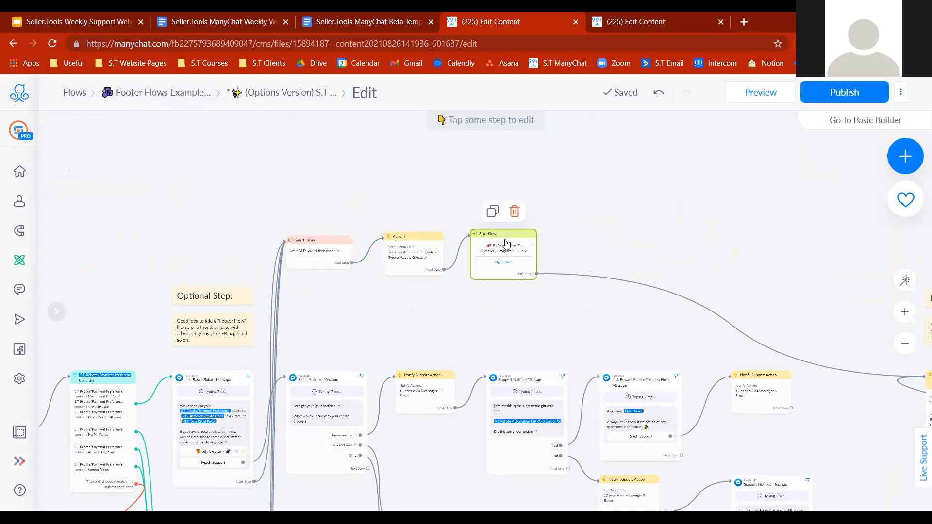
# Step: Look over the Refer A Friend branch up to the review request check and publish the rebate automation flow
pyautogui.moveTo(541, 292); pyautogui.dragTo(292, 281)
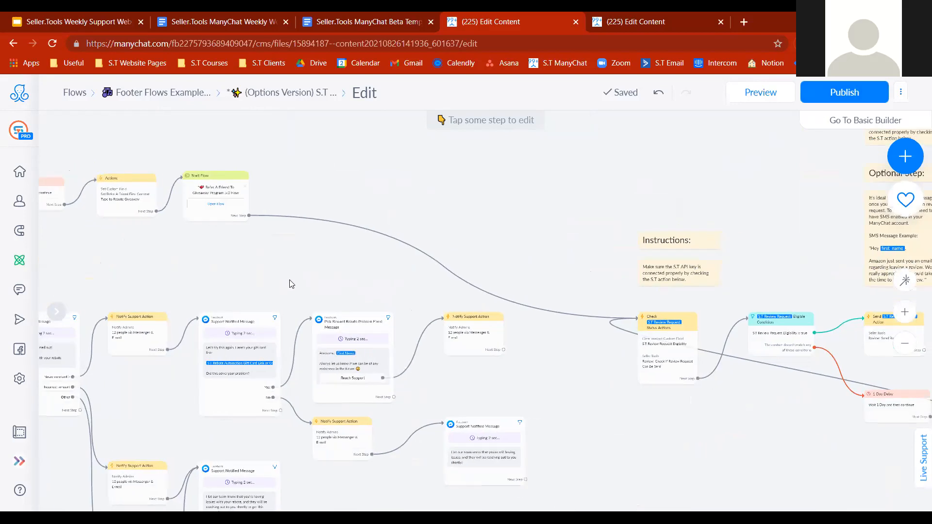
pyautogui.moveTo(701, 452); pyautogui.dragTo(525, 410)
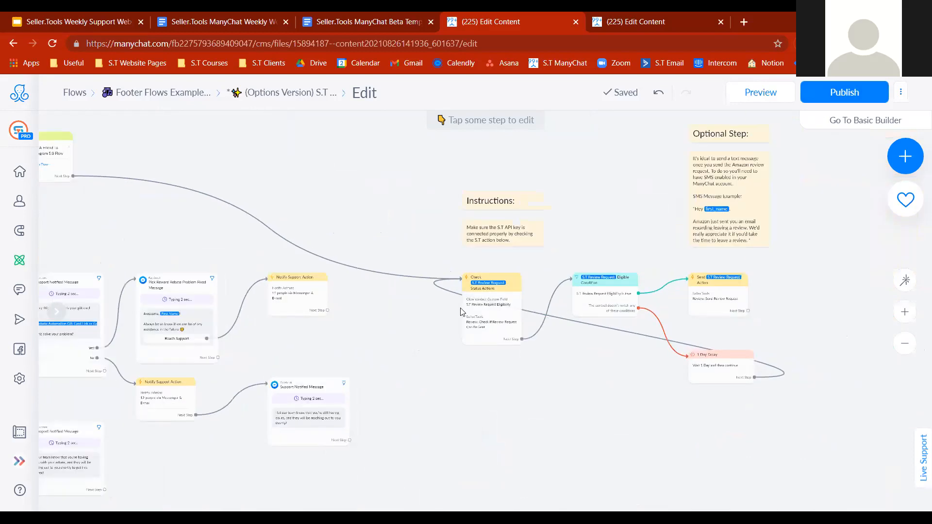
pyautogui.hscroll(-5, 601, 441)
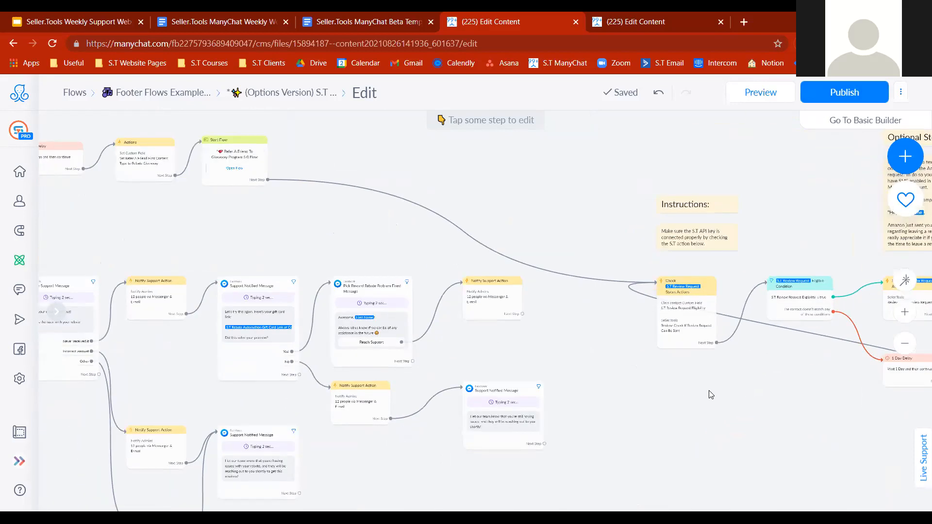
pyautogui.hscroll(-5, 389, 289)
pyautogui.scroll(1, 389, 289)
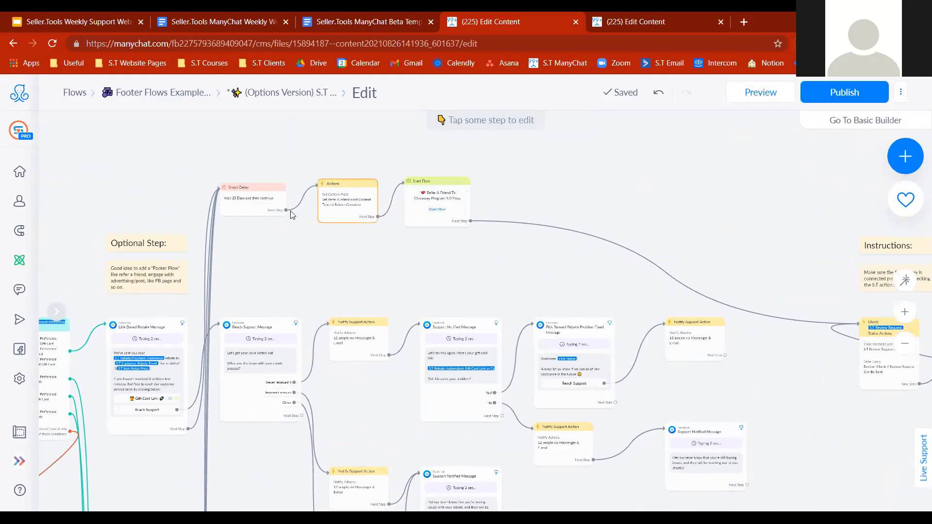
pyautogui.click(814, 102)
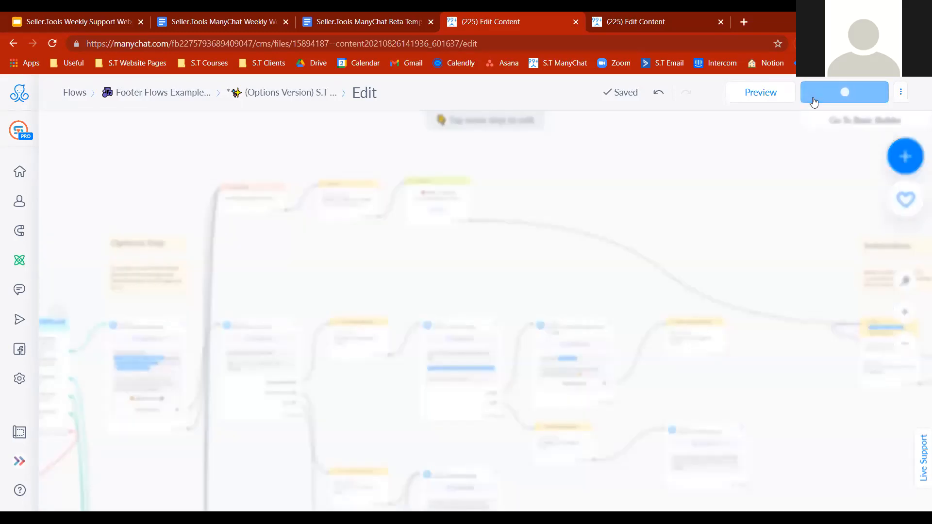
# Step: Open the Facebook Page Review Footer 1.0 Flow from the Footer Flows Examples folder
pyautogui.click(359, 19)
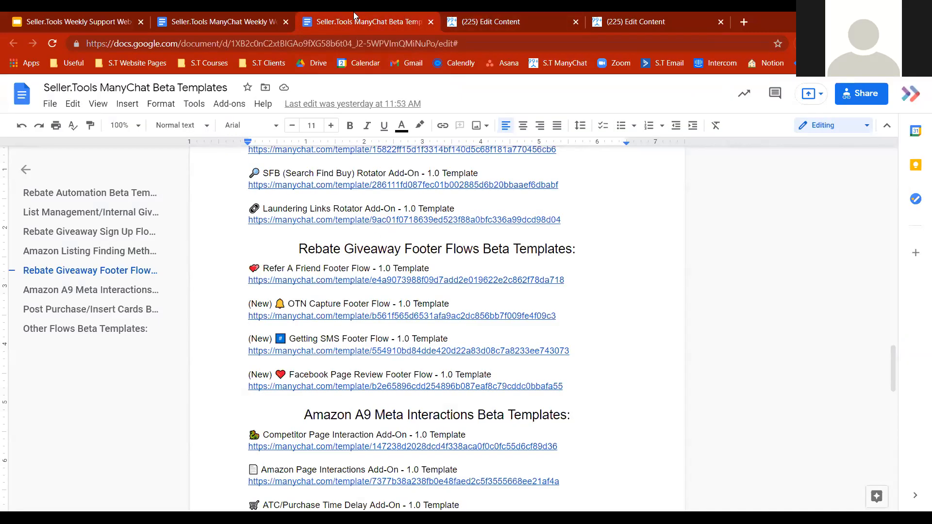
pyautogui.click(527, 18)
pyautogui.click(187, 100)
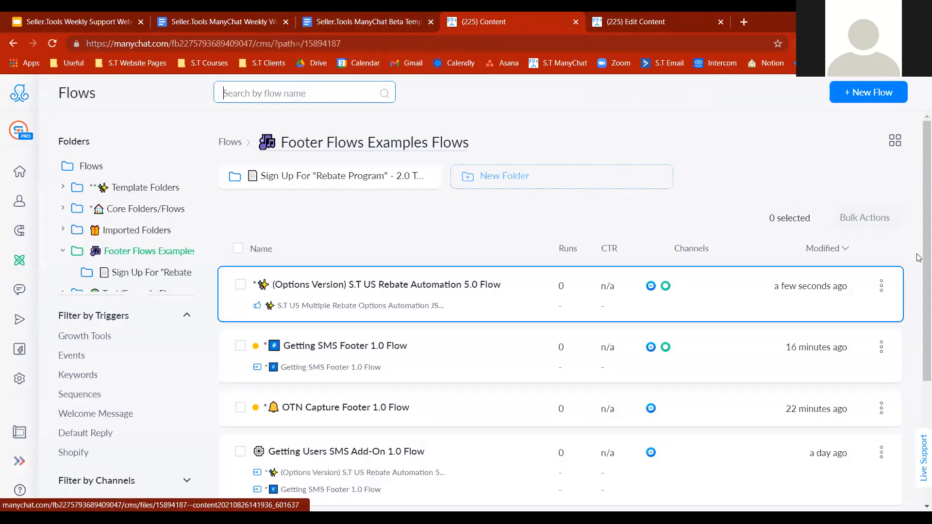
pyautogui.scroll(-5, 919, 258)
pyautogui.click(366, 474)
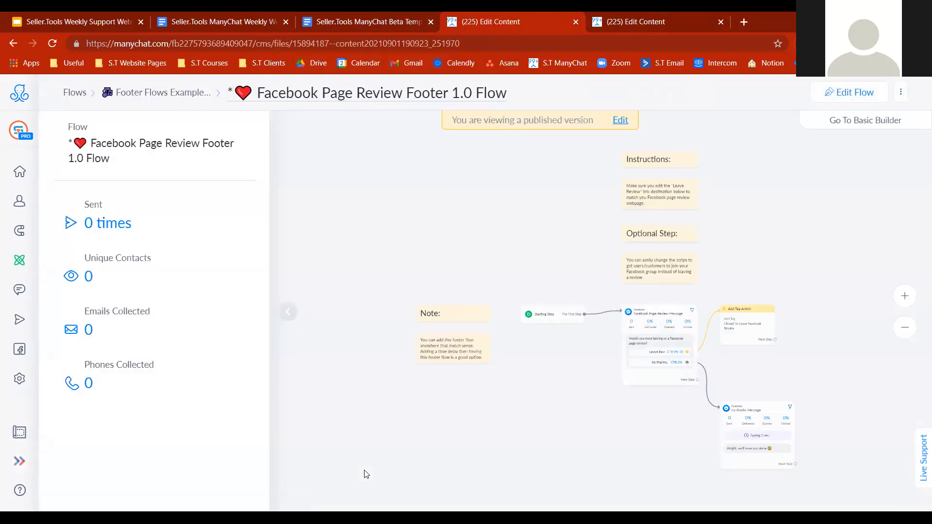
# Step: Review the Facebook Page Review Message, Add Tag Action and no thanks Message, and open the flow for editing
pyautogui.moveTo(897, 356); pyautogui.dragTo(683, 290)
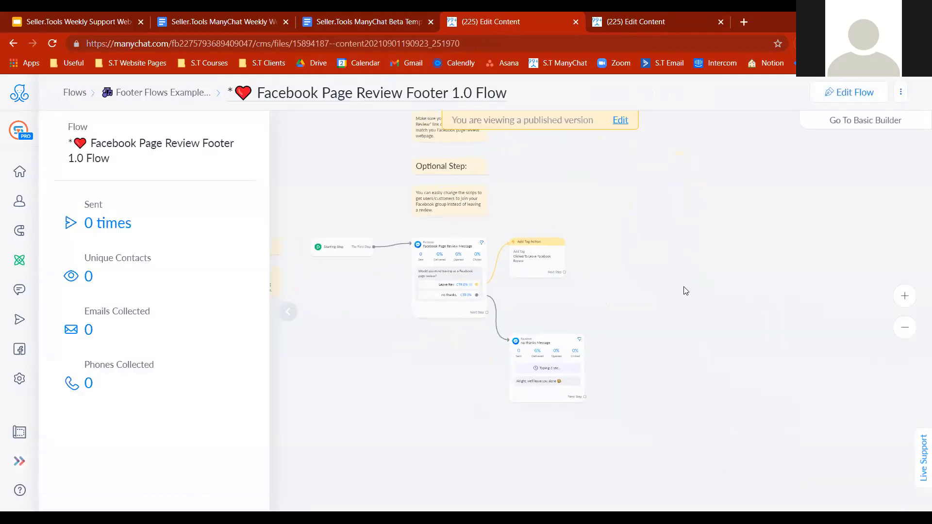
pyautogui.click(904, 296)
pyautogui.click(301, 313)
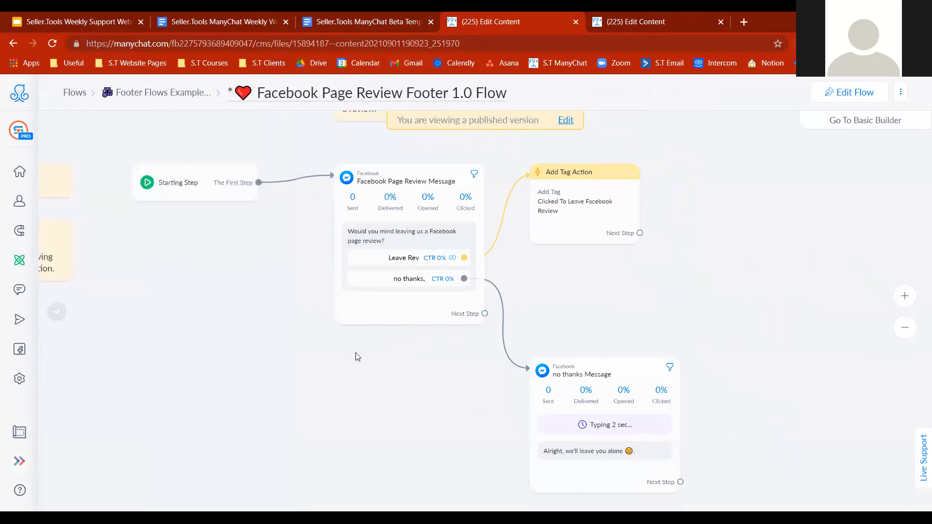
pyautogui.moveTo(371, 378); pyautogui.dragTo(359, 391)
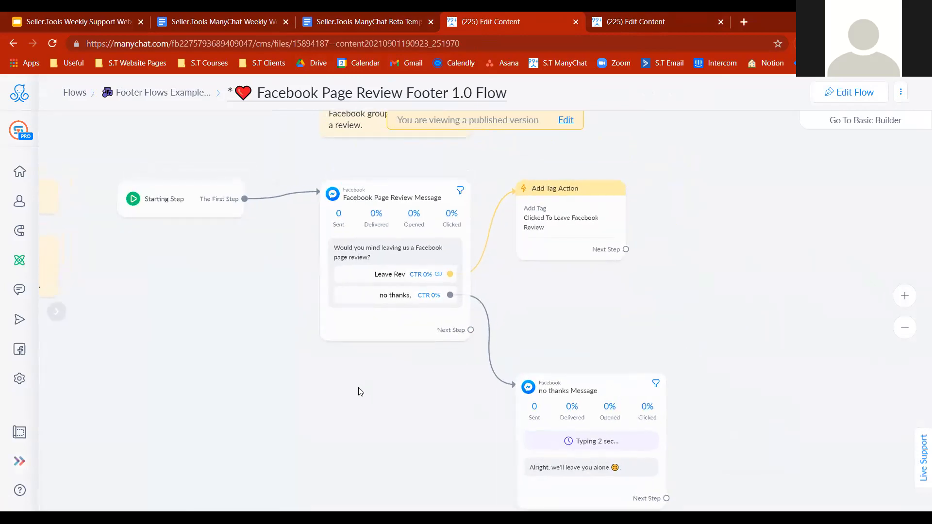
pyautogui.moveTo(680, 244); pyautogui.dragTo(643, 305)
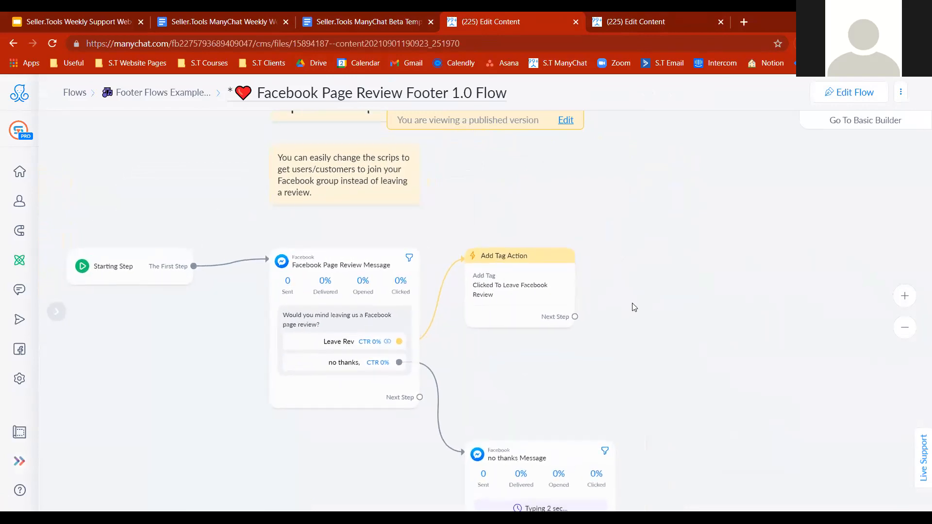
pyautogui.click(856, 97)
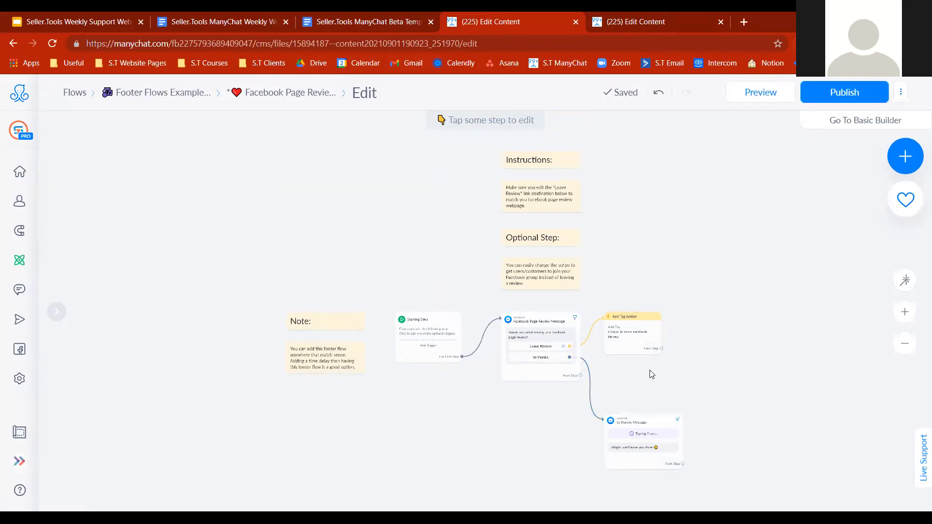
# Step: Open the (Options Version) S.T US Rebate Automation 5.0 Flow for editing in the other browser tab
pyautogui.click(636, 17)
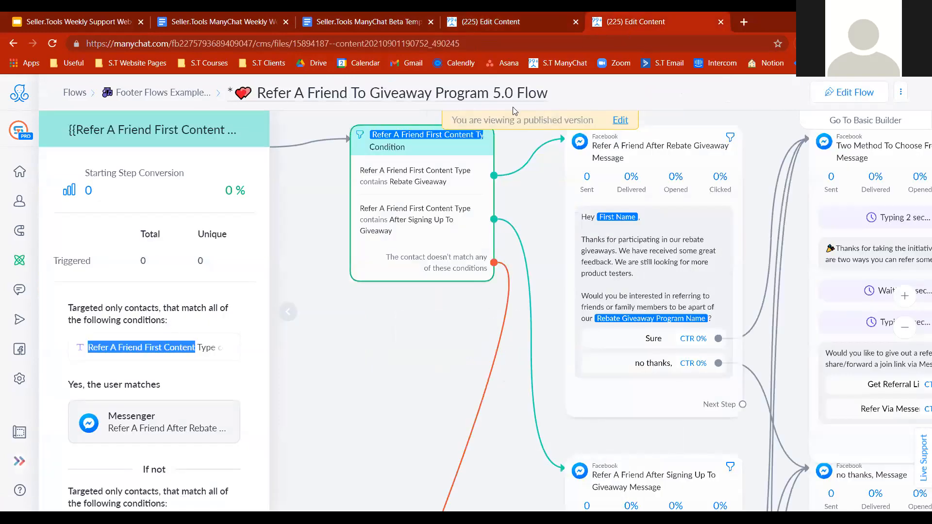
pyautogui.click(192, 93)
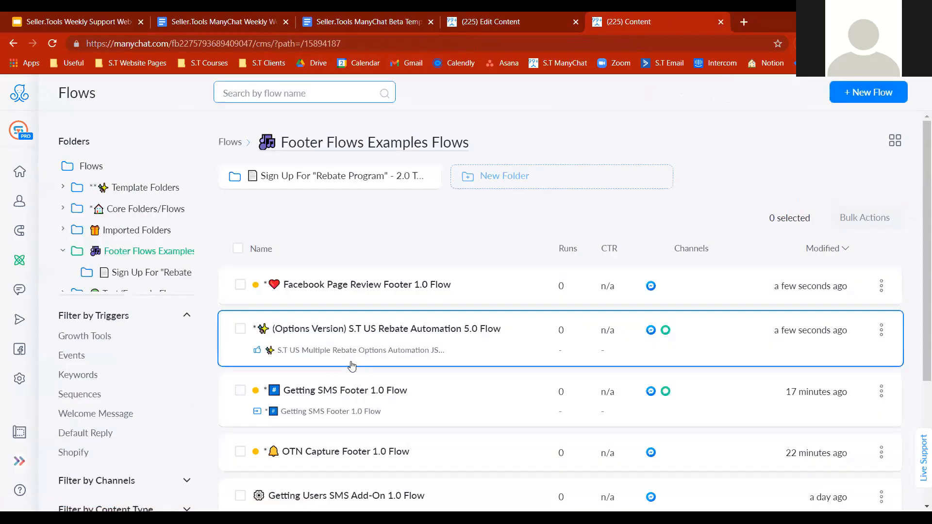
pyautogui.click(352, 365)
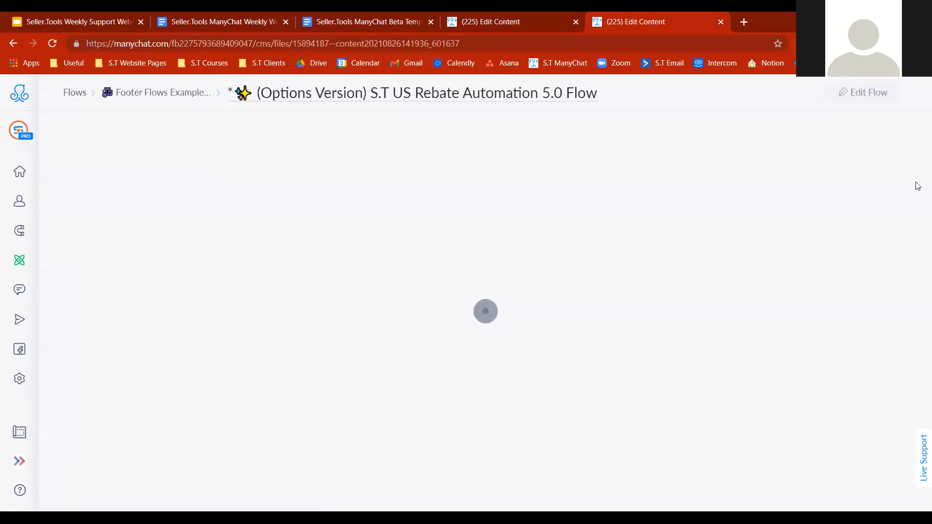
pyautogui.click(845, 97)
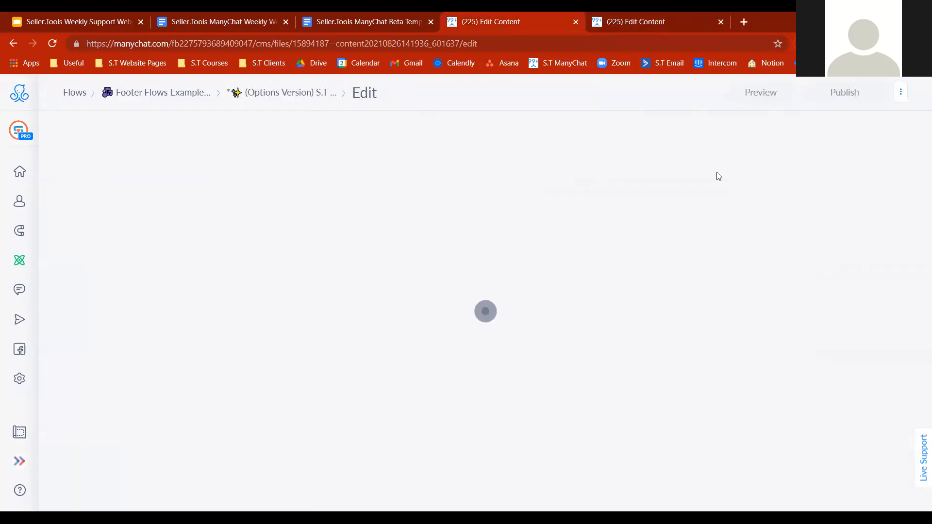
# Step: Move the Actions and Refer A Friend Start Flow steps below the level of the Smart Delay on the canvas
pyautogui.moveTo(765, 350); pyautogui.dragTo(395, 385)
pyautogui.click(906, 311)
pyautogui.click(905, 312)
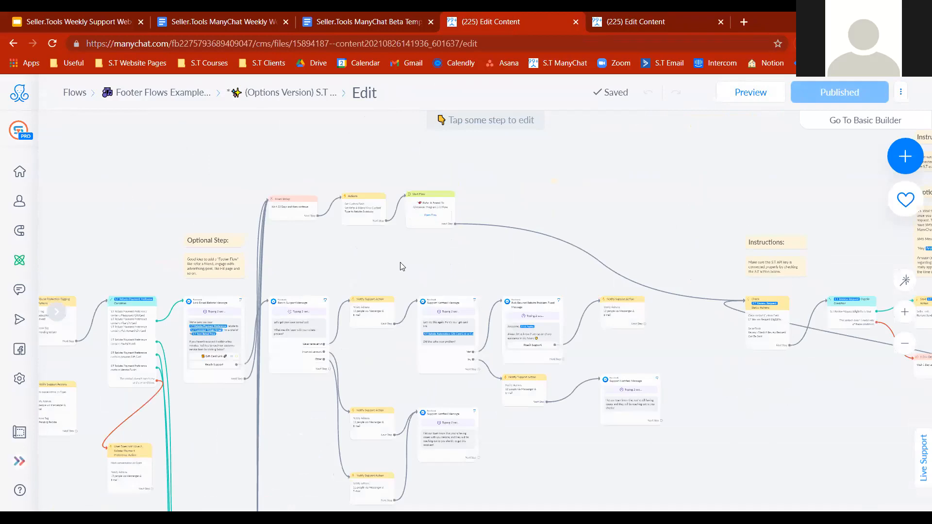
pyautogui.moveTo(402, 266); pyautogui.dragTo(580, 319)
pyautogui.moveTo(452, 268); pyautogui.dragTo(457, 189)
# Step: Copy the three Facebook Page Review flow steps into the rebate automation flow and place them above the Smart Delay's branch
pyautogui.click(693, 14)
pyautogui.moveTo(537, 452); pyautogui.dragTo(640, 321)
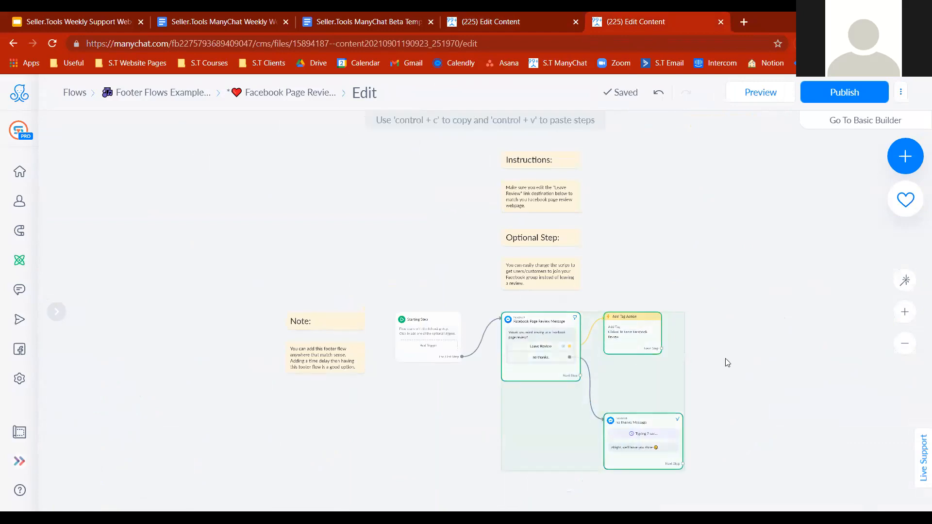
pyautogui.click(544, 11)
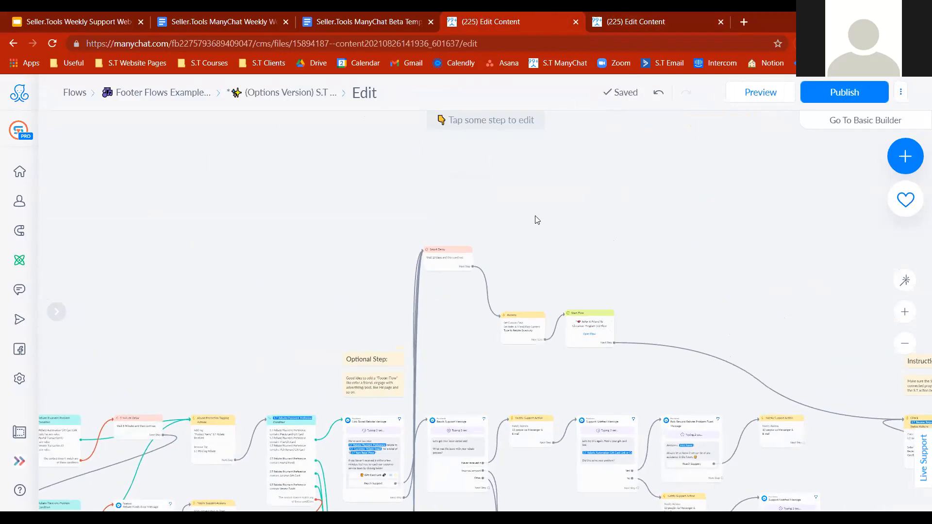
pyautogui.hotkey('ctrl', 'v')
pyautogui.moveTo(500, 359); pyautogui.dragTo(521, 190)
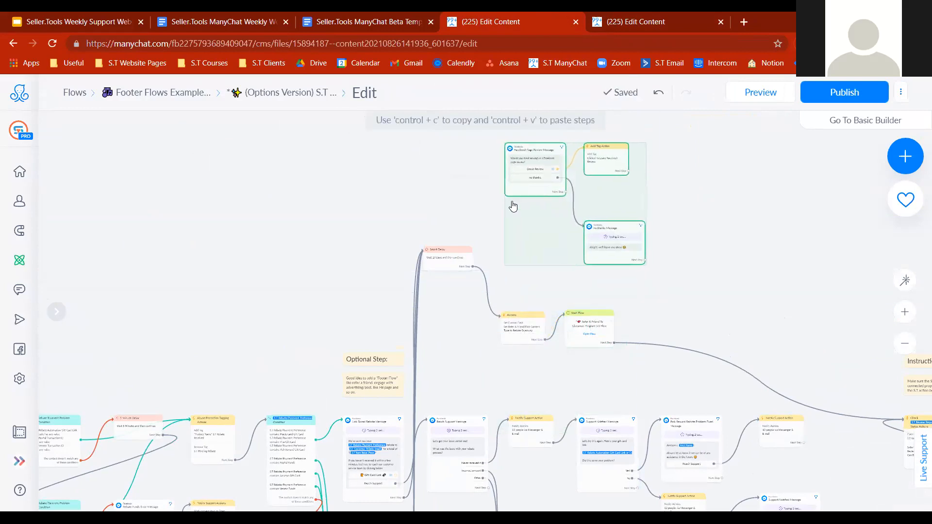
# Step: Replace the Smart Delay's next step with a new Randomizer
pyautogui.click(474, 267)
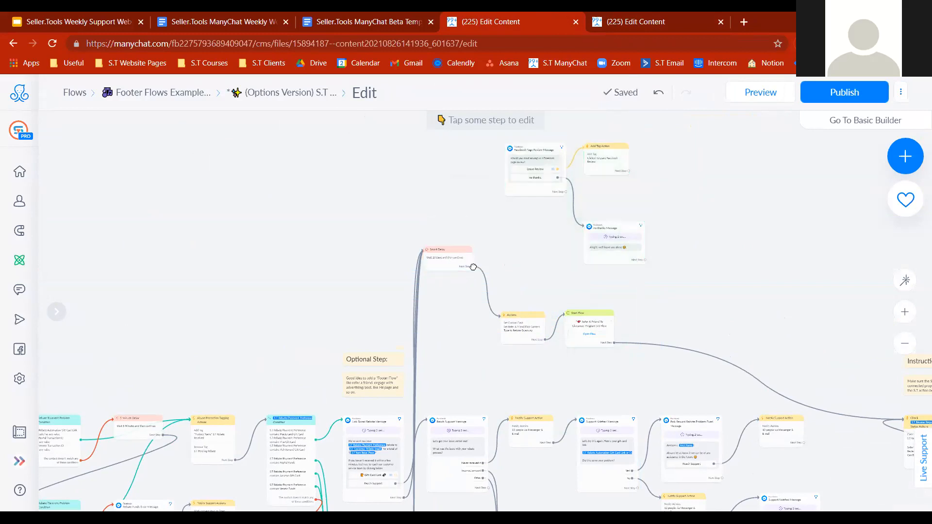
pyautogui.click(449, 307)
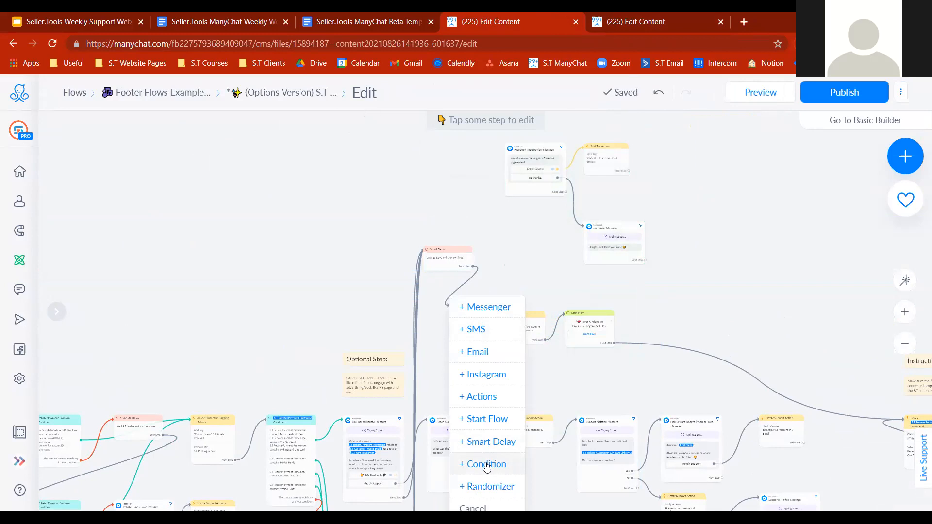
pyautogui.click(485, 486)
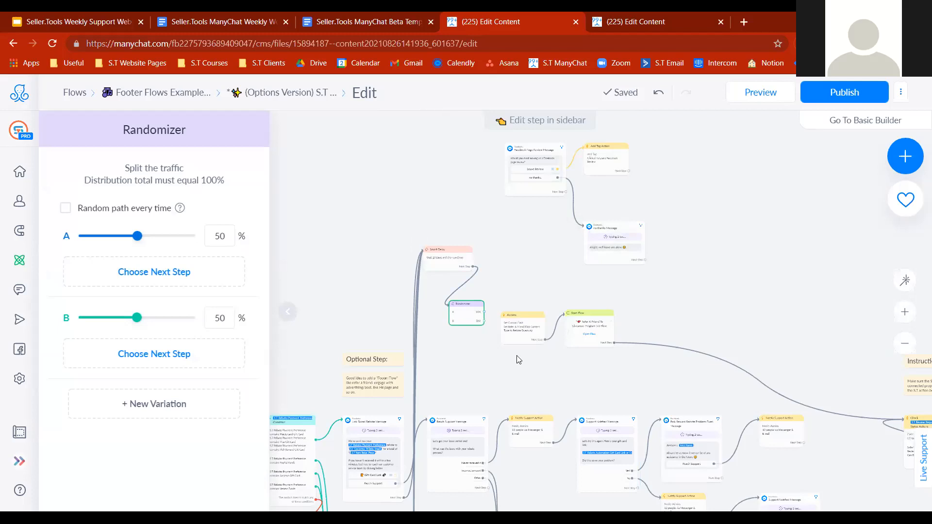
# Step: Connect Randomizer path A to the Facebook Page Review Message and path B to the Refer A Friend Actions step
pyautogui.click(483, 312)
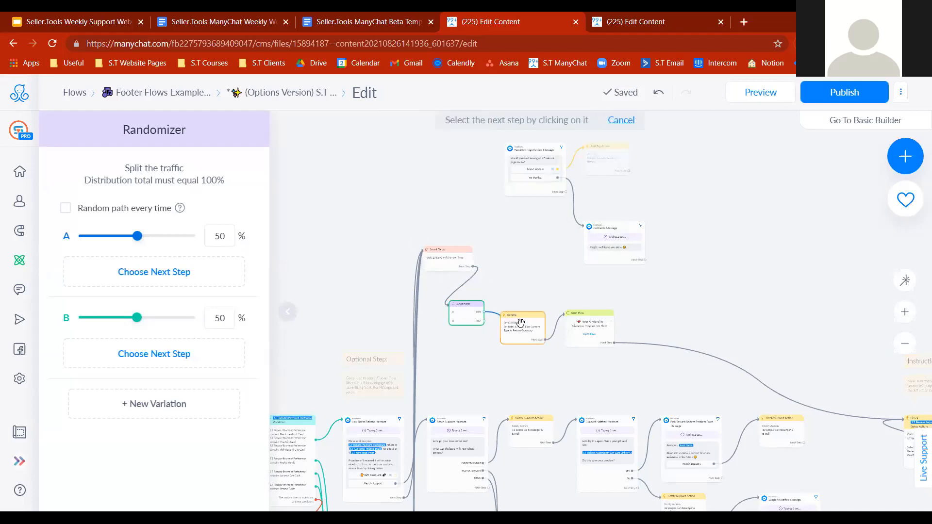
pyautogui.click(515, 155)
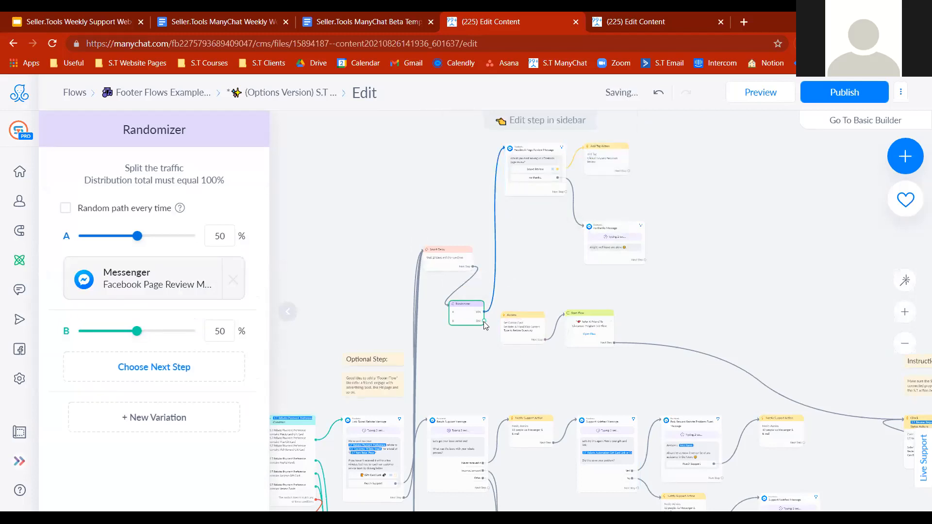
pyautogui.click(516, 328)
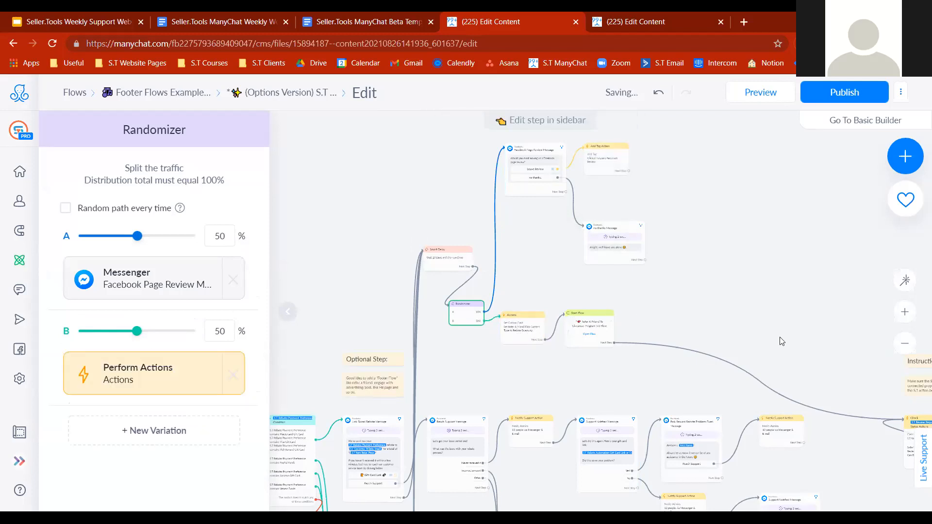
pyautogui.click(624, 305)
# Step: Check the website address of the Leave Review button in the Facebook Page Review Message and publish the flow
pyautogui.moveTo(768, 305); pyautogui.dragTo(686, 289)
pyautogui.moveTo(586, 177); pyautogui.dragTo(573, 193)
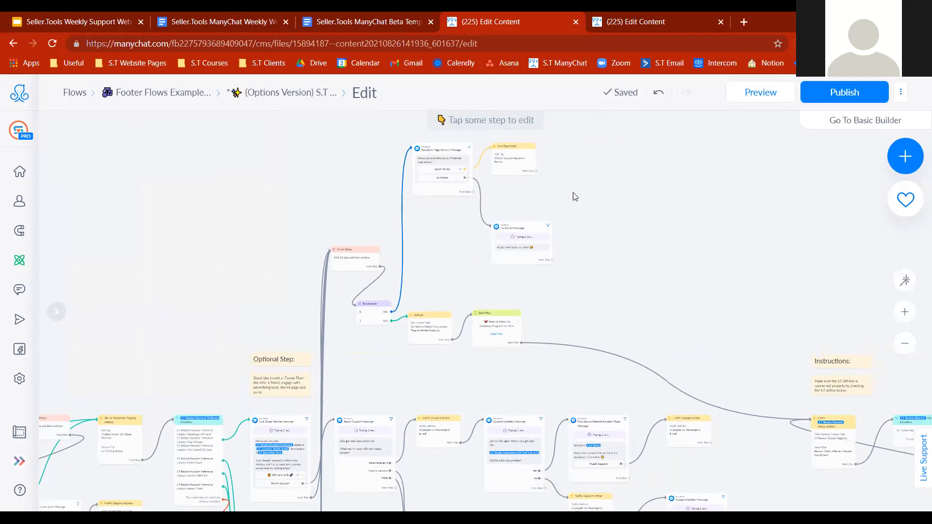
pyautogui.click(441, 176)
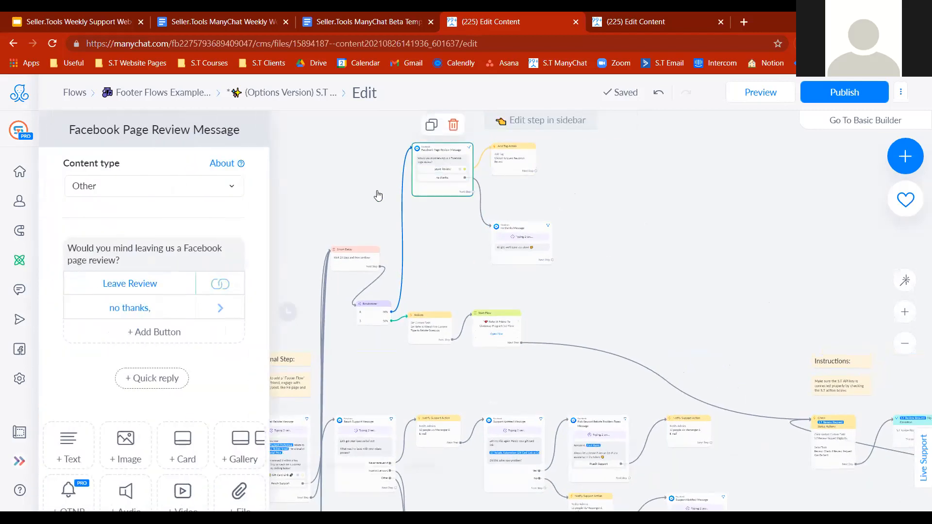
pyautogui.click(235, 290)
pyautogui.moveTo(235, 299); pyautogui.dragTo(261, 307)
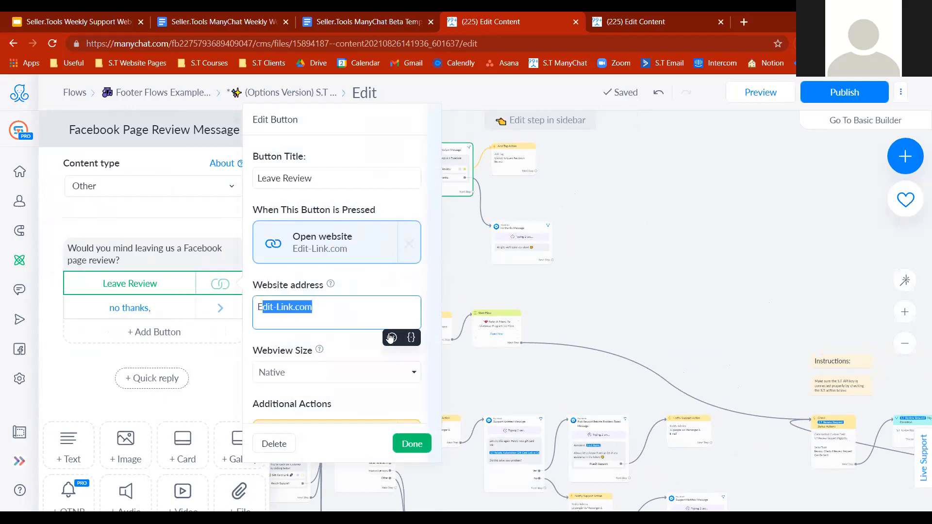
pyautogui.click(411, 443)
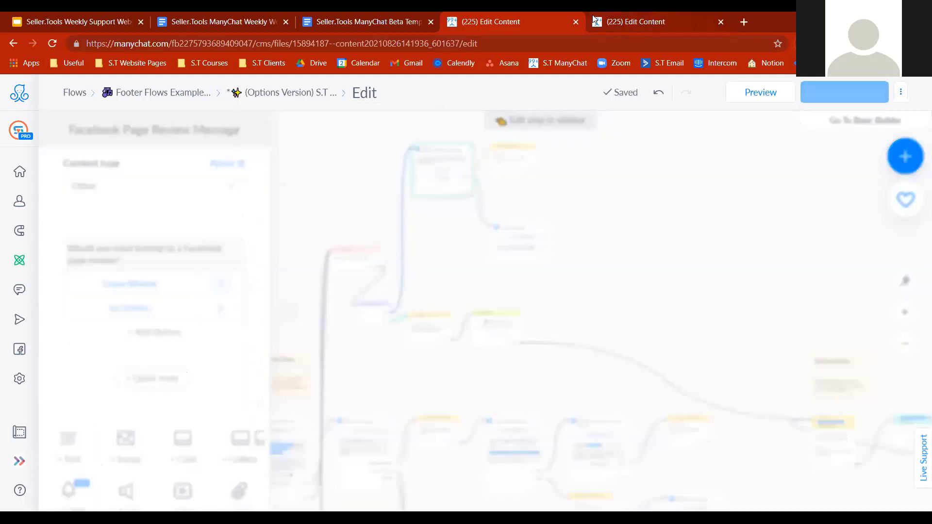
# Step: Open the Refer A Friend To Giveaway Program 5.0 Flow from the Footer Flows Examples folder in the other tab
pyautogui.click(608, 19)
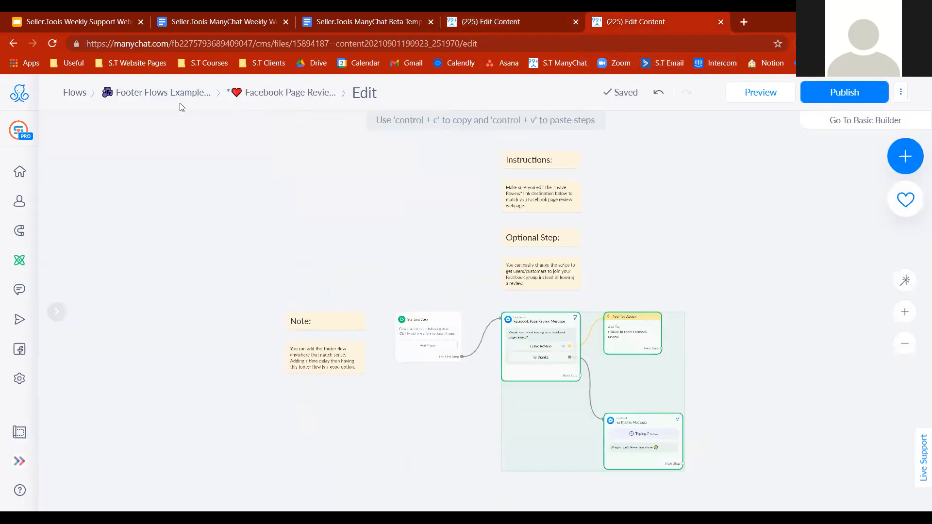
pyautogui.click(151, 94)
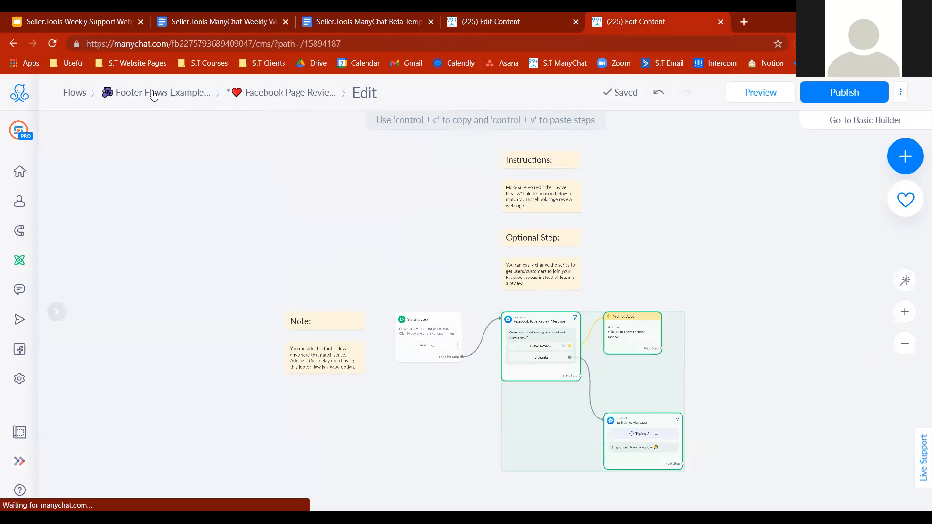
pyautogui.scroll(-4, 731, 363)
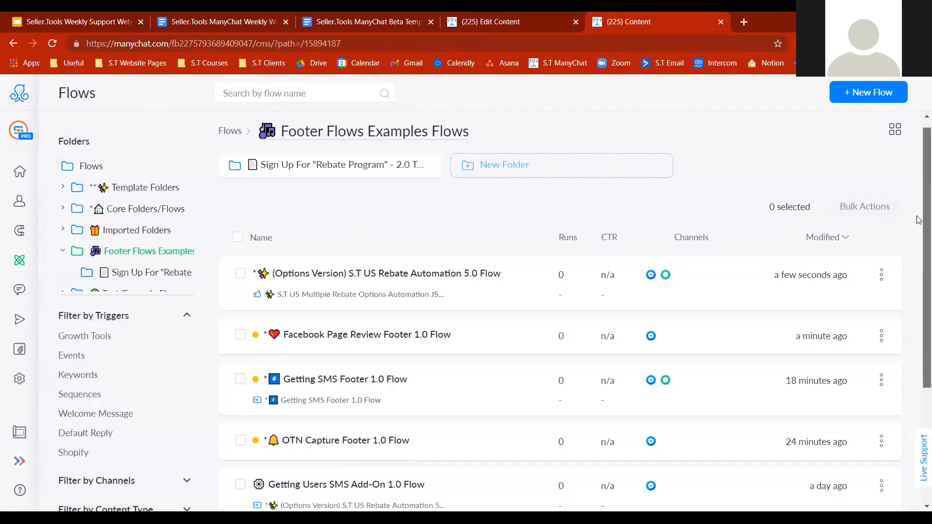
pyautogui.click(360, 477)
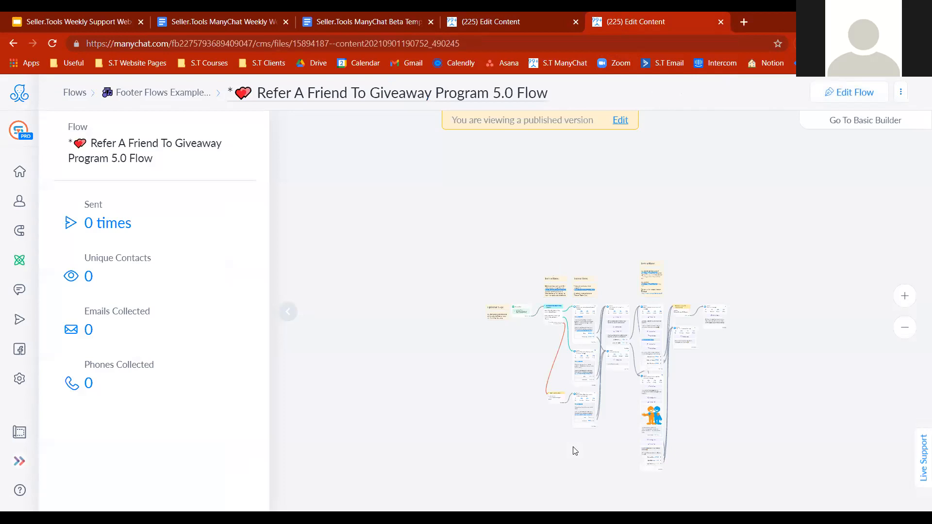
# Step: Examine the Refer A Friend flow's instruction notes and the share link field in the Refer Someone Via Link Instruction Message
pyautogui.click(282, 315)
pyautogui.moveTo(602, 479); pyautogui.dragTo(472, 430)
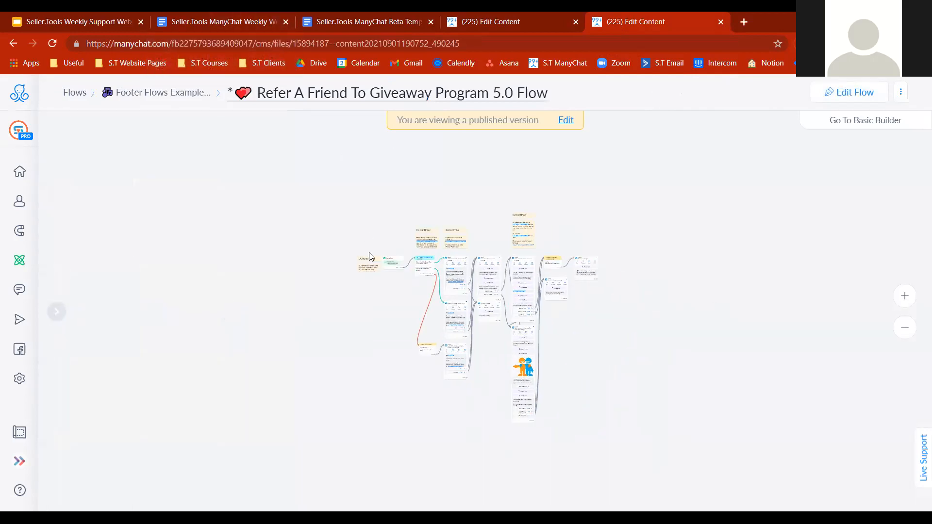
pyautogui.moveTo(356, 325); pyautogui.dragTo(351, 324)
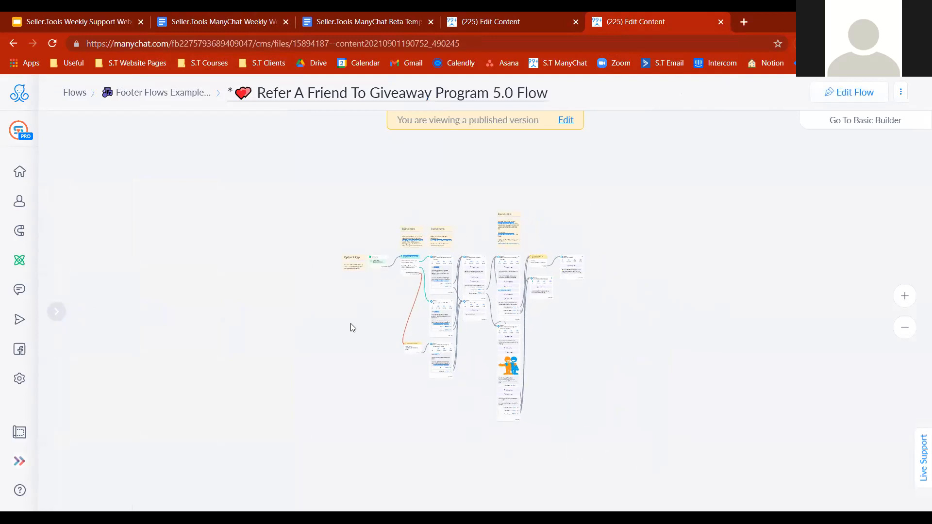
pyautogui.click(905, 296)
pyautogui.click(905, 296)
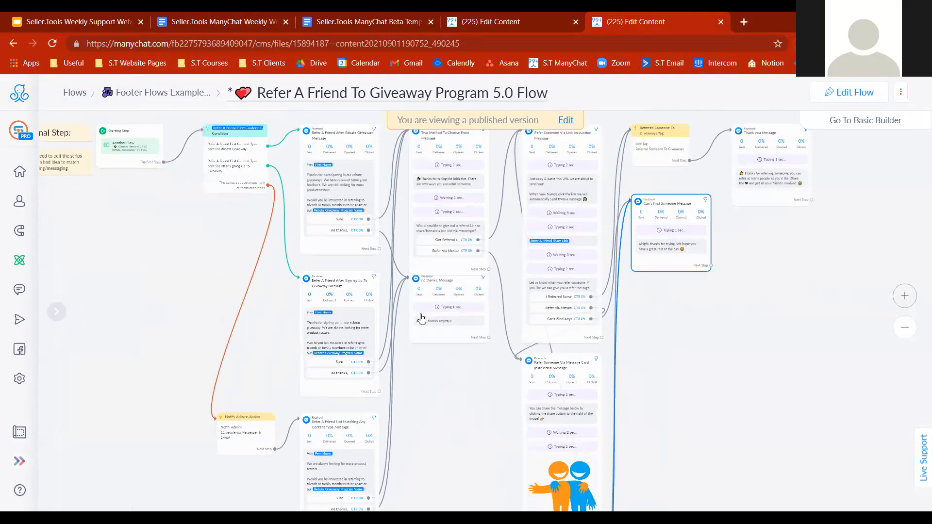
pyautogui.moveTo(516, 418); pyautogui.dragTo(559, 453)
pyautogui.moveTo(281, 293); pyautogui.dragTo(201, 374)
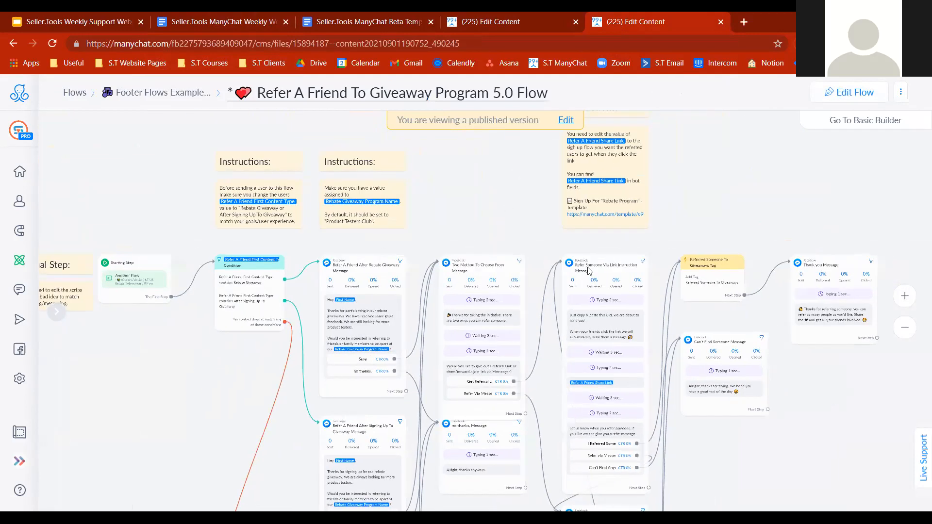
pyautogui.moveTo(851, 443); pyautogui.dragTo(741, 389)
pyautogui.click(903, 295)
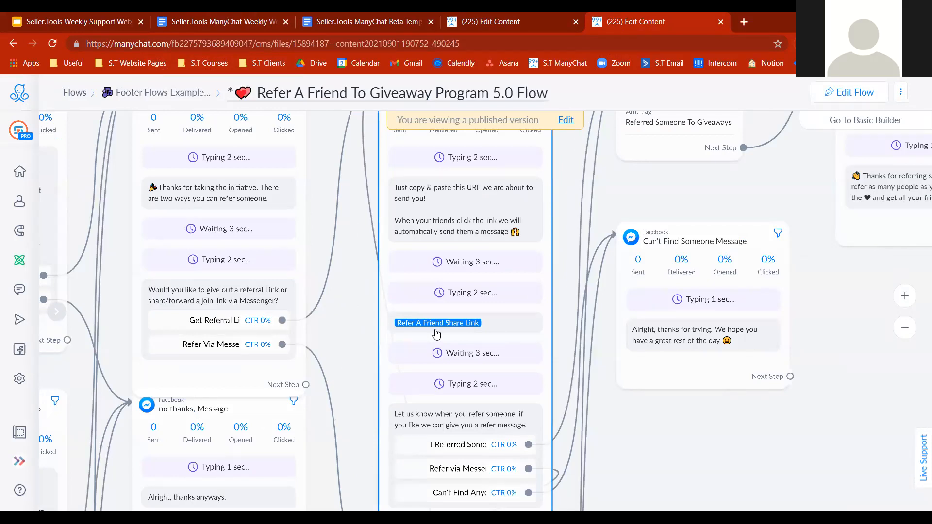
# Step: Open the Sign Up For Rebate Giveaways 5.0 Flow from the Sign Up For "Rebate Program" - 2.0 Template folder for editing
pyautogui.click(130, 95)
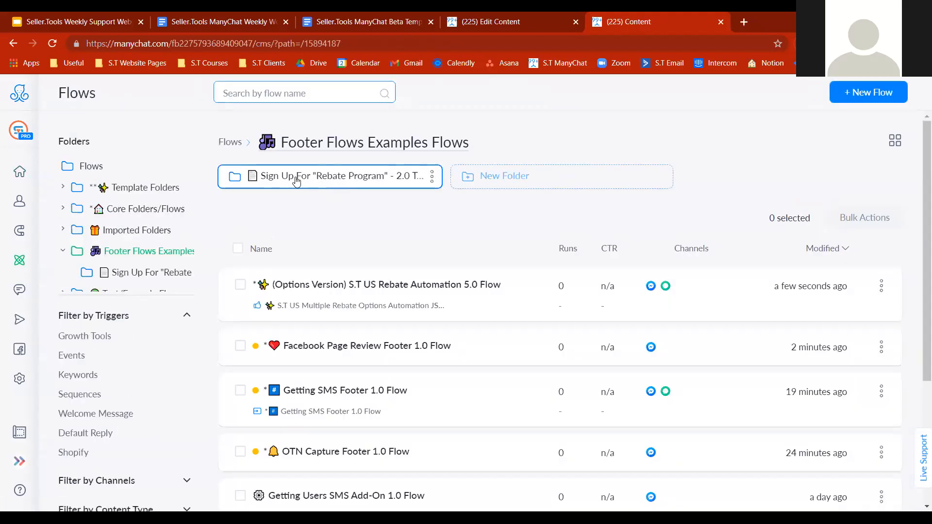
pyautogui.click(327, 183)
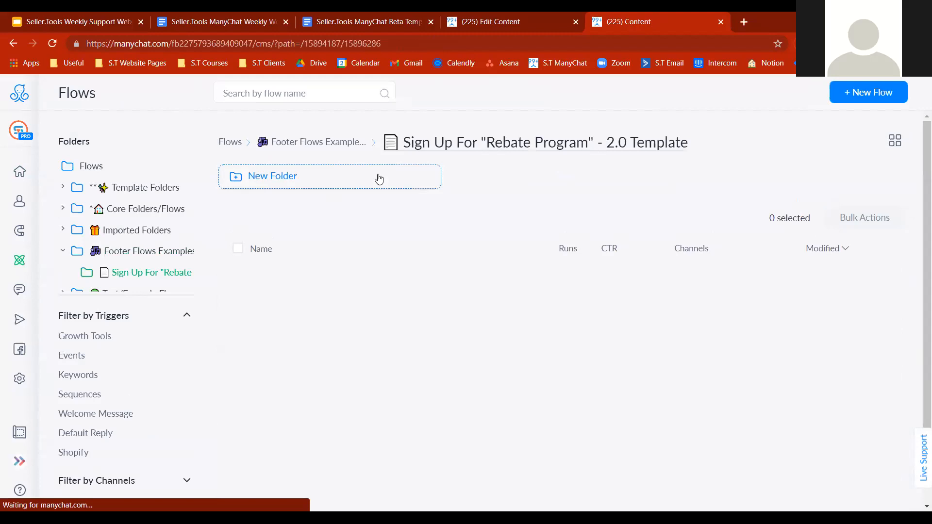
pyautogui.moveTo(923, 265); pyautogui.dragTo(919, 427)
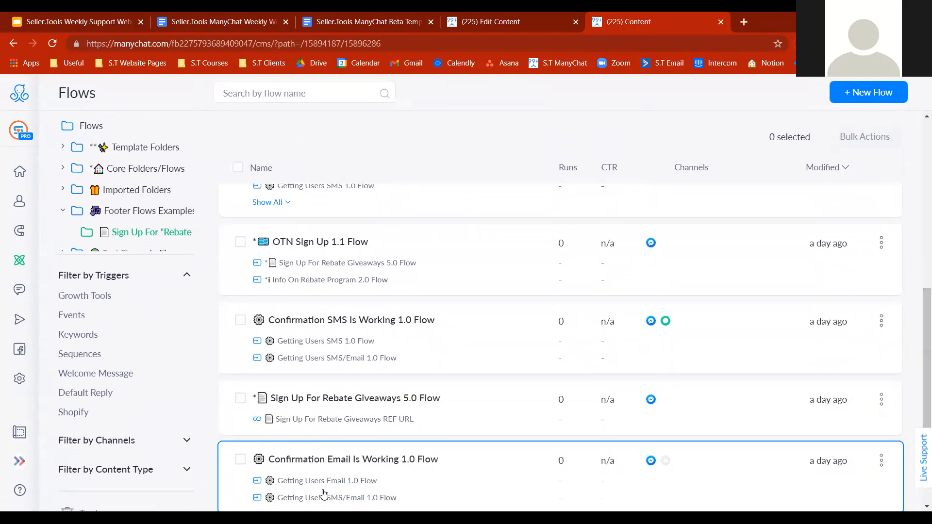
pyautogui.click(302, 423)
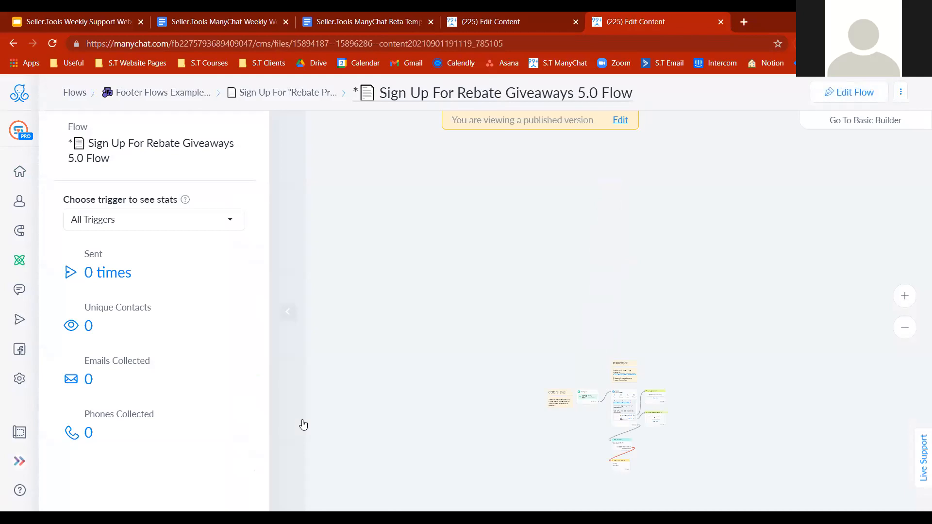
pyautogui.click(859, 96)
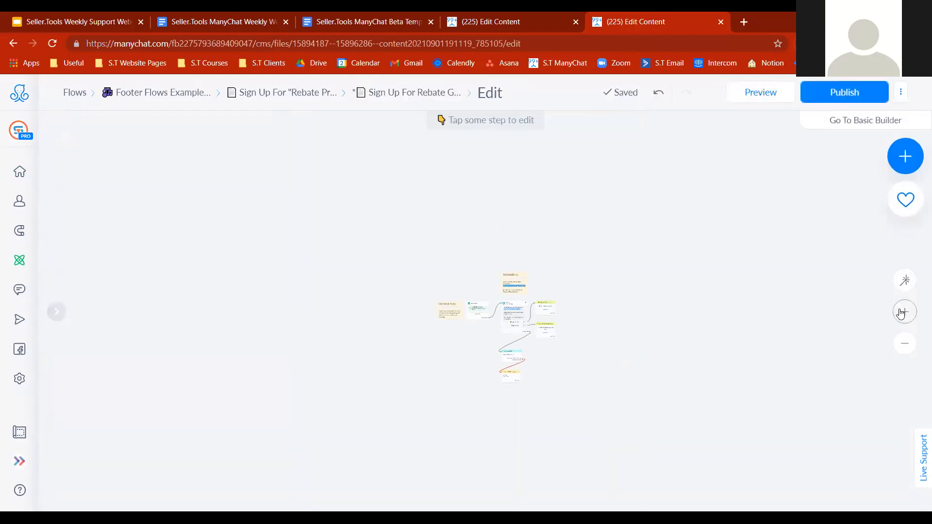
# Step: Copy the Messenger Ref URL from the Starting Step's Sign Up For Rebate Giveaways REF URL trigger
pyautogui.click(904, 313)
pyautogui.click(904, 313)
pyautogui.click(905, 312)
pyautogui.click(426, 297)
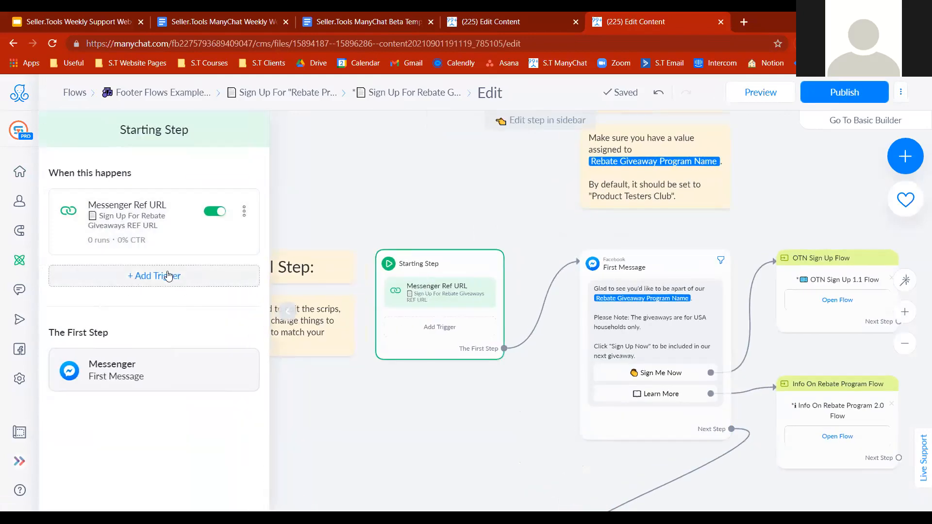
pyautogui.click(122, 227)
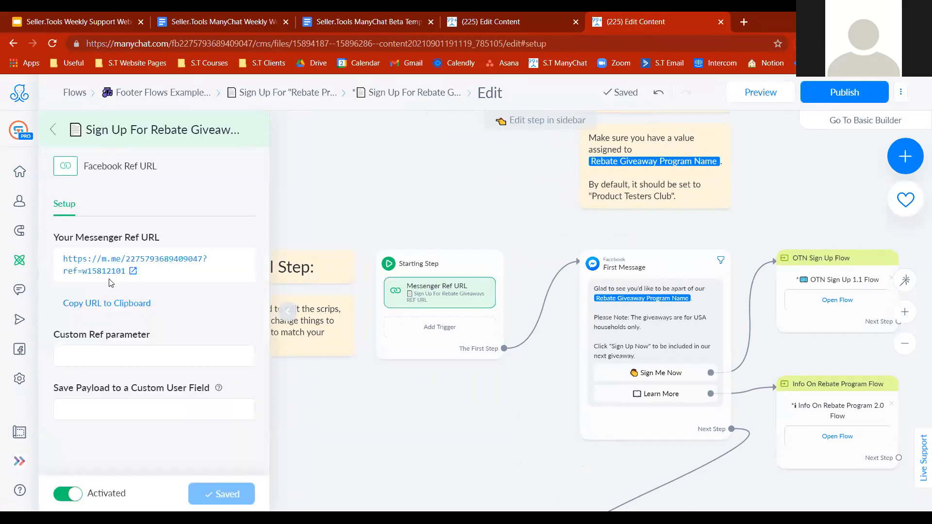
pyautogui.click(99, 297)
# Step: Open the Refer A Friend To Giveaway Program 5.0 Flow in the other tab and inspect where the Refer A Friend Share Link is used
pyautogui.click(492, 14)
pyautogui.click(187, 93)
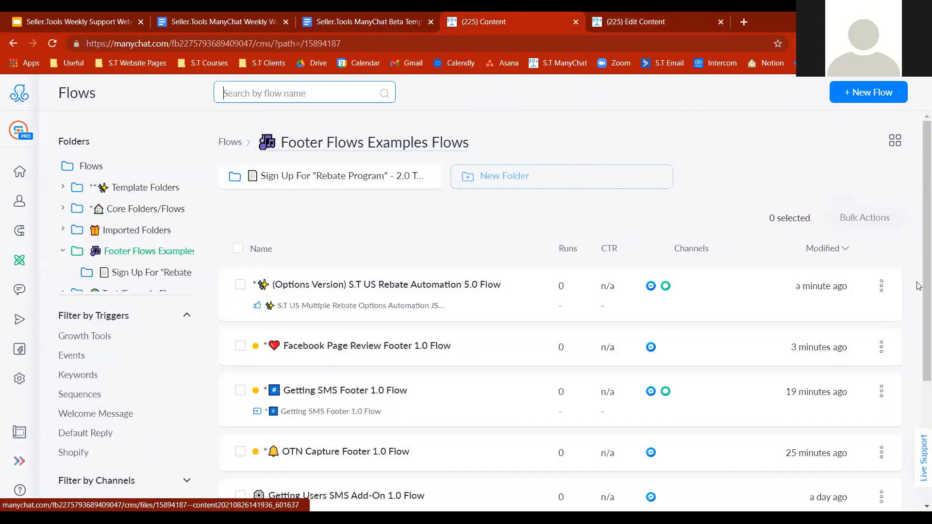
pyautogui.scroll(-3, 432, 505)
pyautogui.click(321, 508)
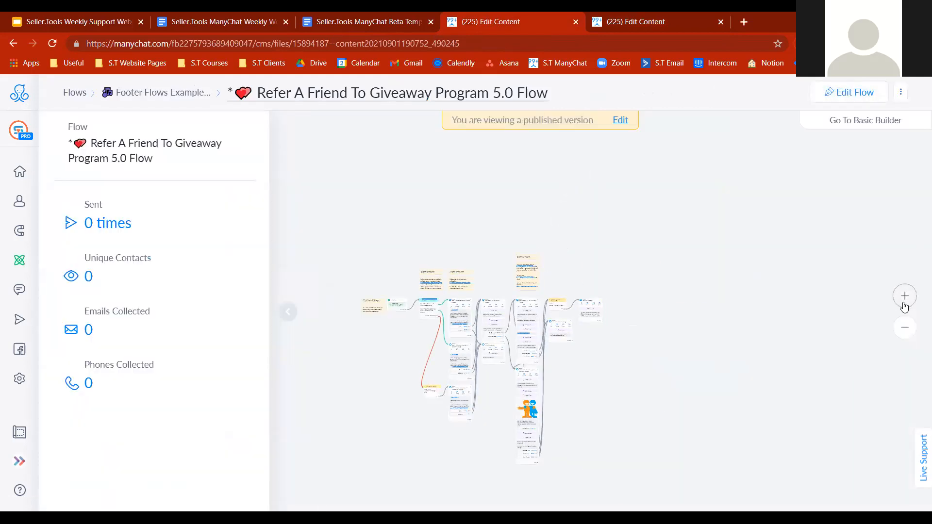
pyautogui.click(905, 302)
pyautogui.moveTo(772, 181); pyautogui.dragTo(630, 161)
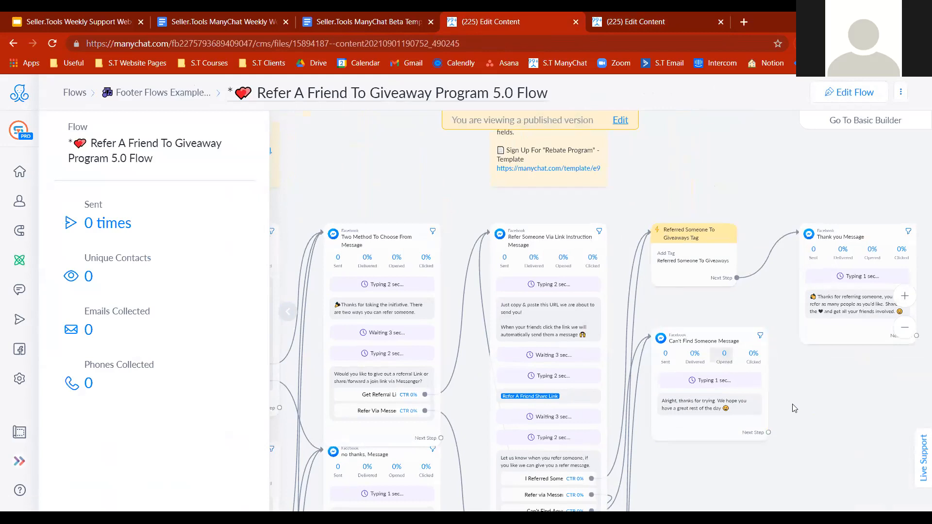
pyautogui.scroll(-3, 855, 383)
pyautogui.click(908, 302)
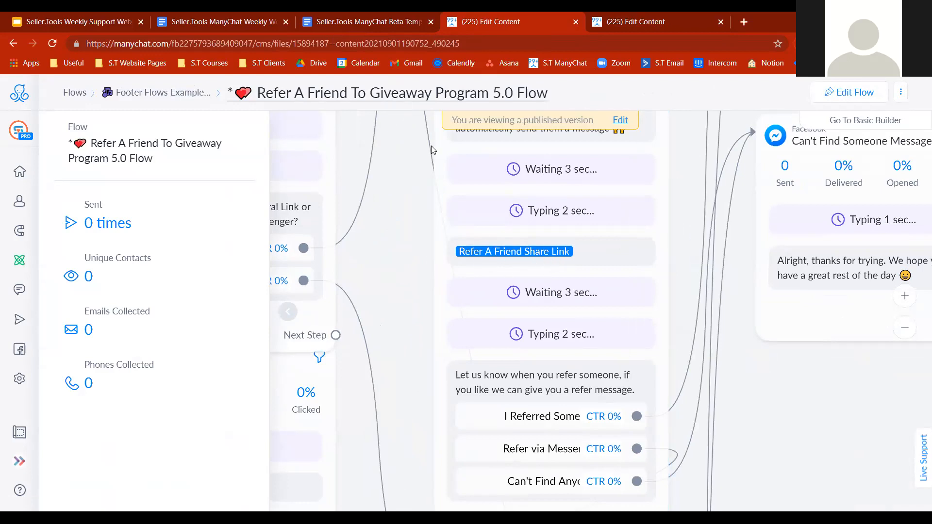
# Step: Go from the sign-up flow's tab to the account's Bot Fields settings
pyautogui.click(624, 20)
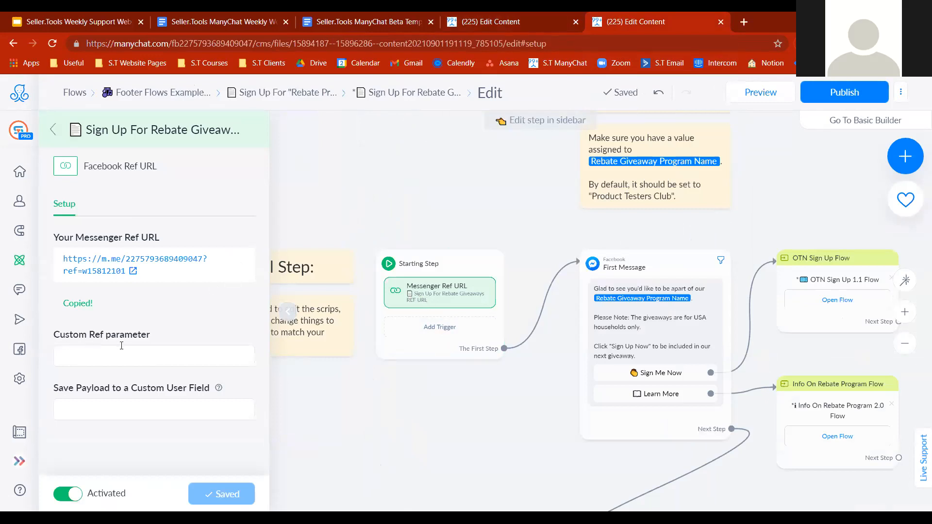
pyautogui.moveTo(13, 310)
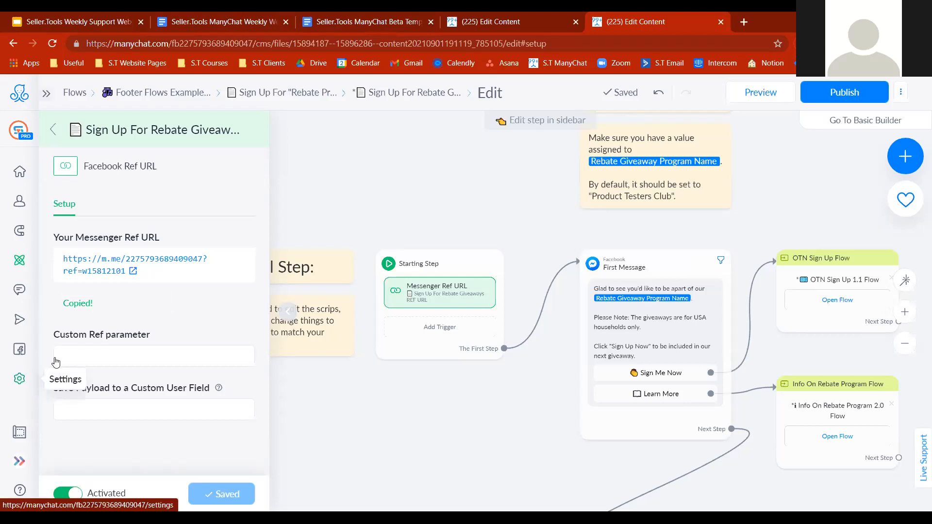
pyautogui.click(20, 379)
pyautogui.click(74, 452)
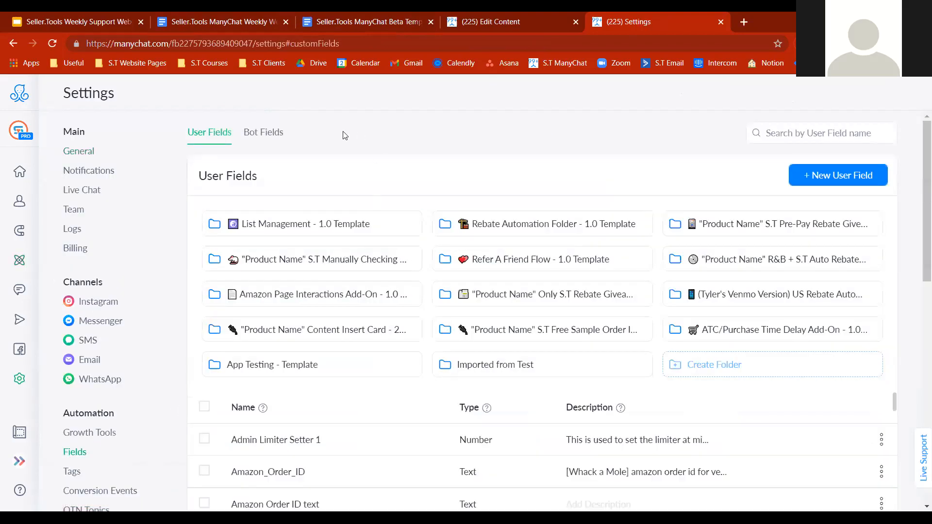
pyautogui.click(263, 133)
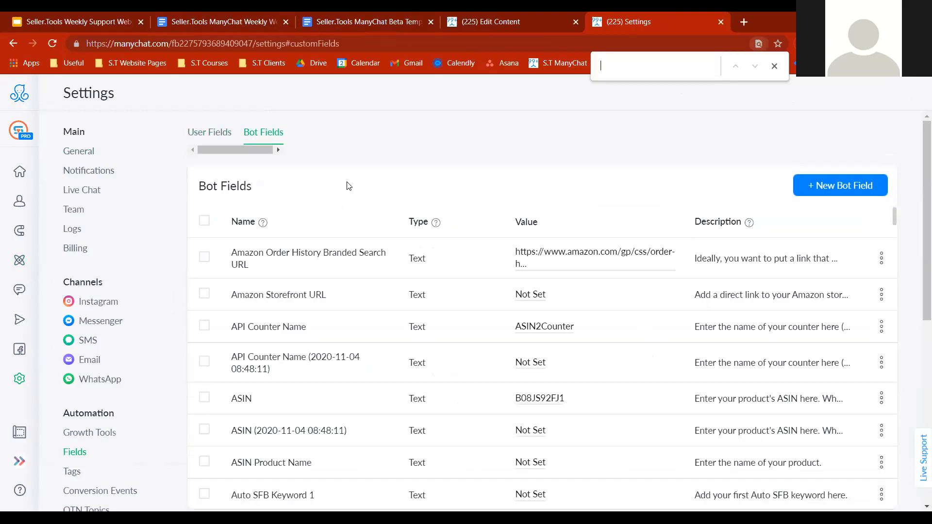
# Step: Find "share" among the bot fields and set Refer A Friend Share Link to the copied Messenger Ref URL
pyautogui.write('sh')
pyautogui.press('BackSpace')
pyautogui.press('BackSpace')
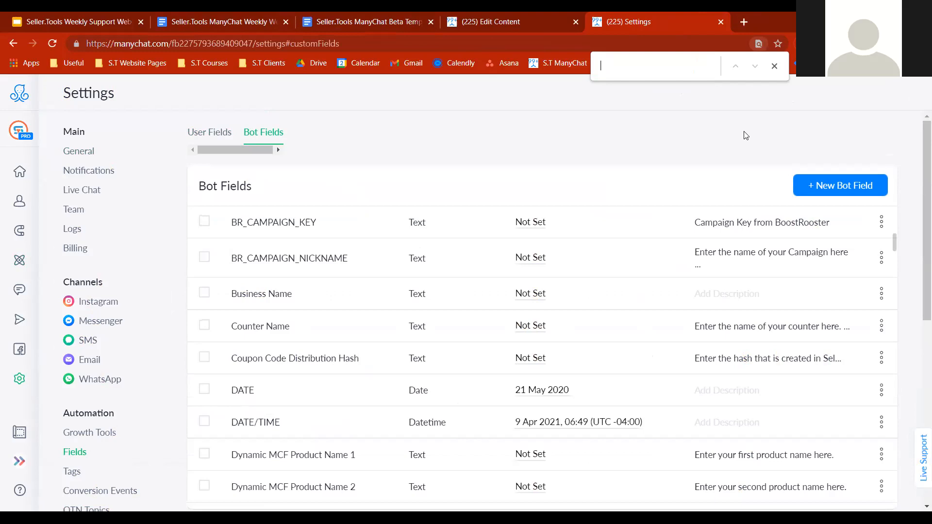
pyautogui.write('share')
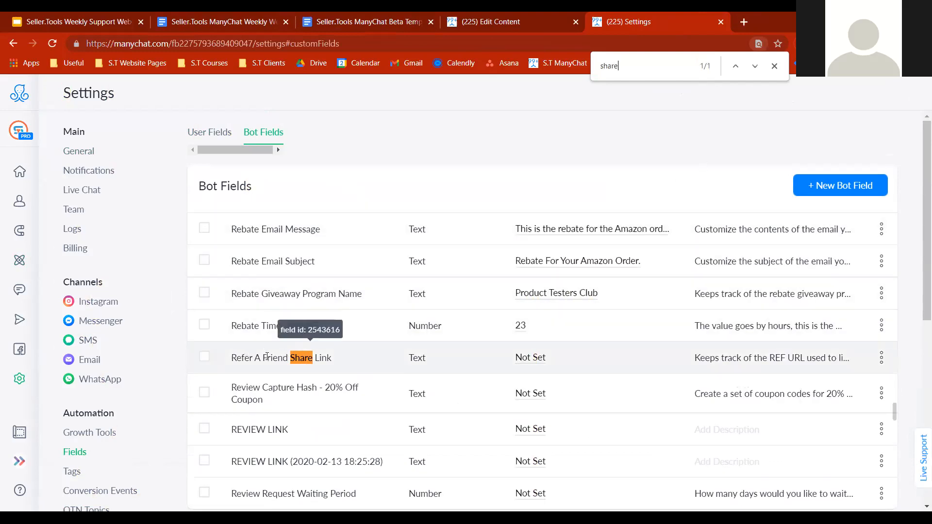
pyautogui.click(535, 360)
pyautogui.hotkey('ctrl', 'v')
pyautogui.click(637, 342)
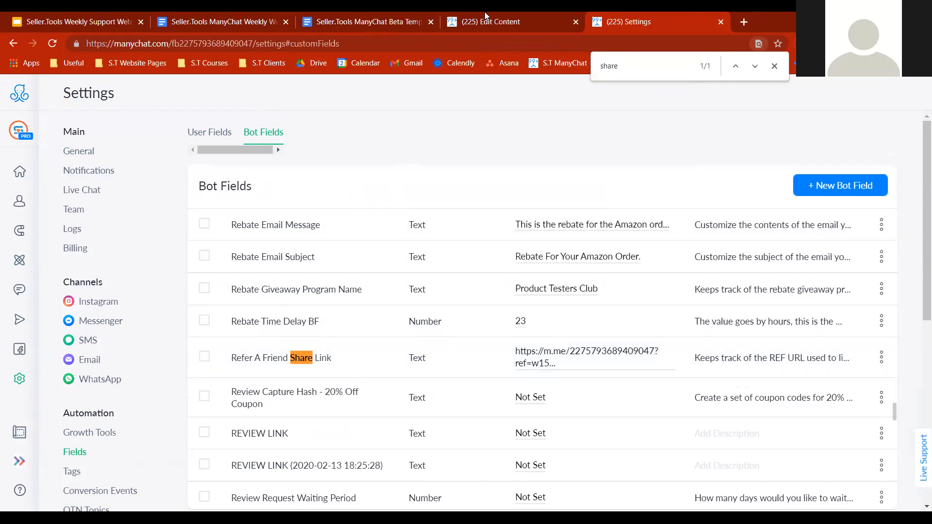
# Step: Switch to the Seller.Tools ManyChat Beta Templates document in Google Docs and review the four Rebate Giveaway Footer Flows templates
pyautogui.click(369, 22)
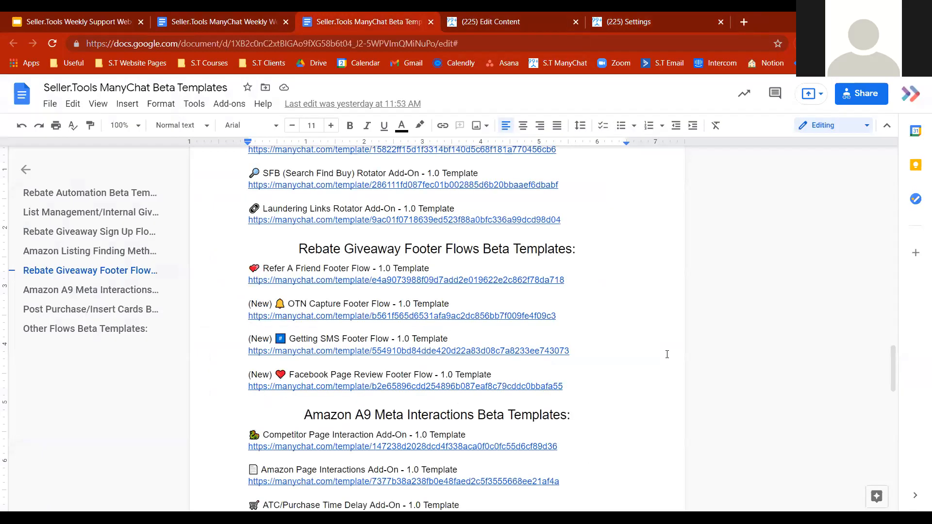
pyautogui.moveTo(893, 379)
pyautogui.mouseDown()
pyautogui.moveTo(894, 370)
pyautogui.moveTo(893, 378)
pyautogui.mouseUp()
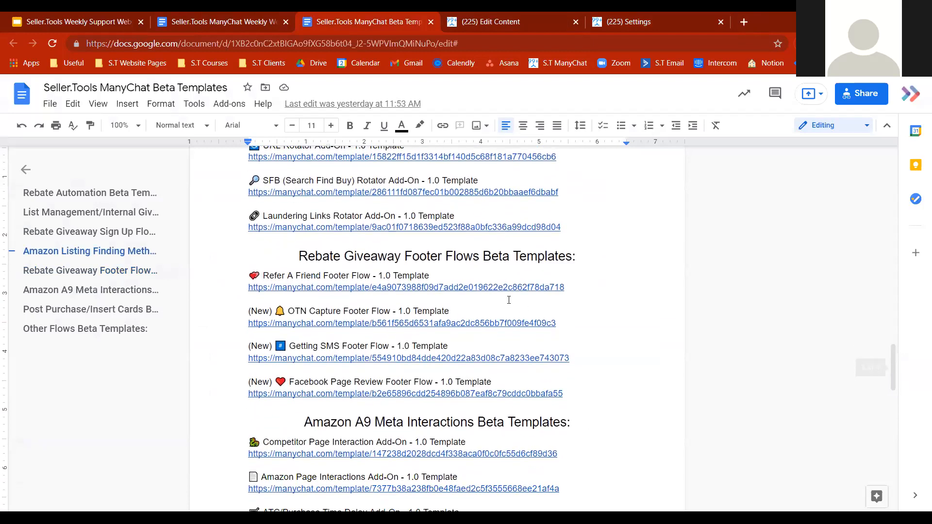
pyautogui.moveTo(572, 391); pyautogui.dragTo(177, 272)
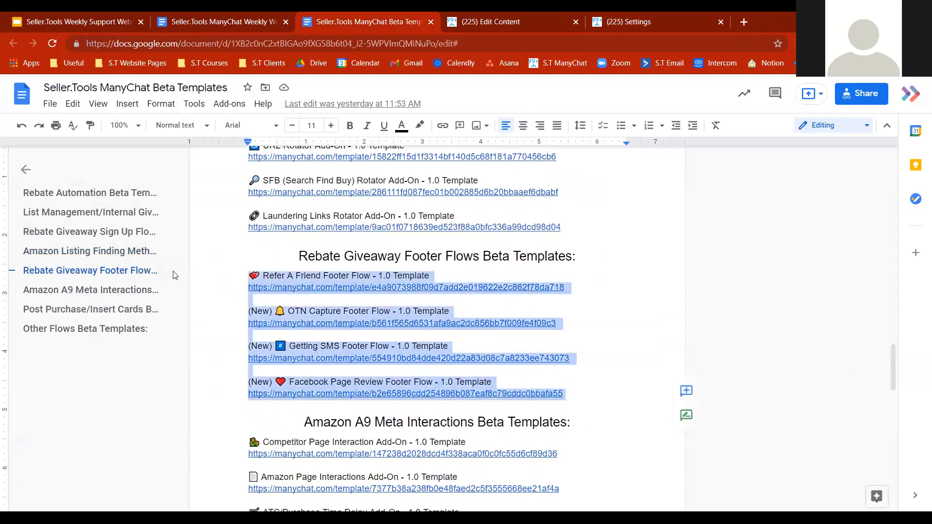
pyautogui.click(280, 310)
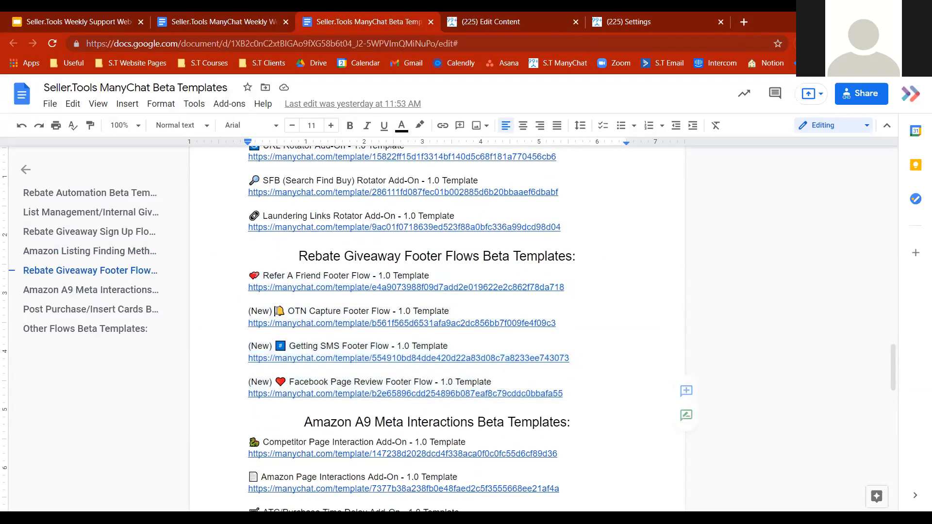
# Step: Copy the sharing link of the Beta Templates document and close its sharing settings
pyautogui.click(863, 94)
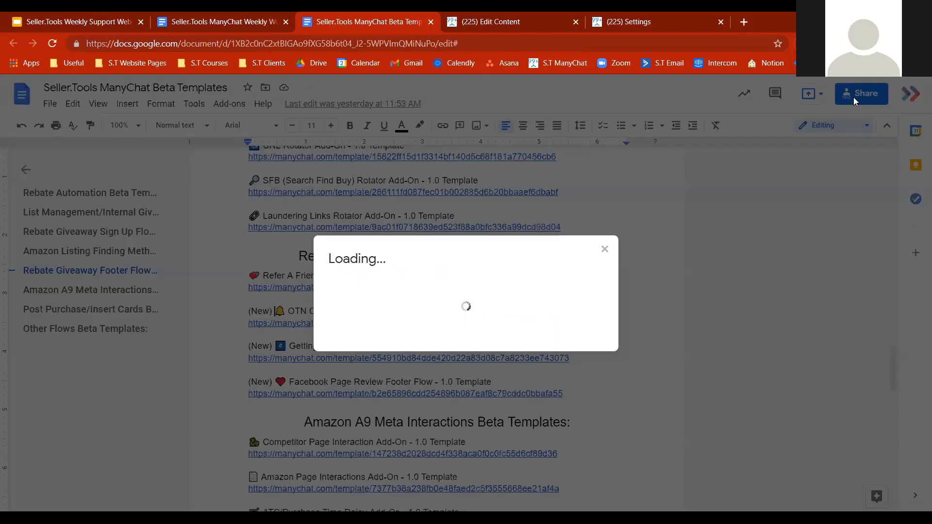
pyautogui.click(618, 384)
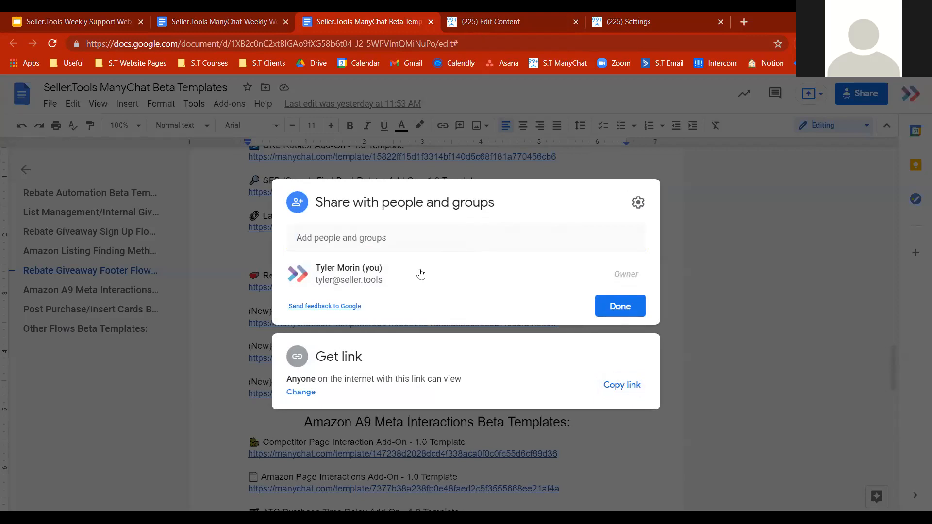
pyautogui.click(624, 311)
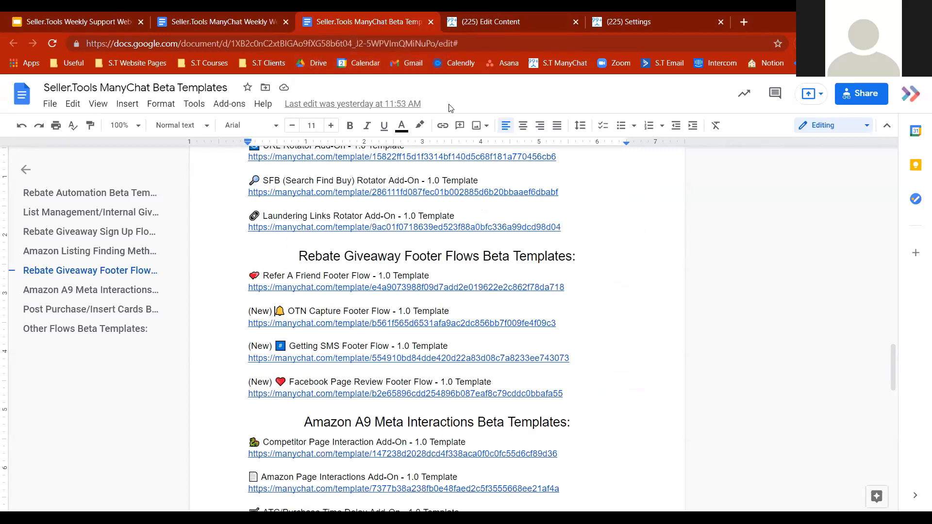
# Step: Switch to the Seller.Tools ManyChat Weekly Webinars Level Of Importances document and highlight the ManyChat Sign Up Flows entry for review
pyautogui.click(204, 15)
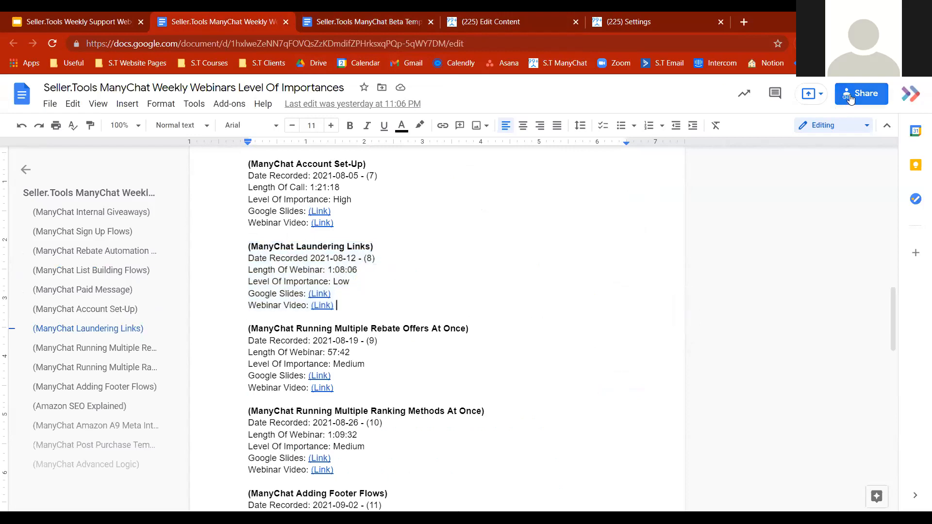
pyautogui.moveTo(890, 303); pyautogui.dragTo(894, 198)
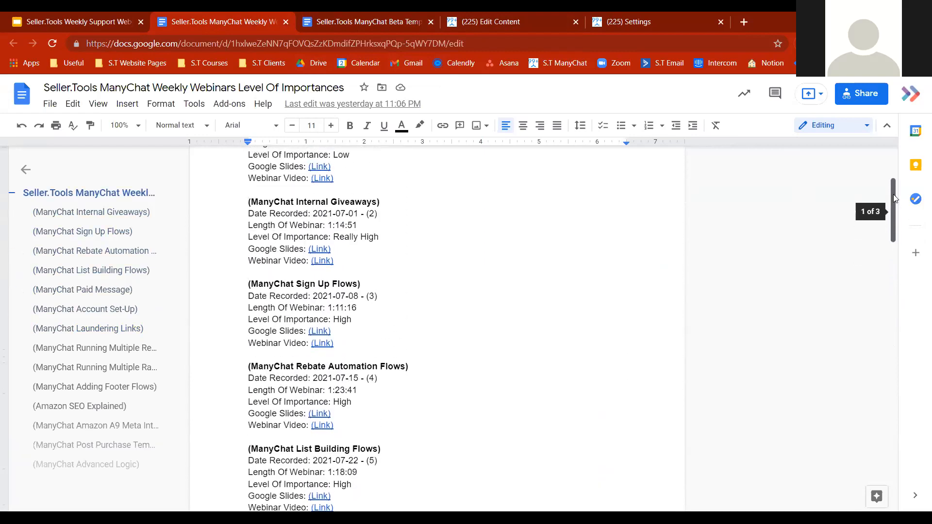
pyautogui.moveTo(394, 341); pyautogui.dragTo(232, 286)
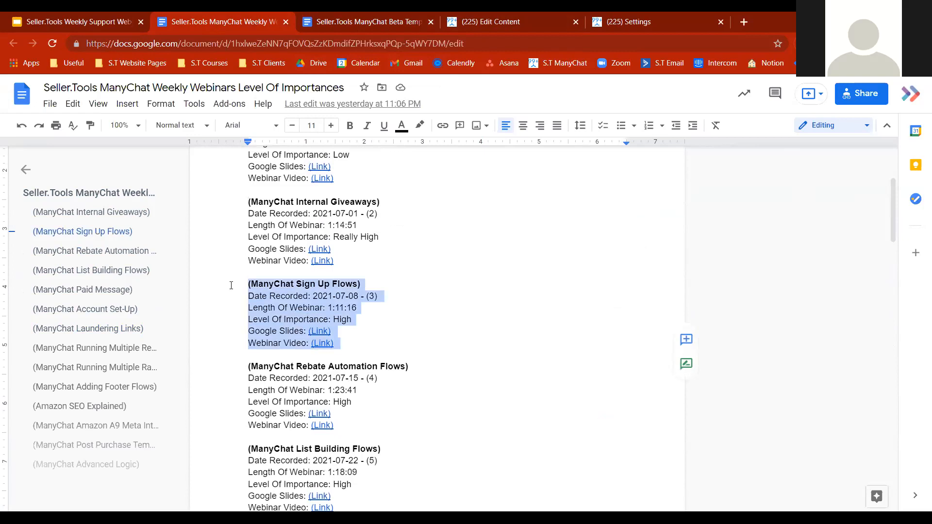
pyautogui.click(376, 336)
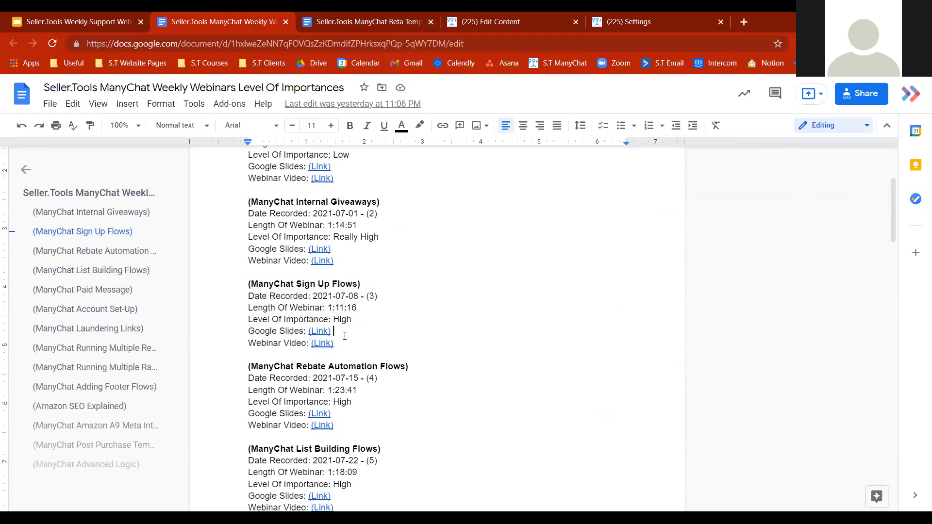
# Step: Copy the sharing link of the Weekly Webinars Level Of Importances document and close its sharing settings
pyautogui.click(869, 101)
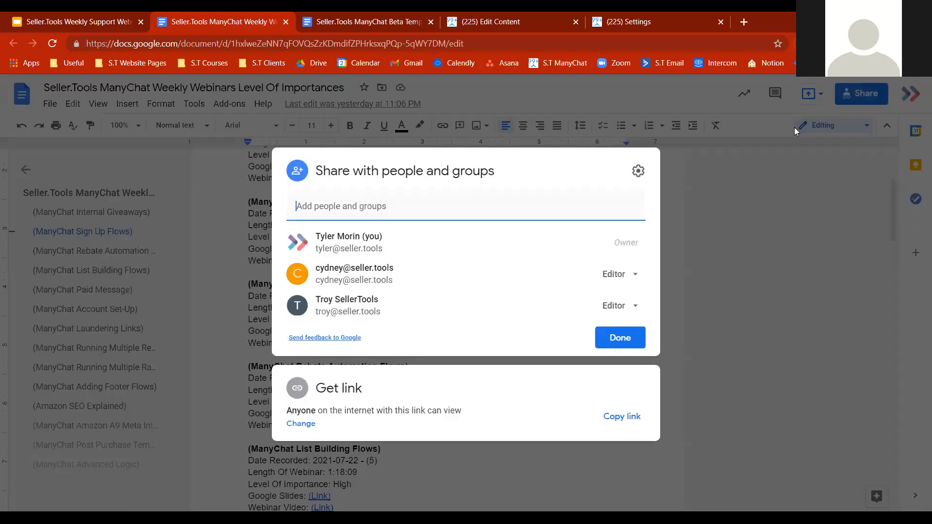
pyautogui.click(622, 417)
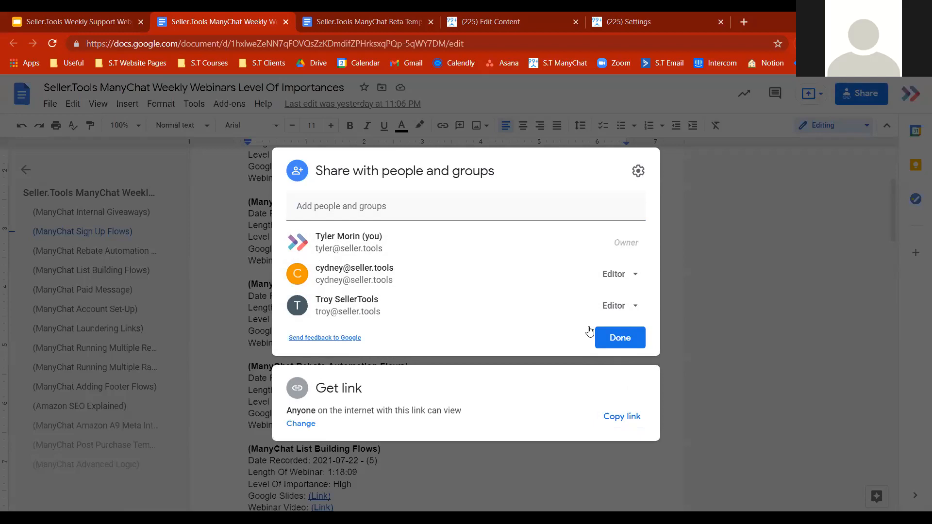
pyautogui.click(613, 338)
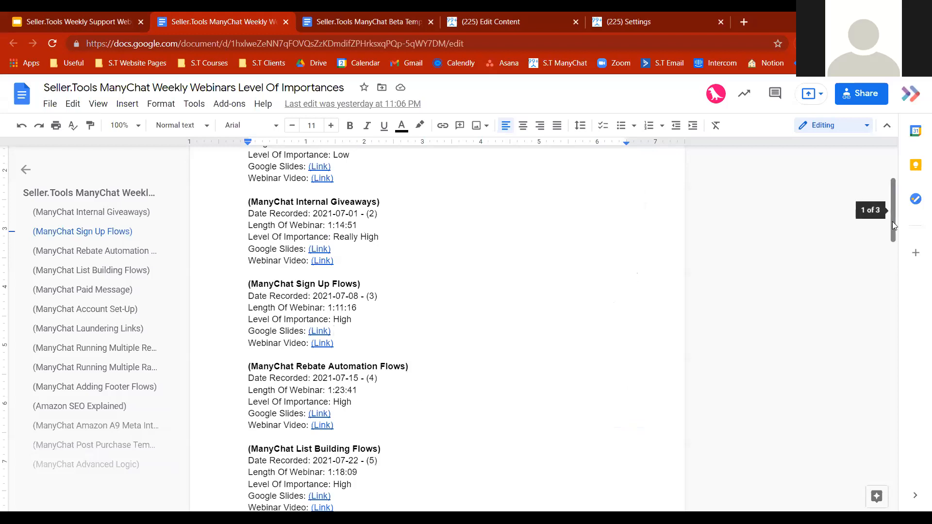
# Step: Review the beginning of the Weekly Webinars document and the footer flow and Amazon A9 templates in the Beta Templates document
pyautogui.moveTo(896, 221); pyautogui.dragTo(889, 187)
pyautogui.click(468, 247)
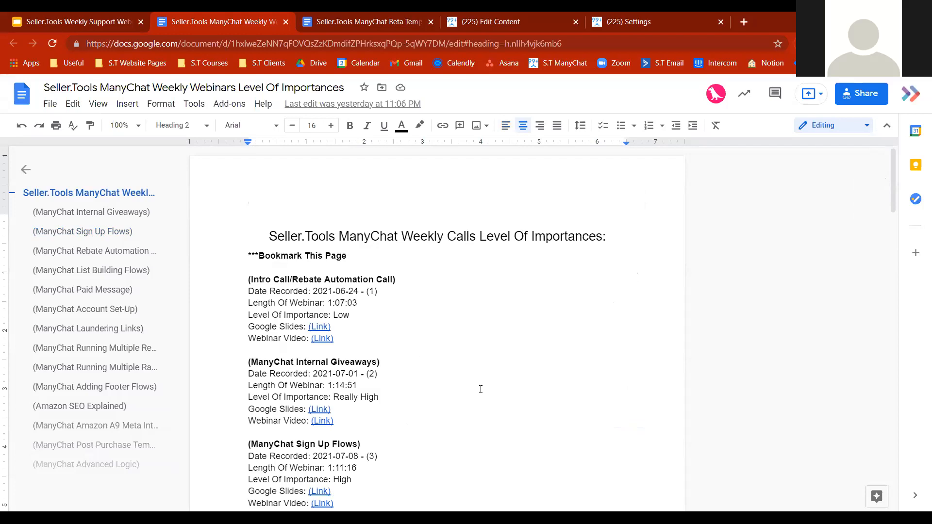
pyautogui.click(385, 16)
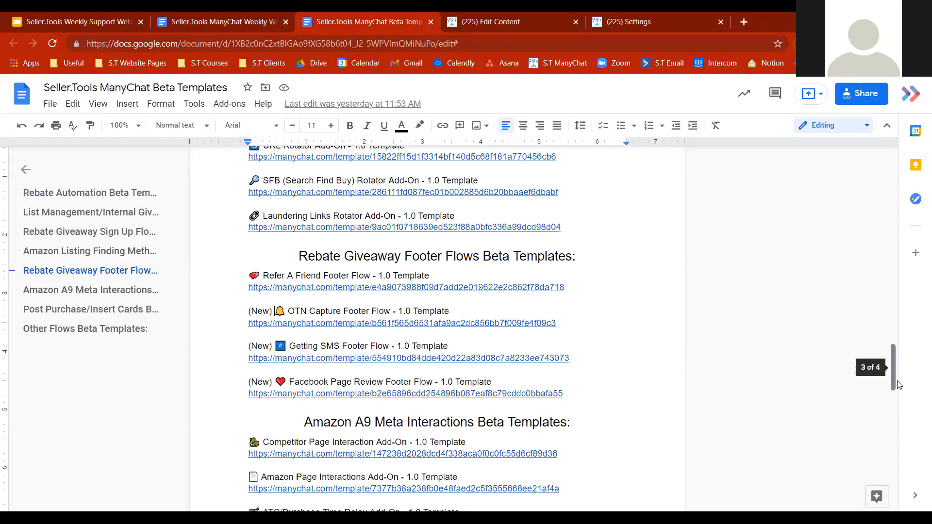
pyautogui.moveTo(895, 376); pyautogui.dragTo(892, 391)
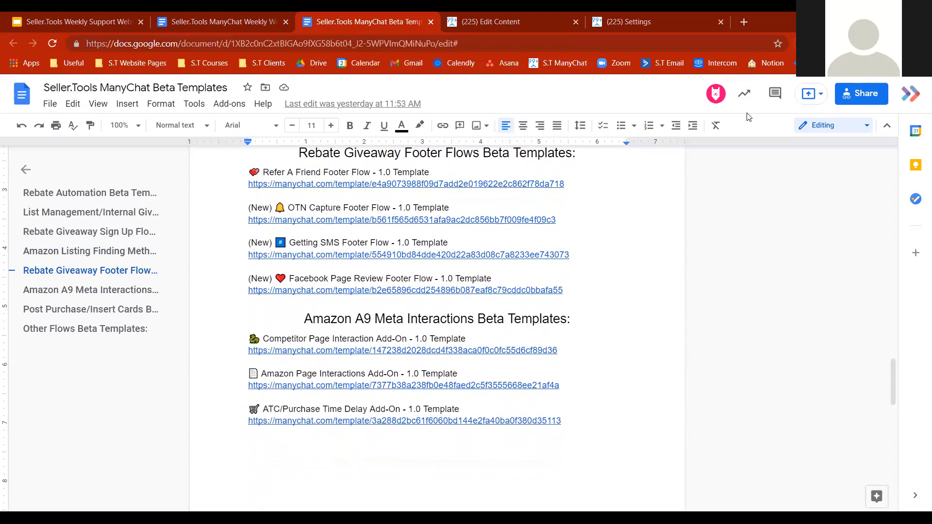
# Step: Switch to the Weekly Support Webinar (Adding Footer Flows) presentation and show slide 10, End Of Webinar Q&A
pyautogui.click(88, 21)
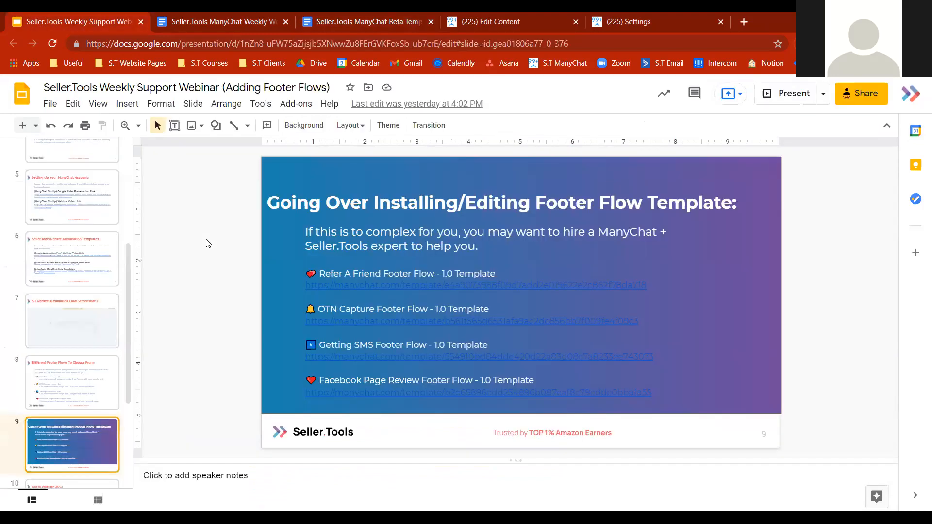
pyautogui.scroll(-3, 127, 358)
pyautogui.click(69, 413)
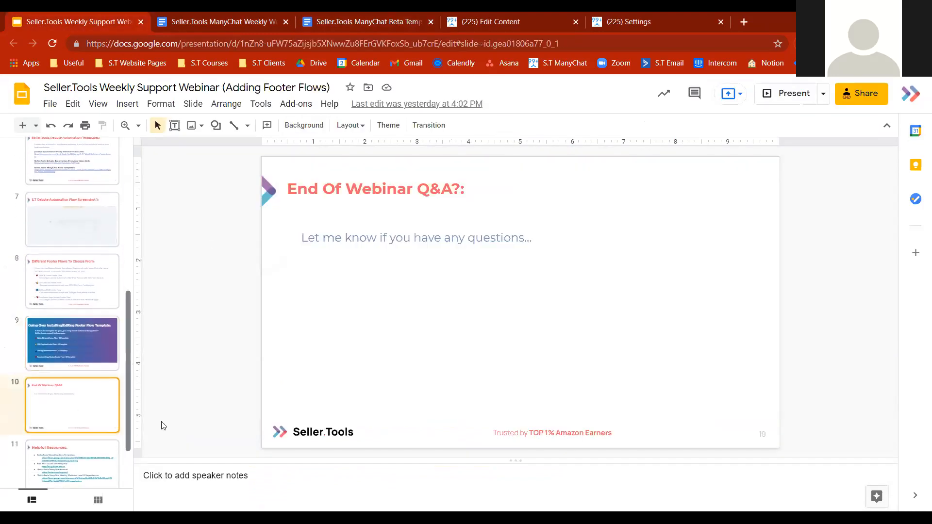